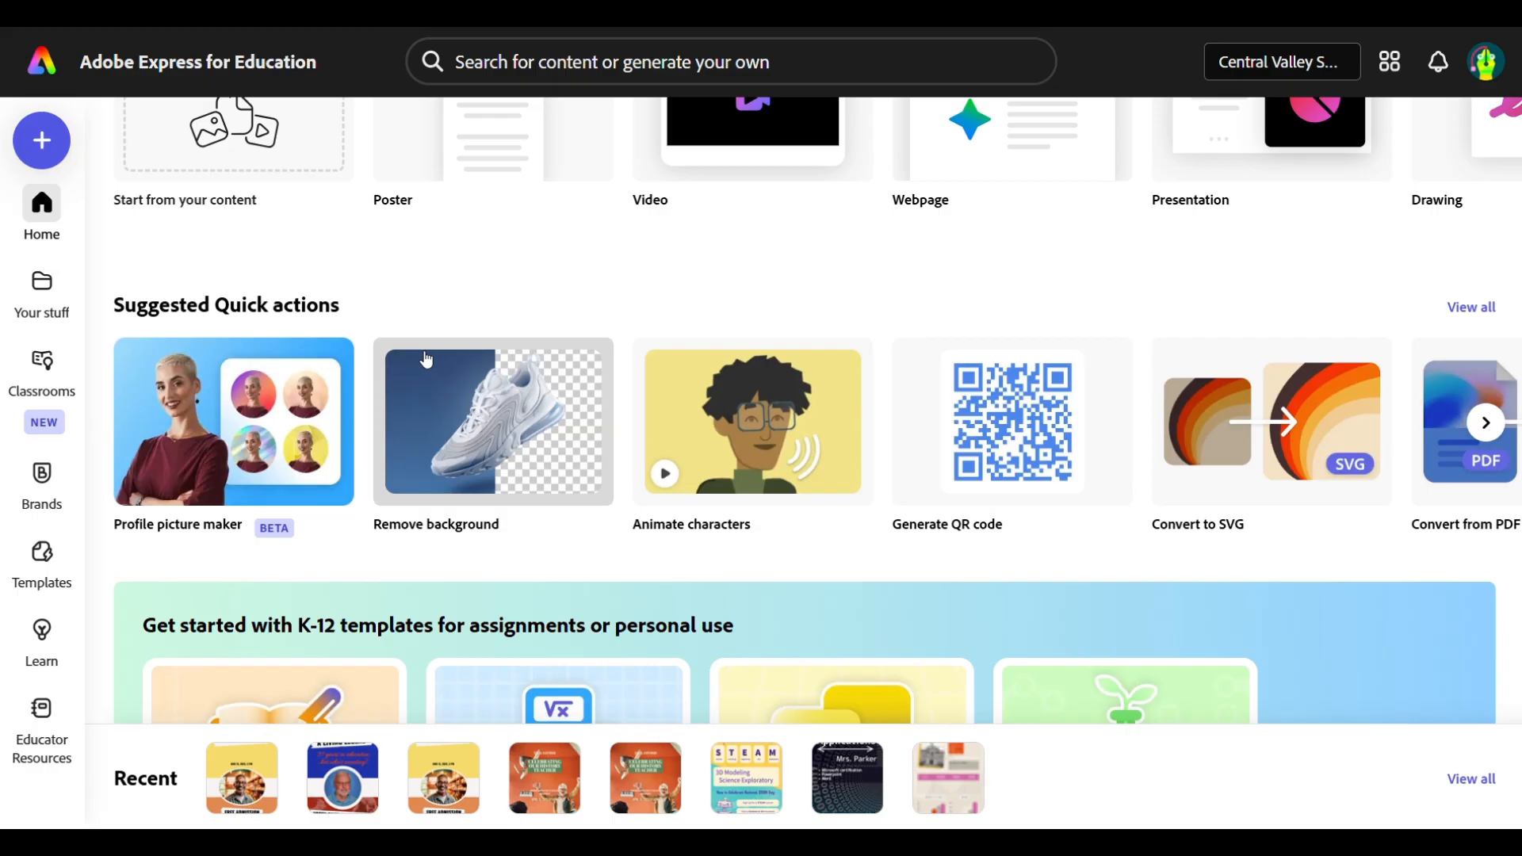
# Browse the suggested quick actions and start the Logo maker from the full quick actions list.
pyautogui.click(1485, 425)
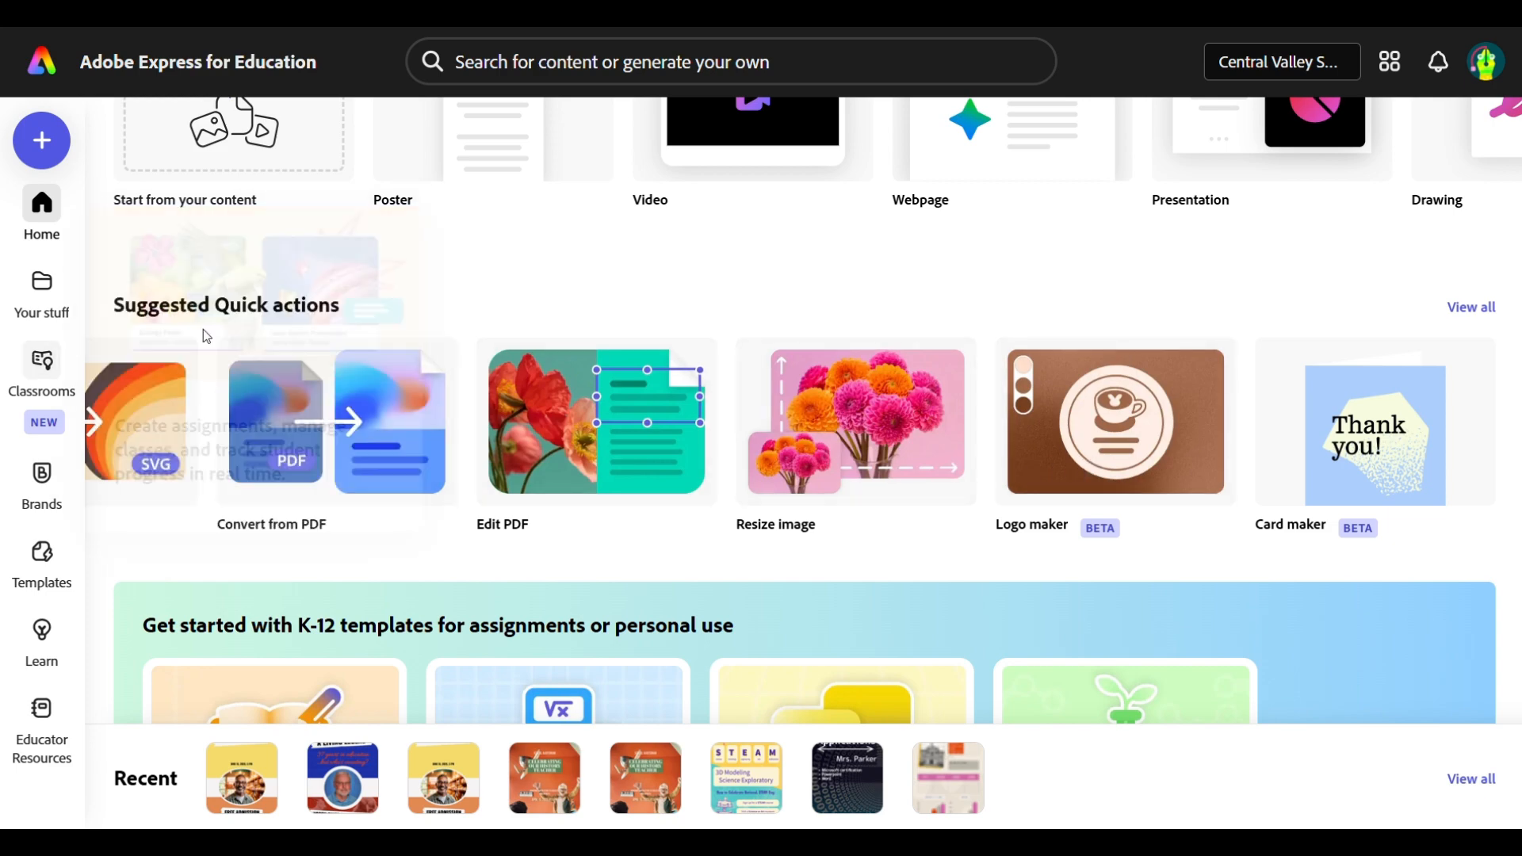
pyautogui.scroll(8, 197, 192)
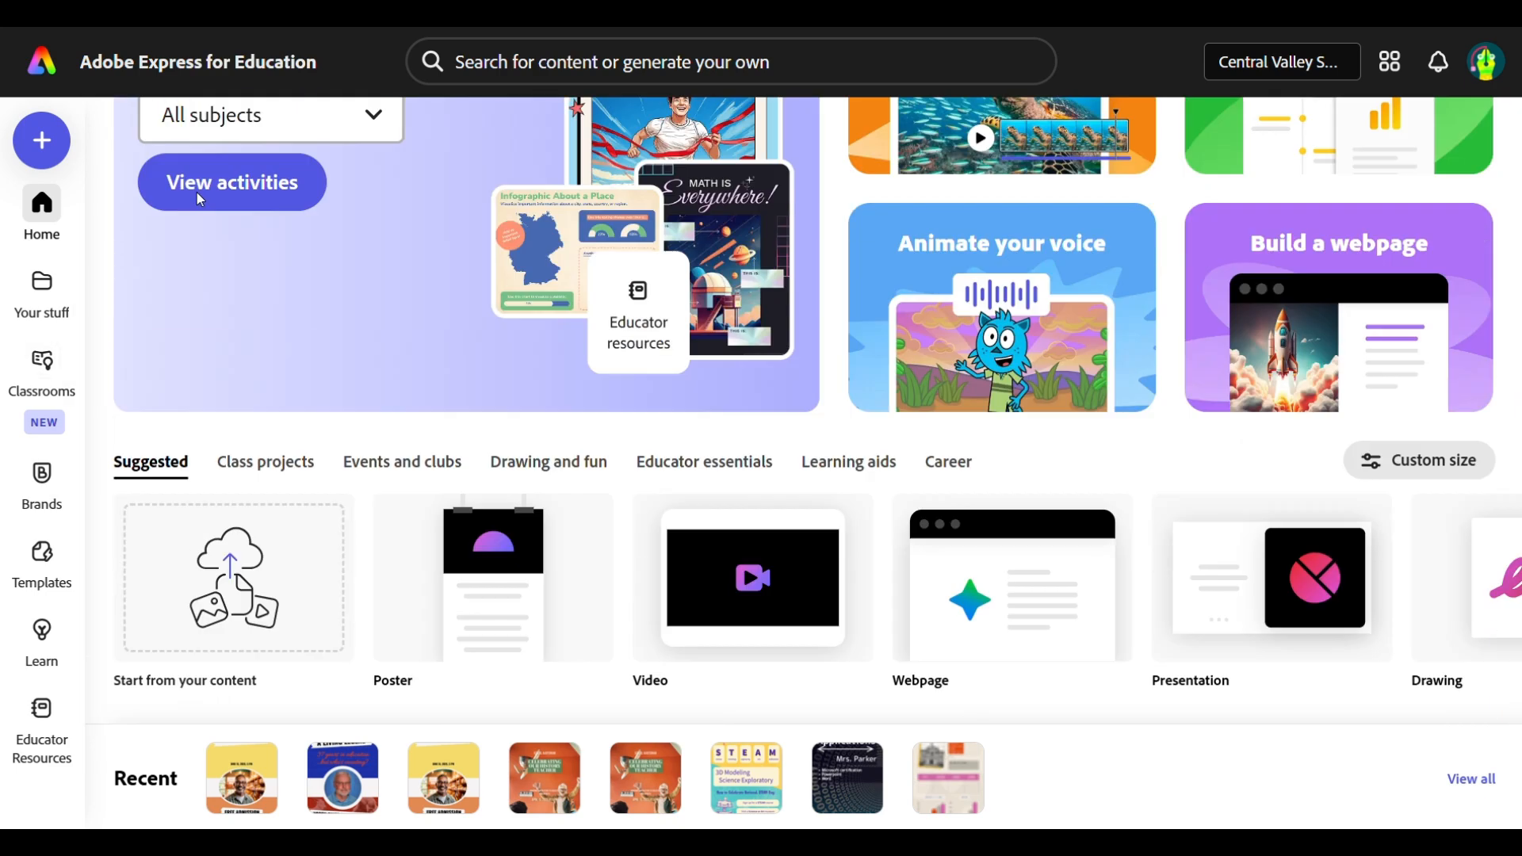
pyautogui.scroll(-4, 199, 231)
pyautogui.scroll(-3, 199, 231)
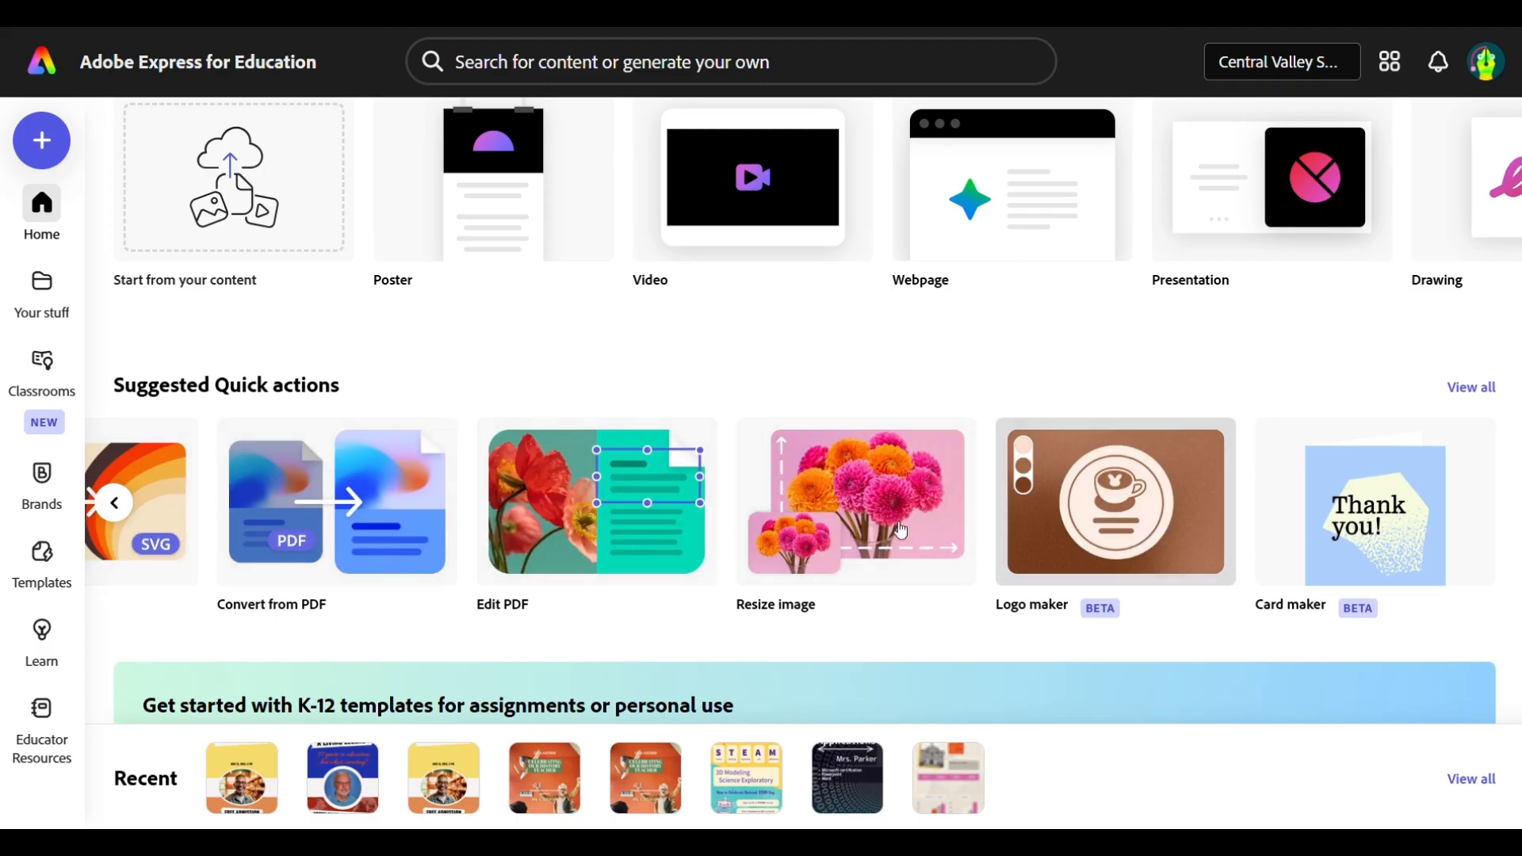
pyautogui.click(39, 143)
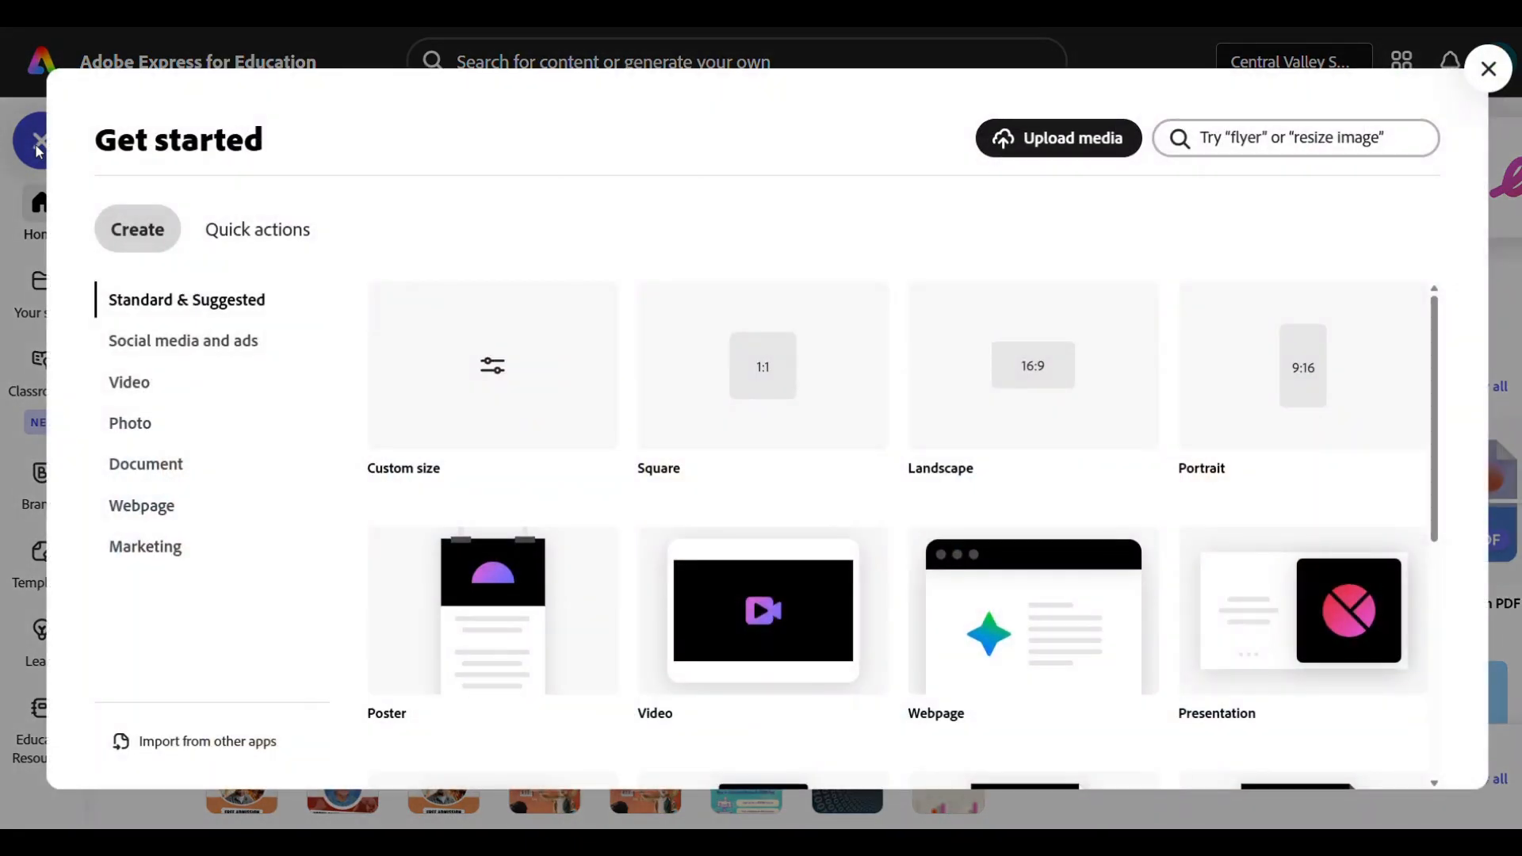
pyautogui.click(268, 245)
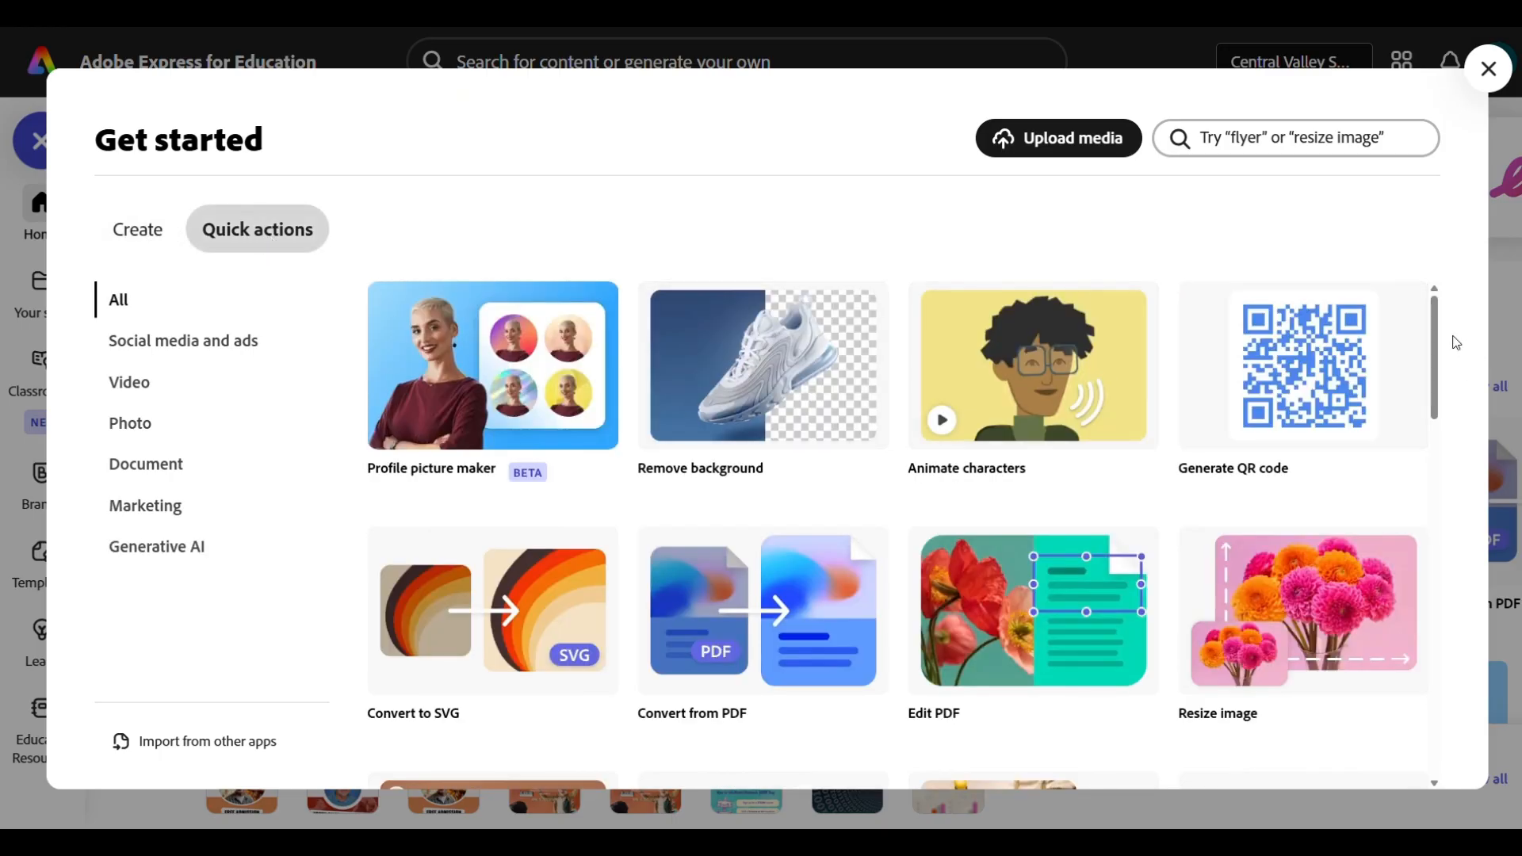
pyautogui.scroll(-4, 903, 474)
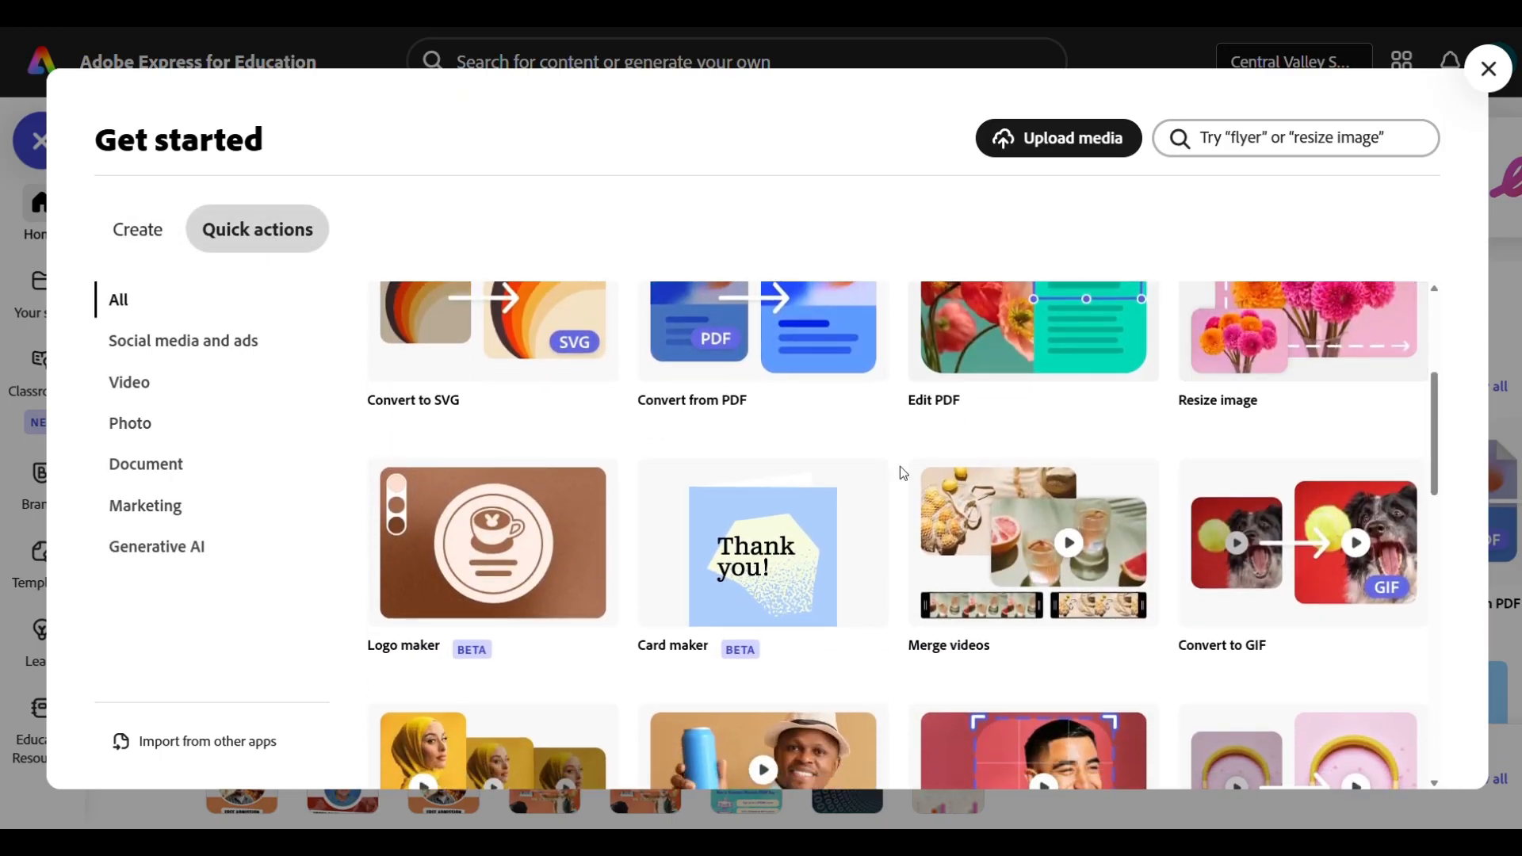
pyautogui.click(456, 548)
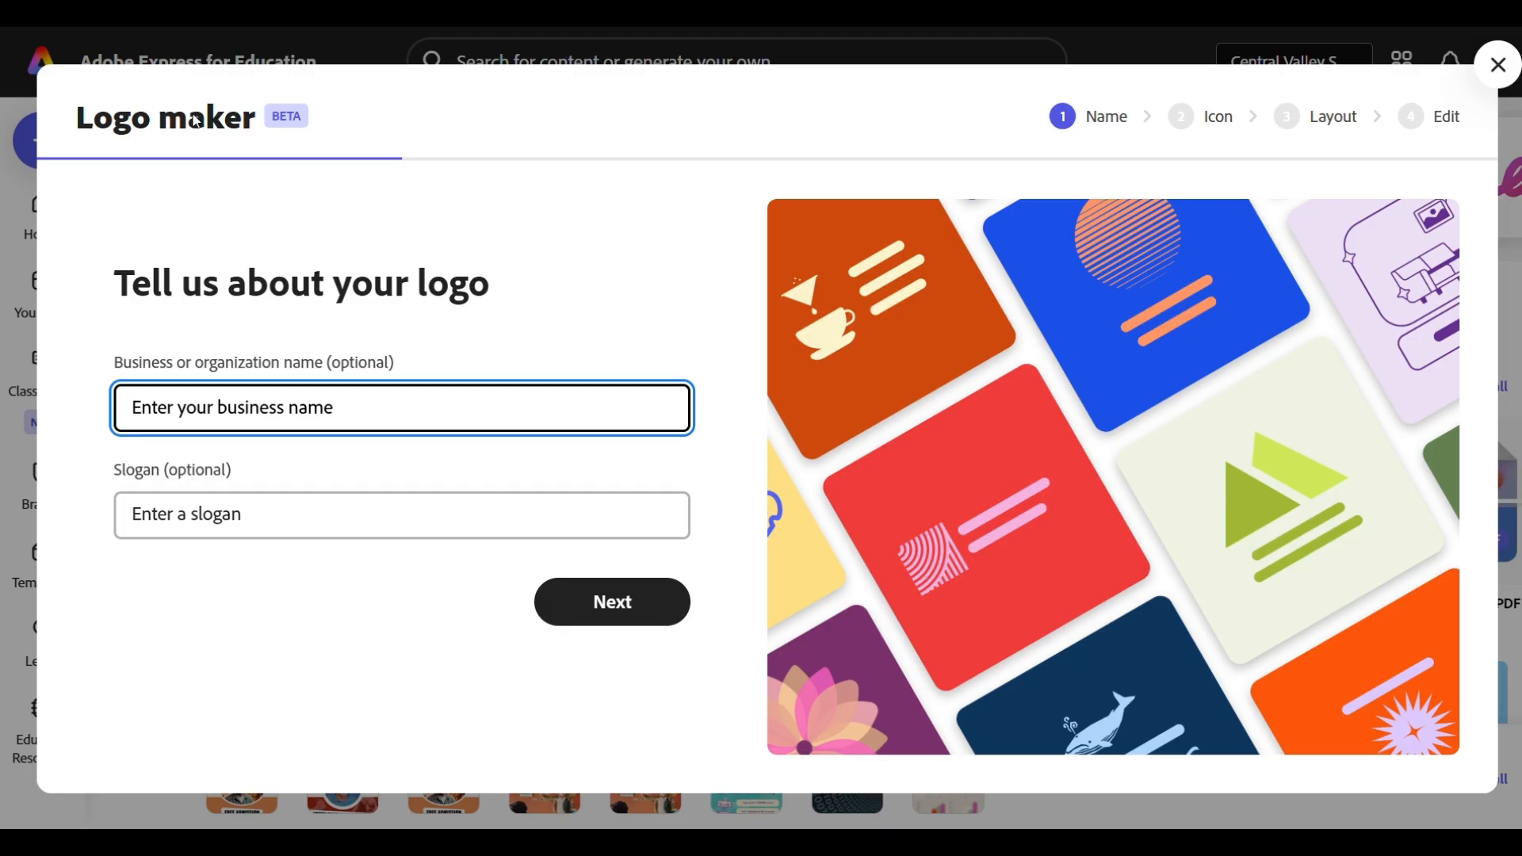
# Enter "Chainsaw Bros." as the business name and "Chop 'er down!" as the slogan, and continue to the icon choice.
pyautogui.write('Chainsaw Bros.')
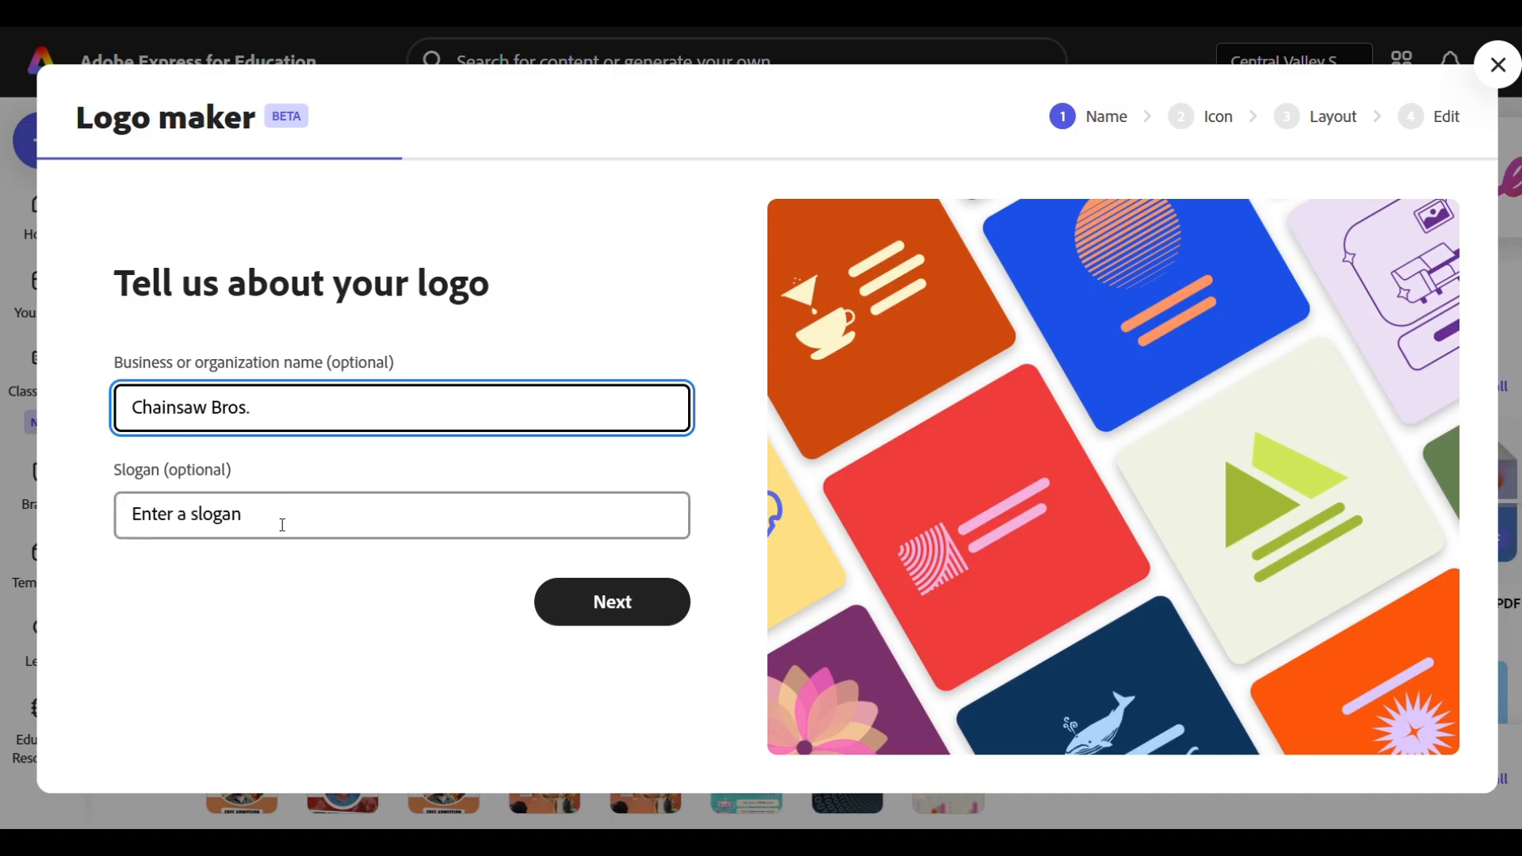
pyautogui.click(290, 497)
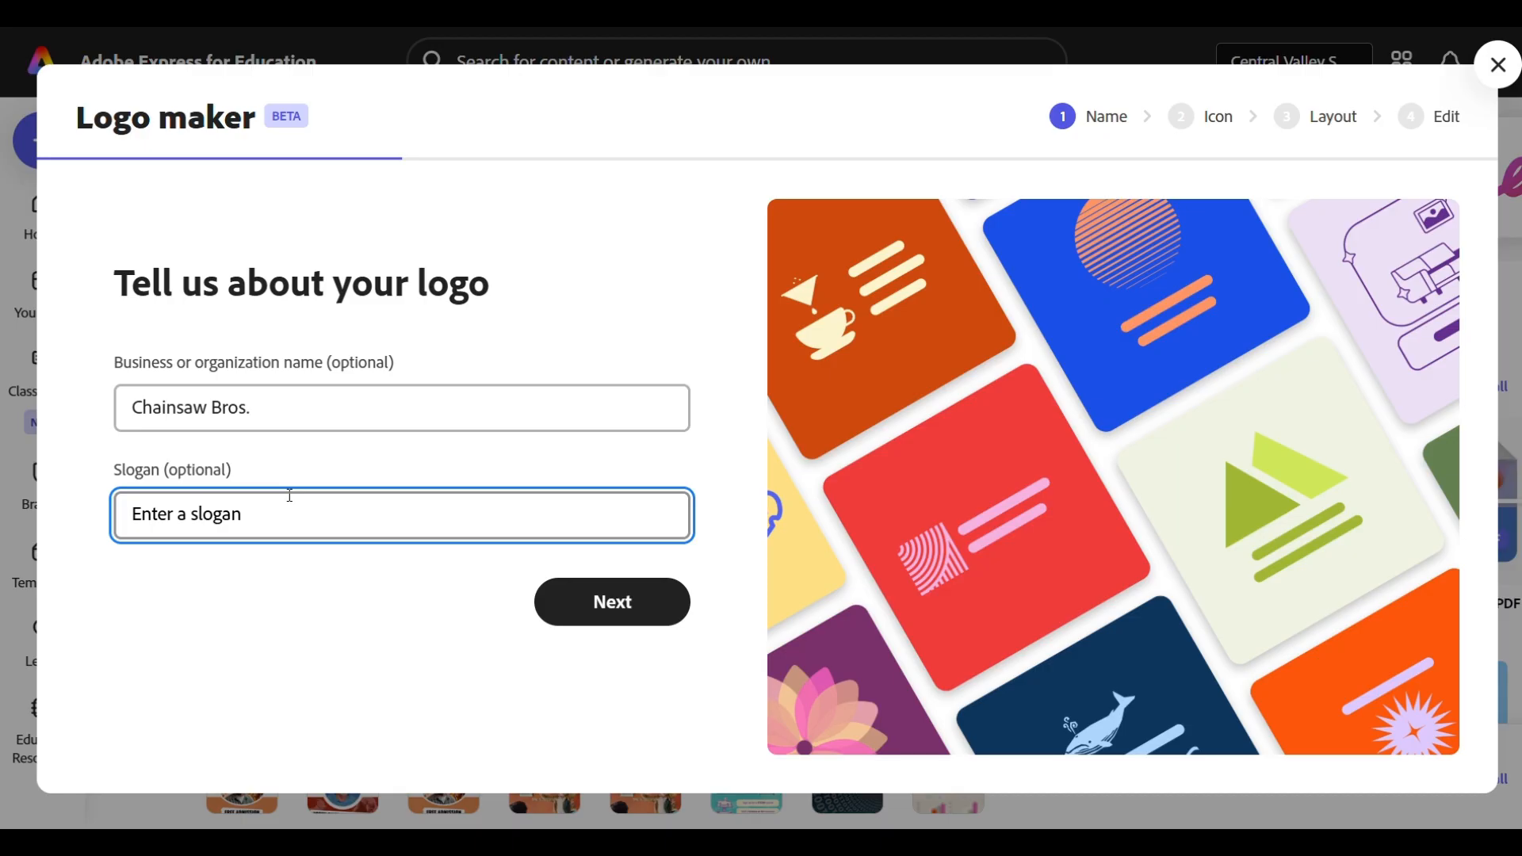
pyautogui.write("Chop 'er")
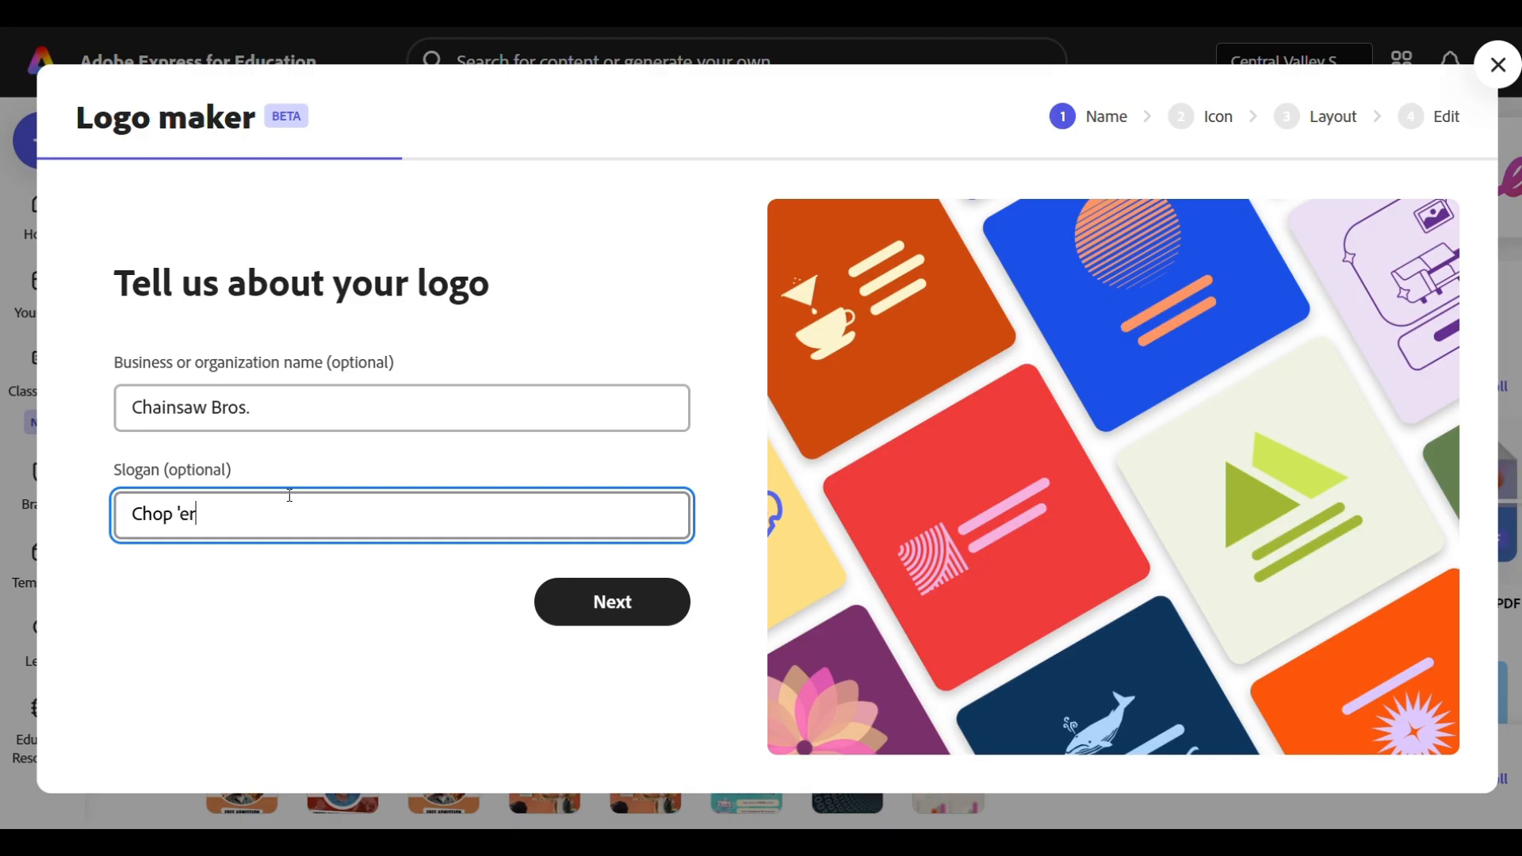
pyautogui.write(' down!')
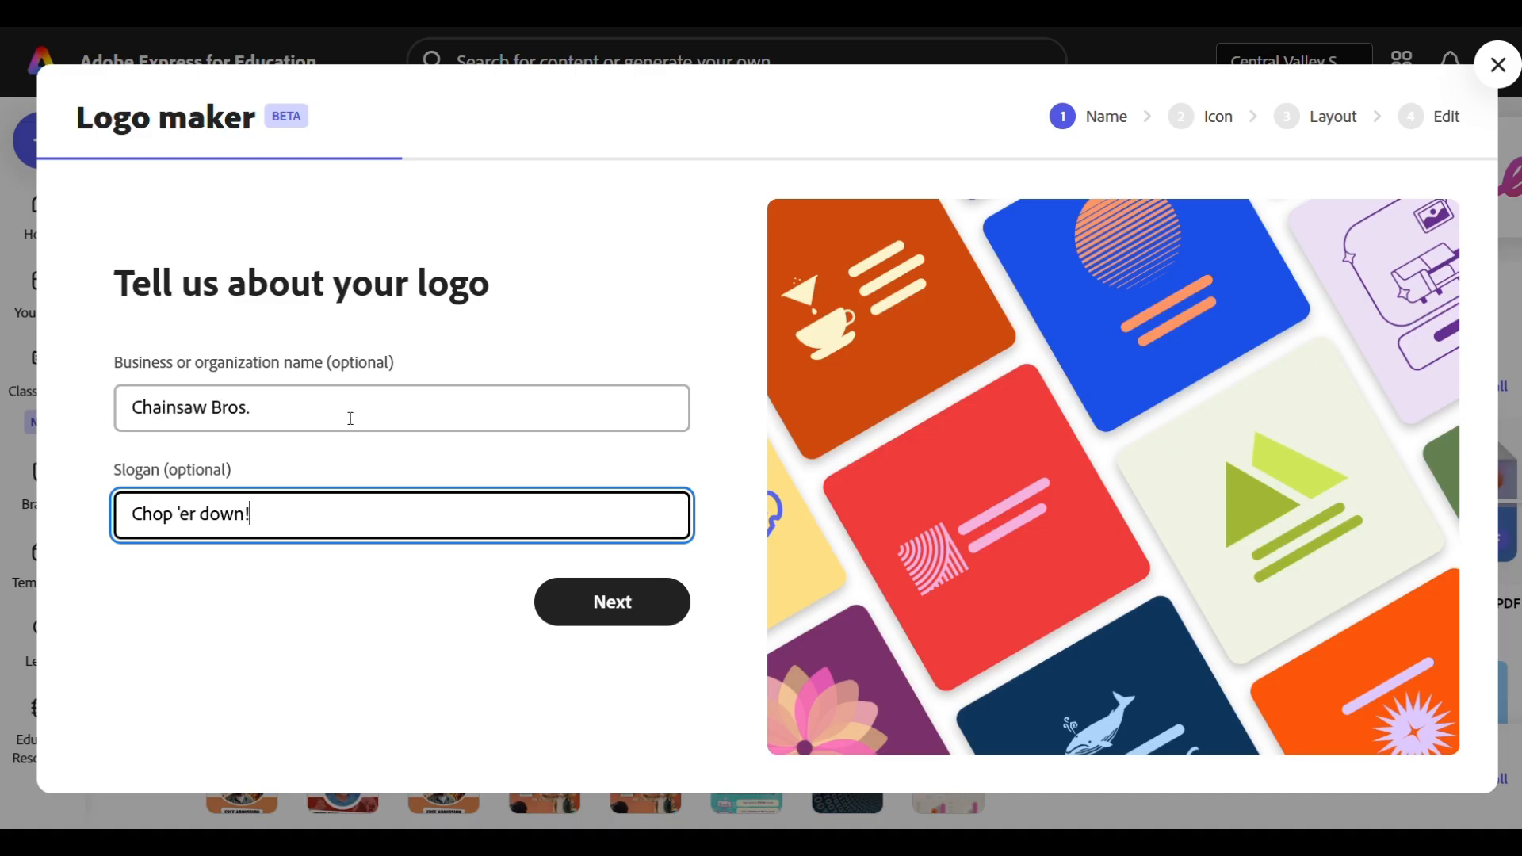
pyautogui.click(611, 617)
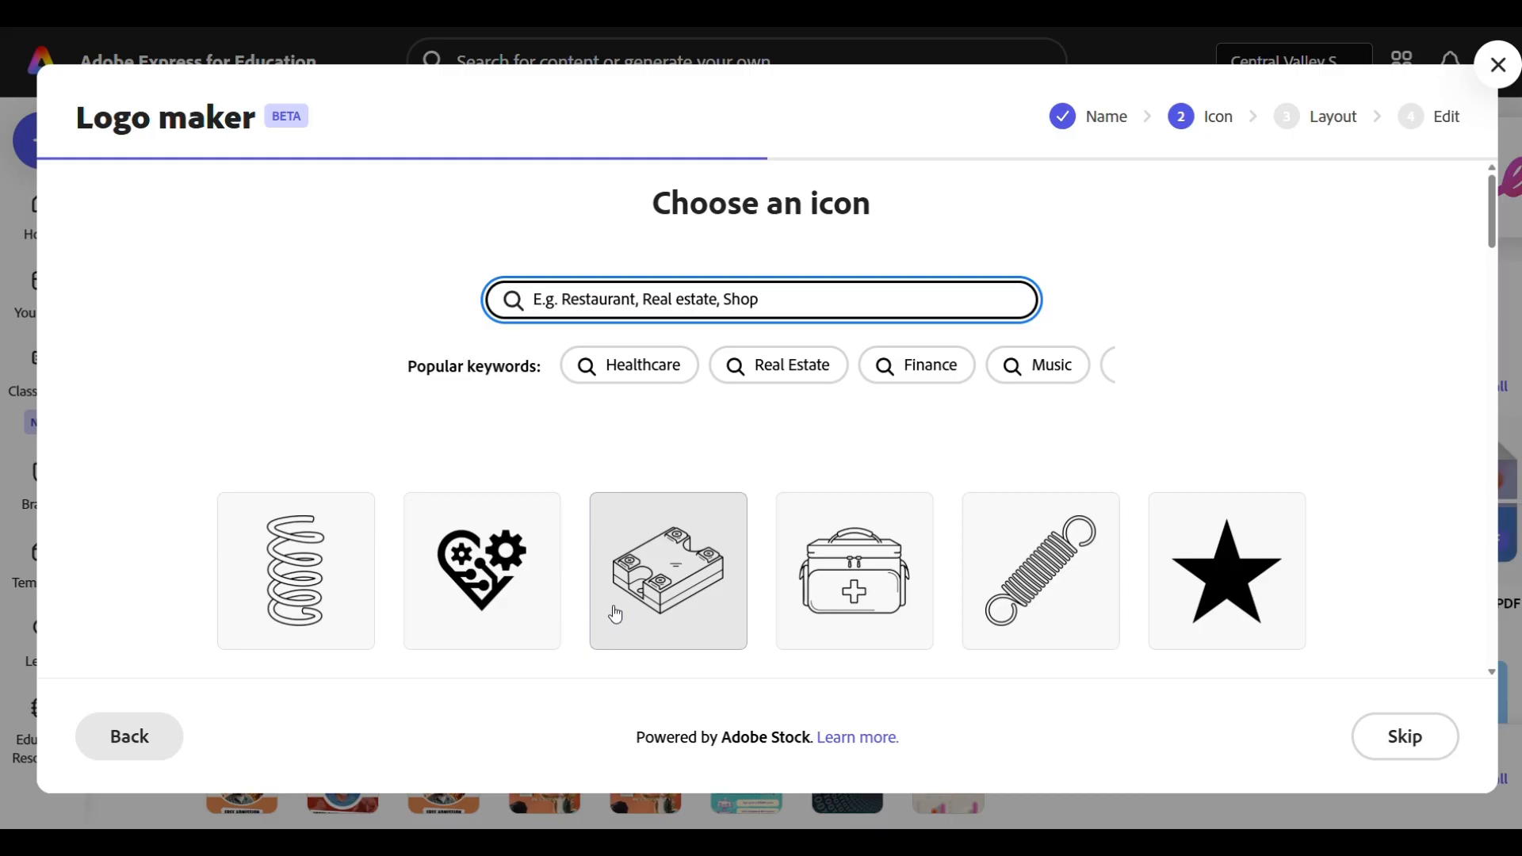
# Search the logo icons for "Tree falling" and choose the solid black leafless tree trunk standing on the ground.
pyautogui.scroll(-3, 501, 511)
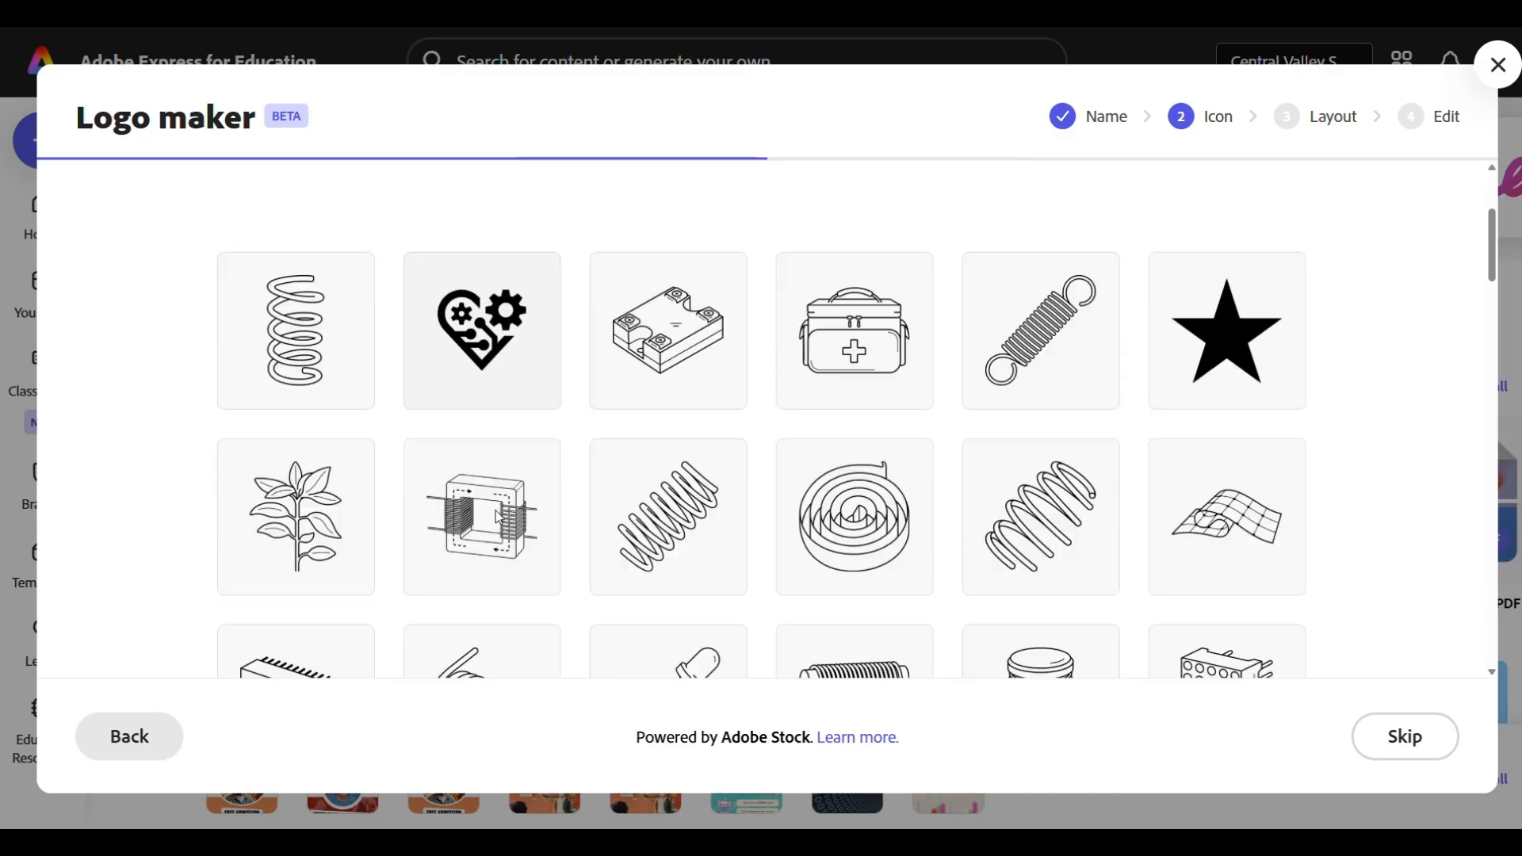
pyautogui.scroll(-15, 497, 517)
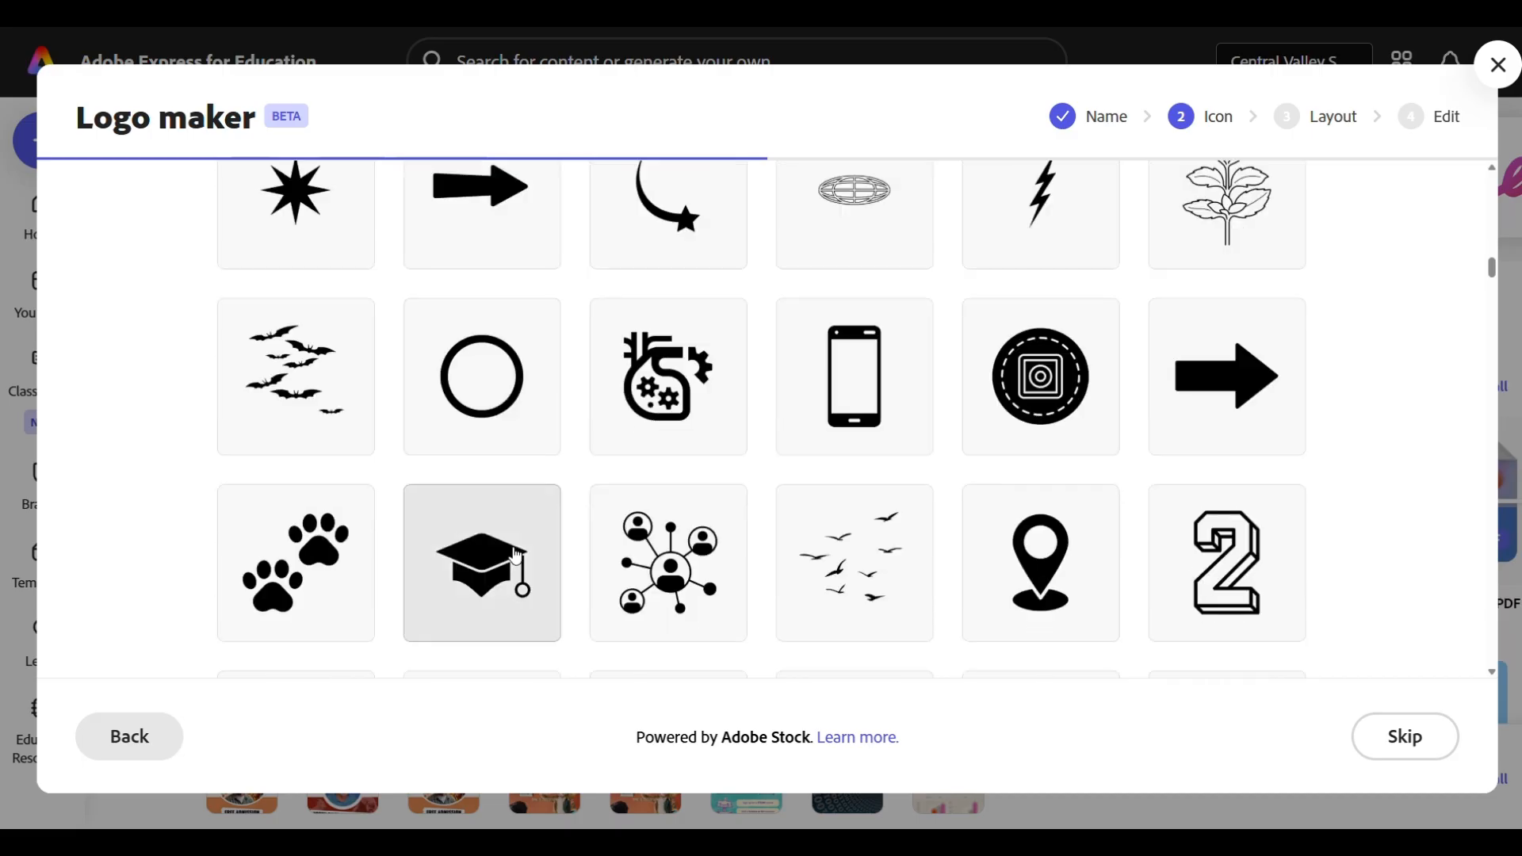
pyautogui.scroll(18, 516, 555)
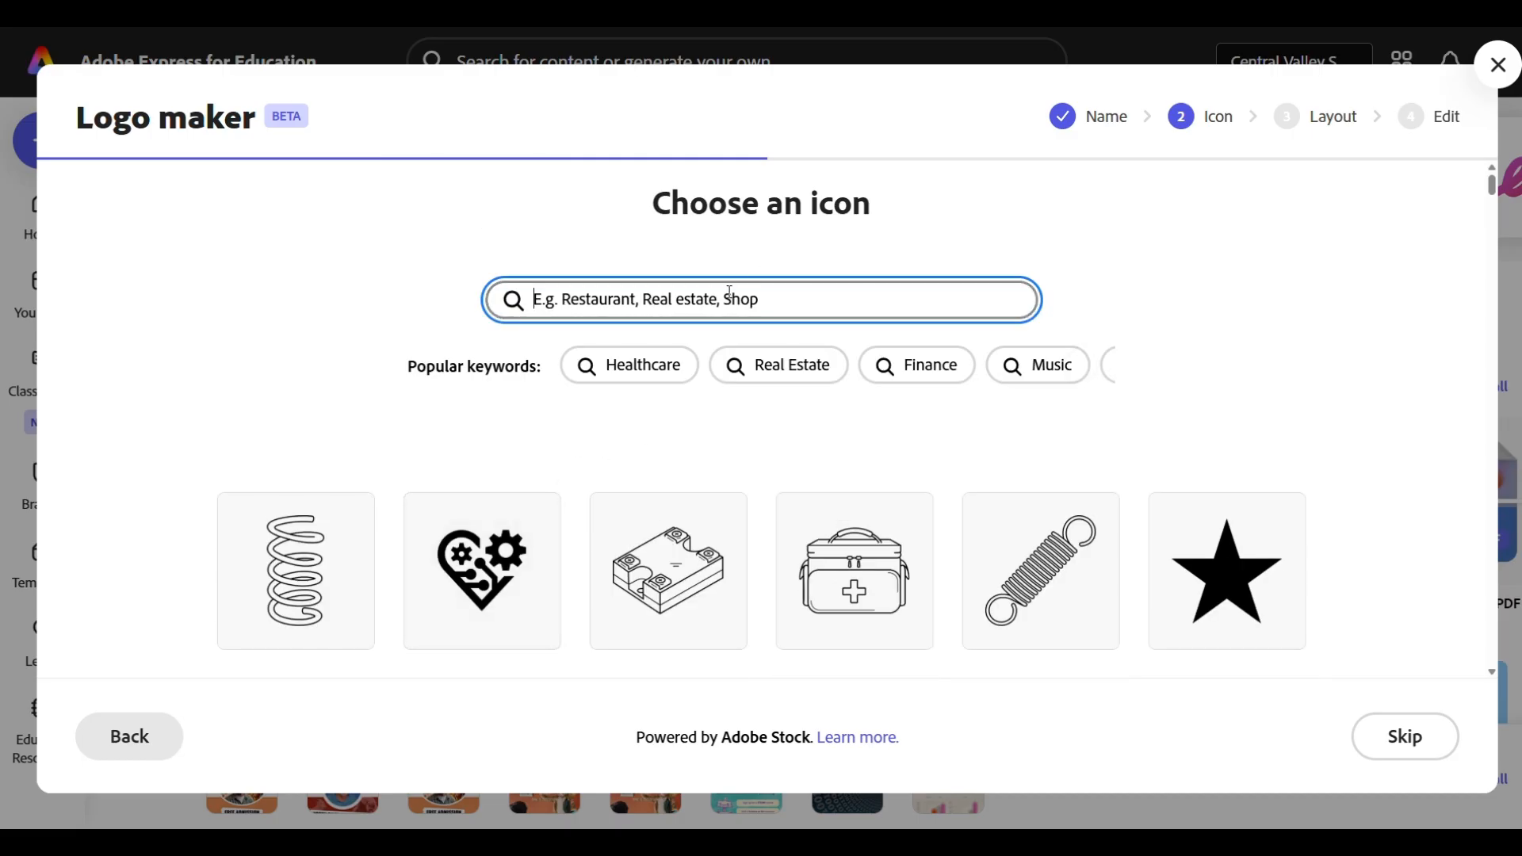
pyautogui.write('Tree')
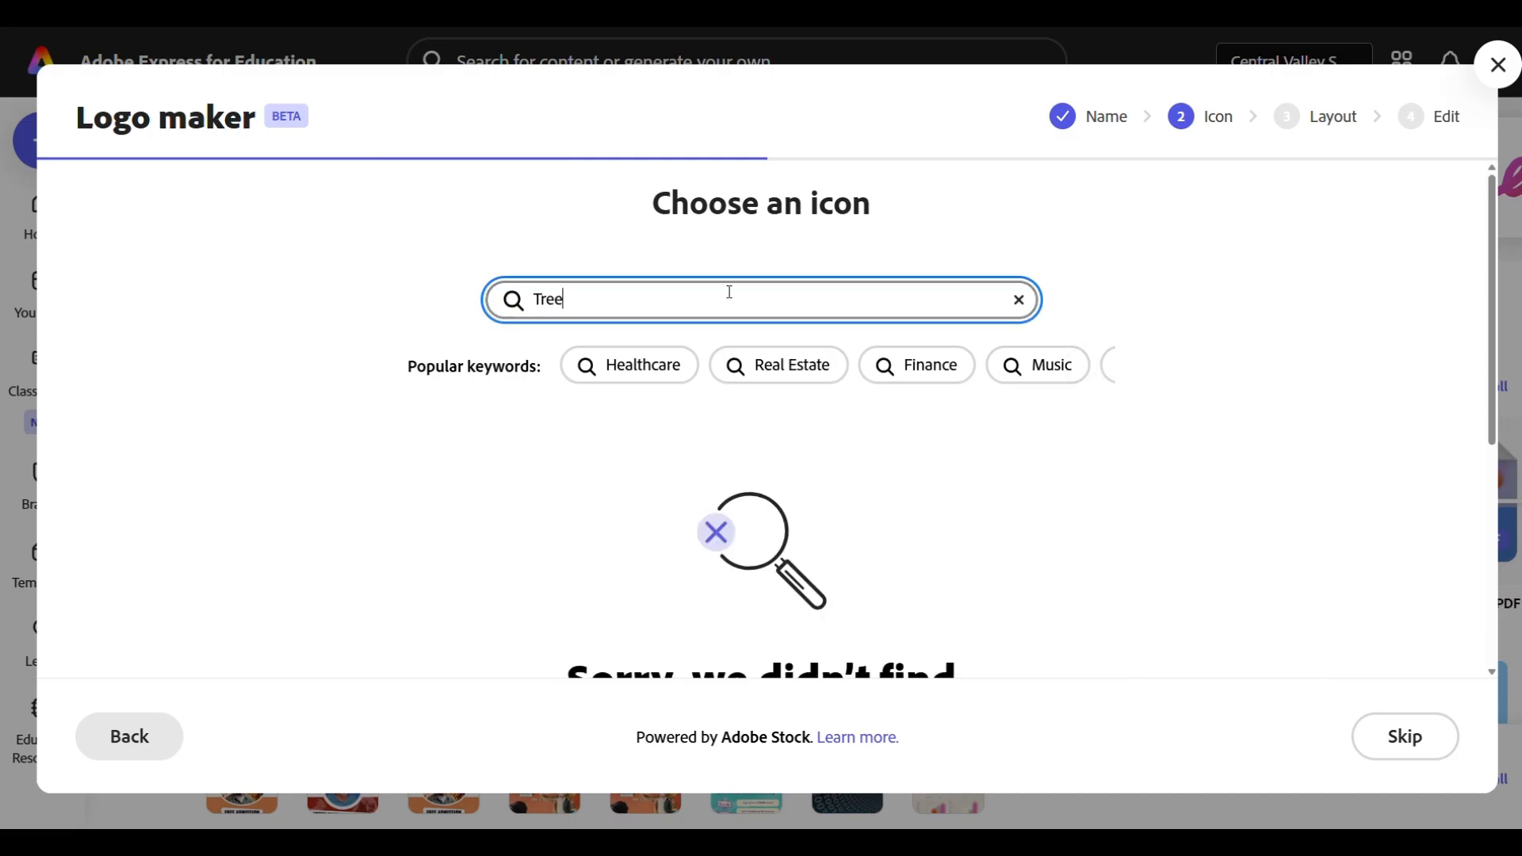
pyautogui.write(' falling')
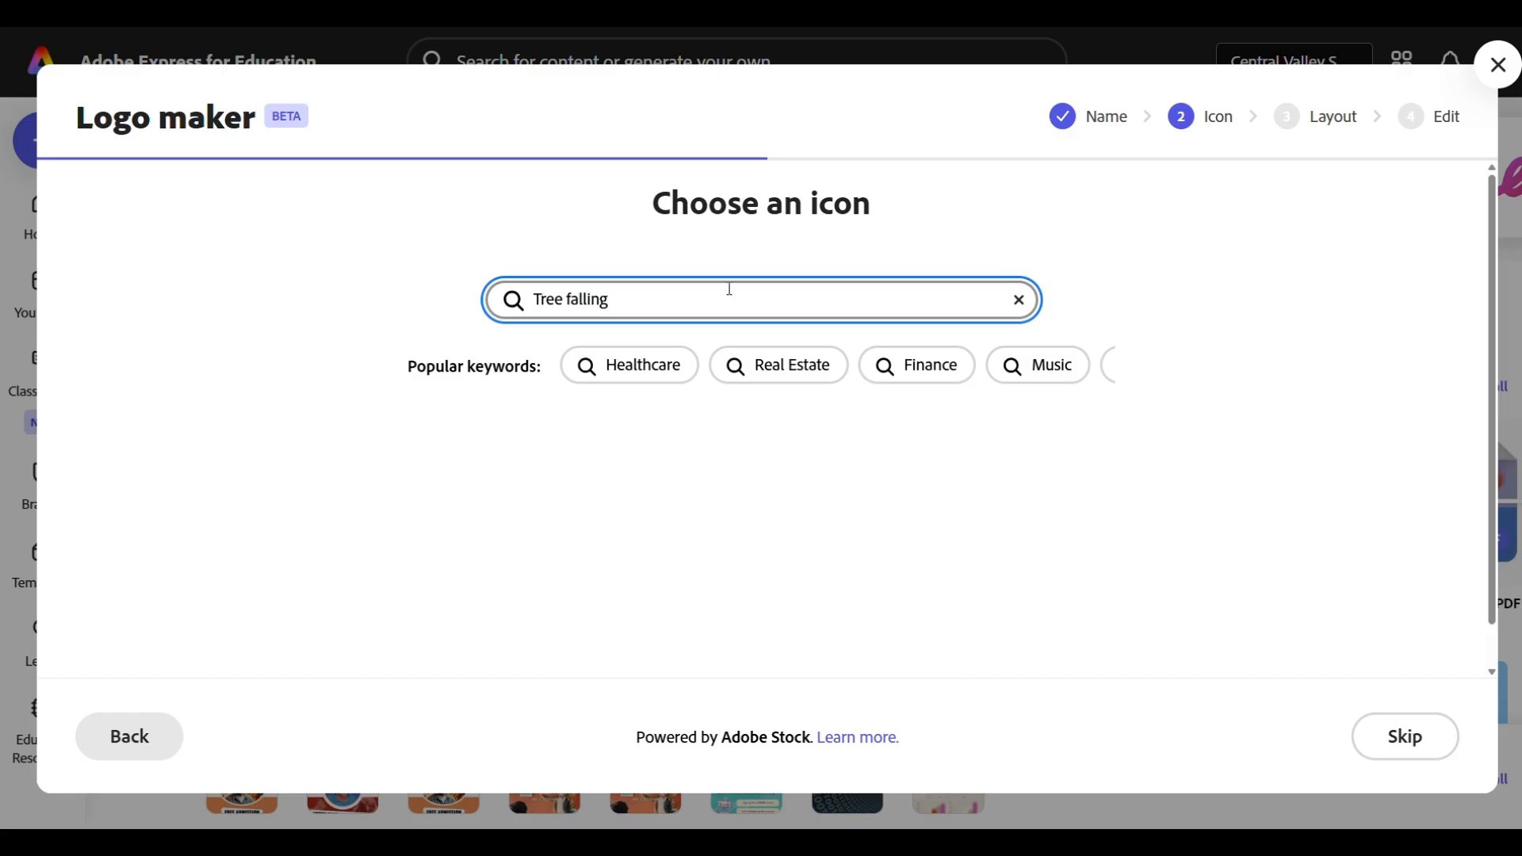
pyautogui.scroll(-2, 1268, 555)
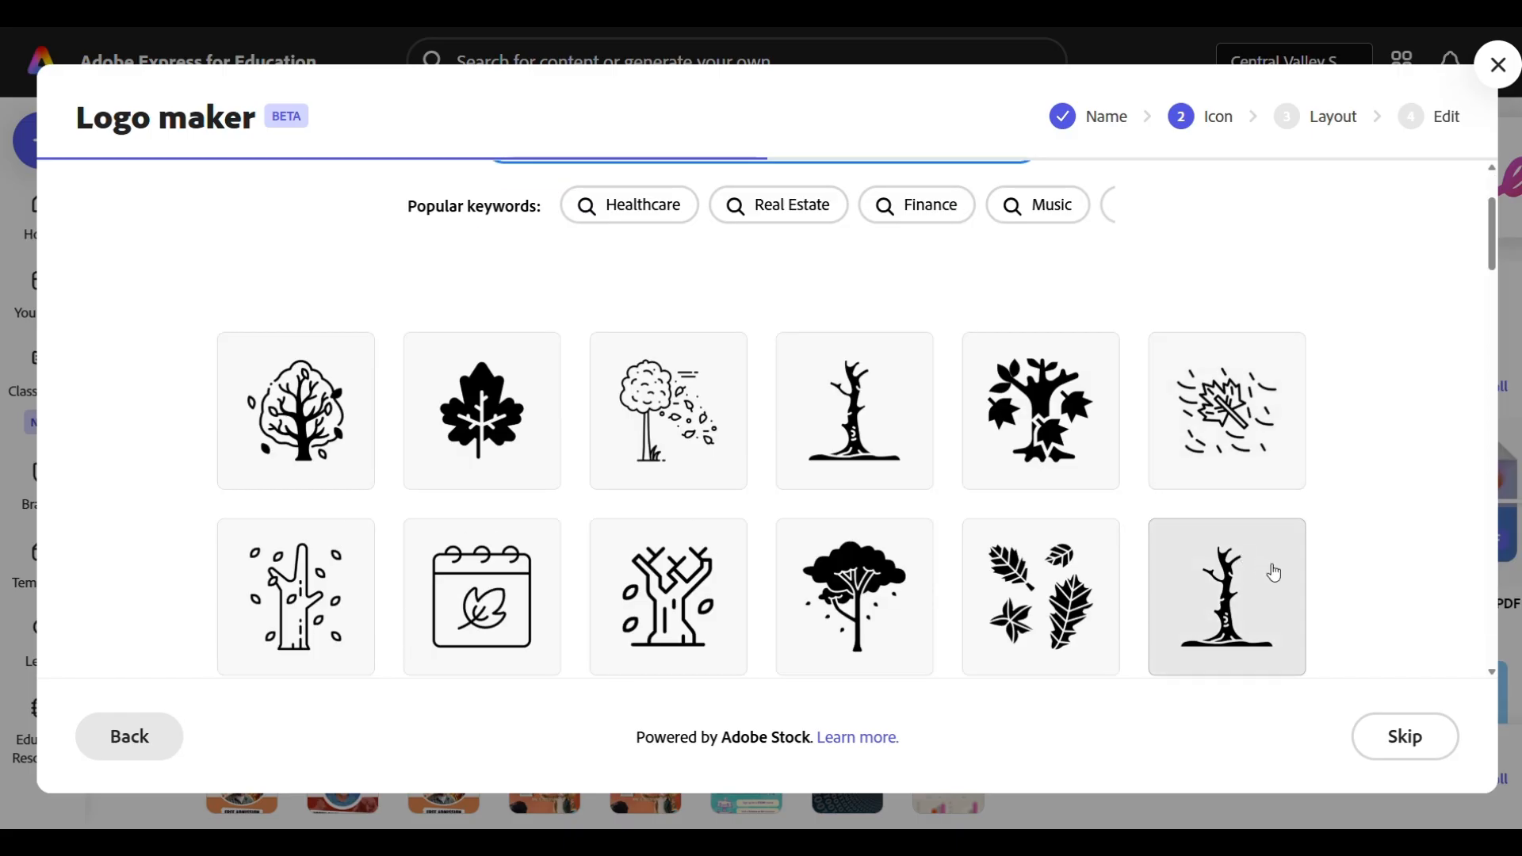
pyautogui.scroll(-5, 1274, 572)
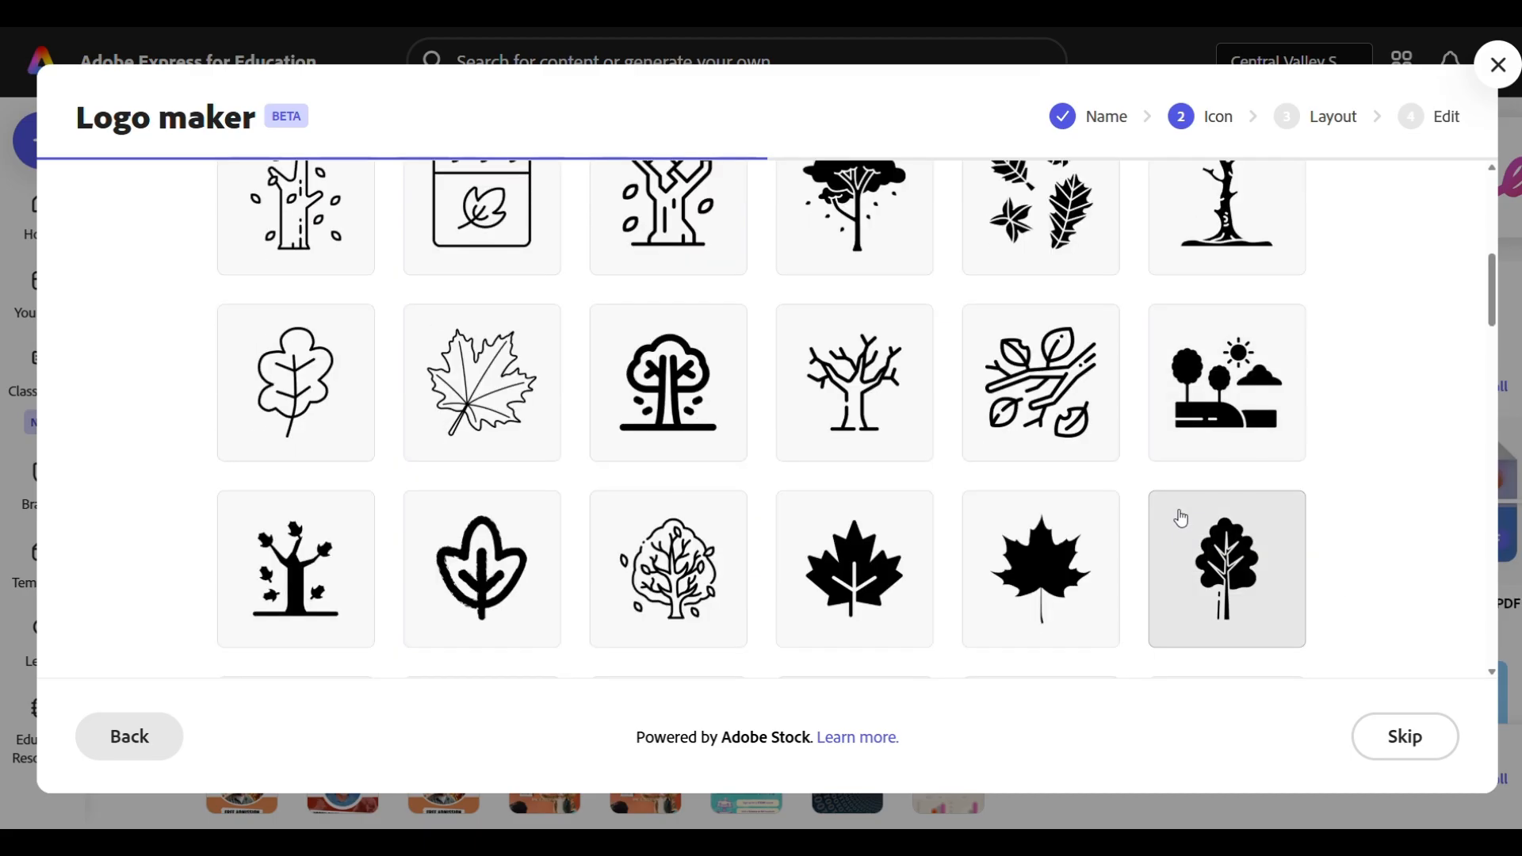
pyautogui.scroll(-5, 1180, 527)
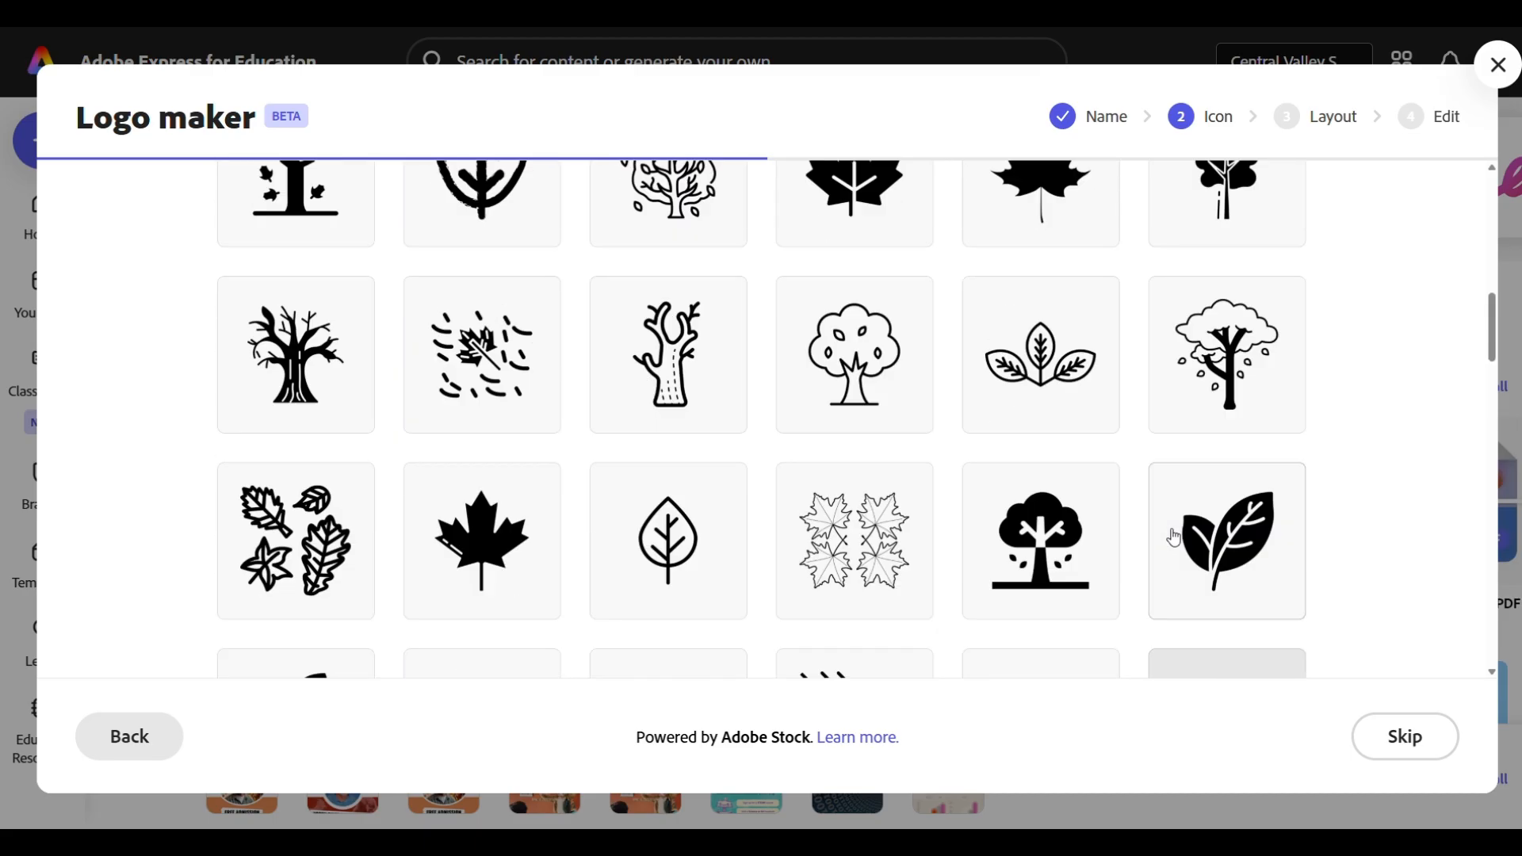
pyautogui.scroll(10, 1174, 538)
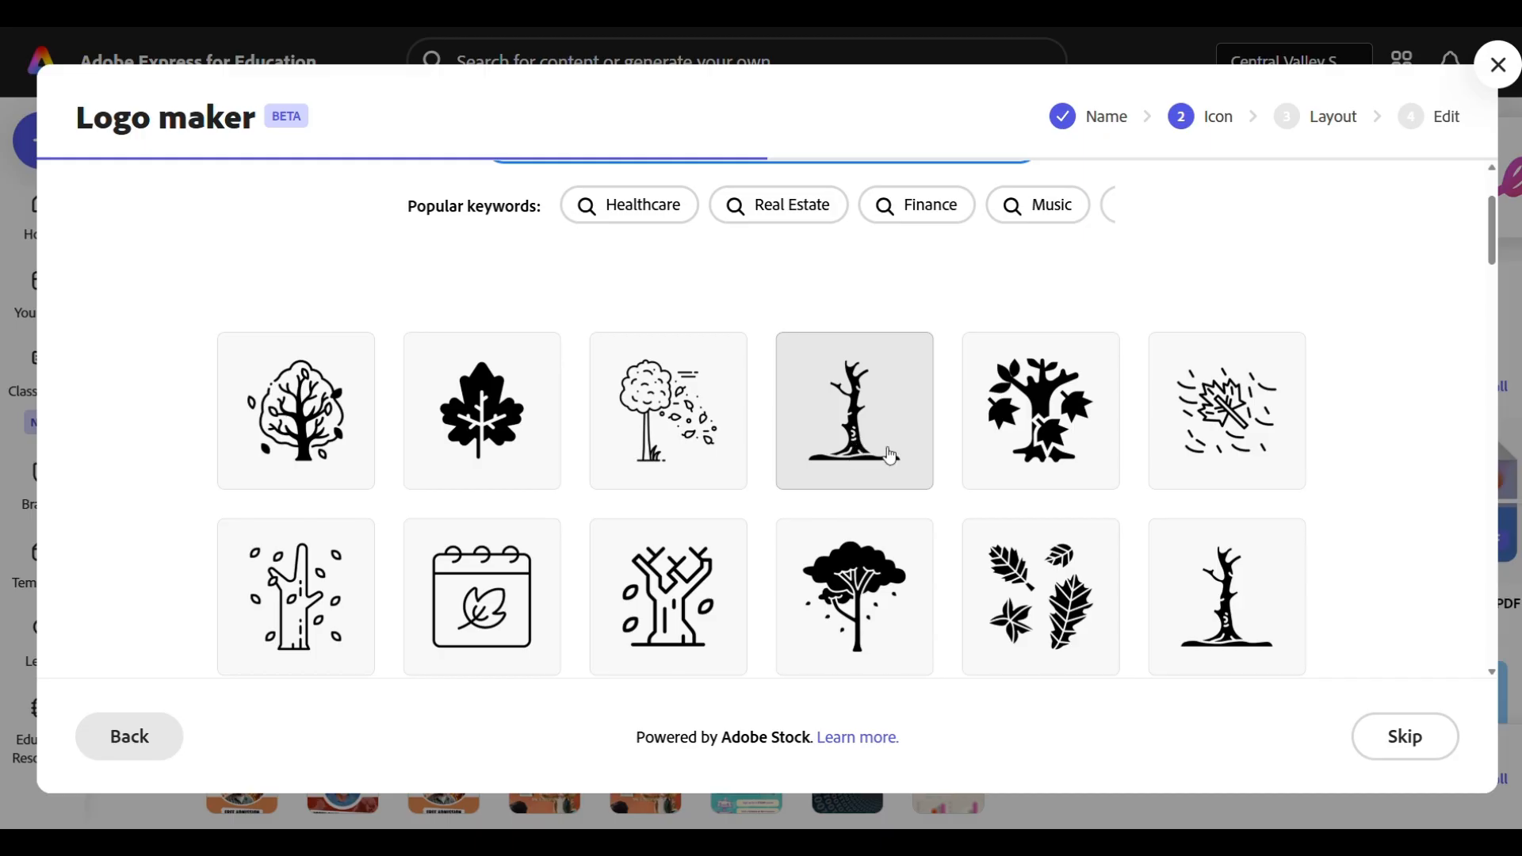
pyautogui.click(889, 455)
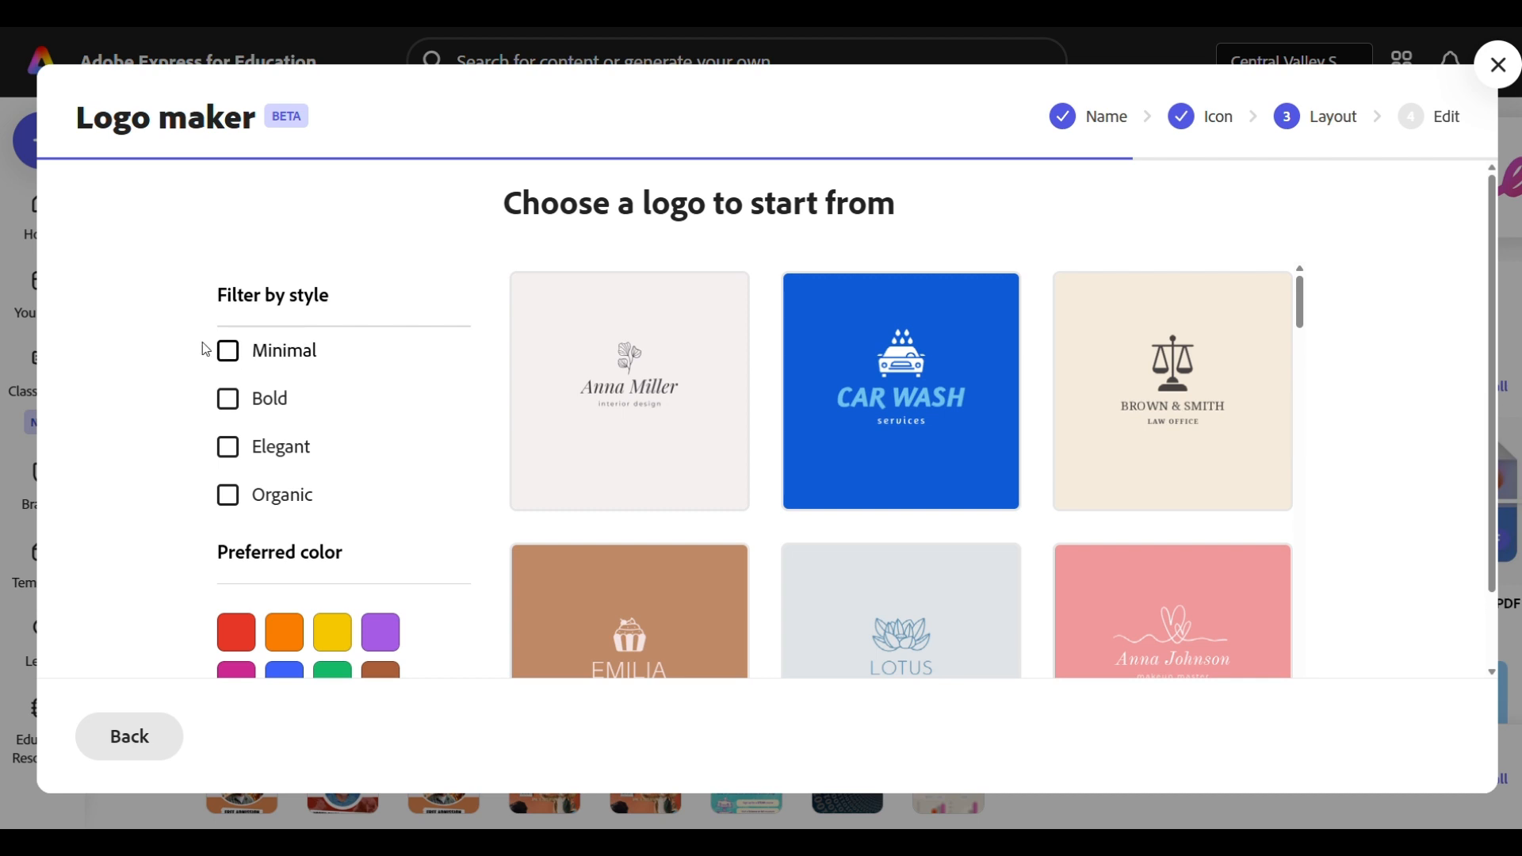
# Filter the starting logo layouts by the Organic style and look through them.
pyautogui.click(232, 504)
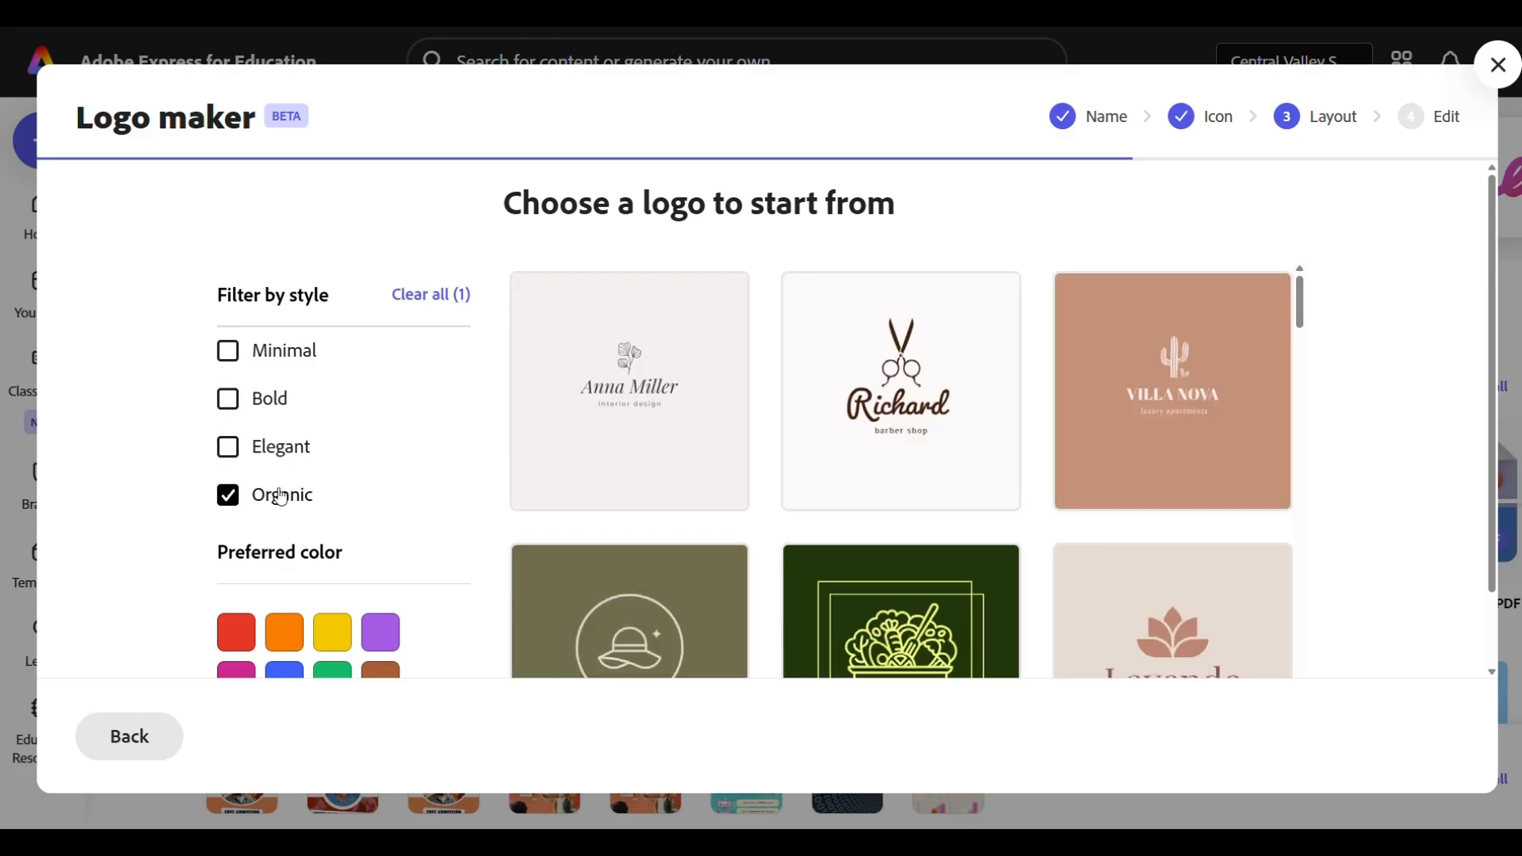
pyautogui.scroll(-5, 1274, 516)
pyautogui.scroll(-3, 1274, 516)
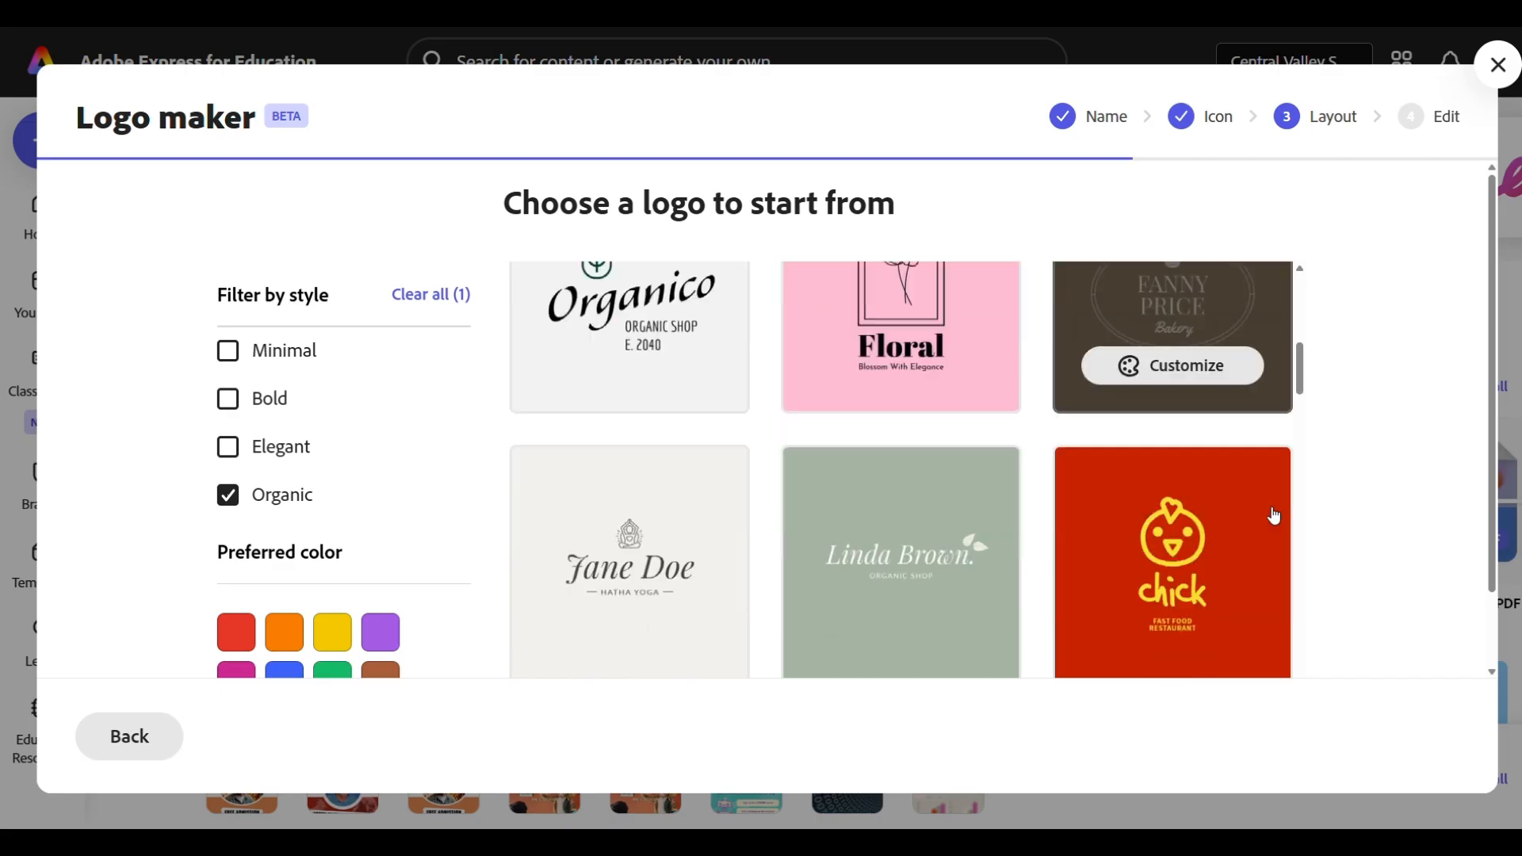
pyautogui.scroll(-6, 1271, 519)
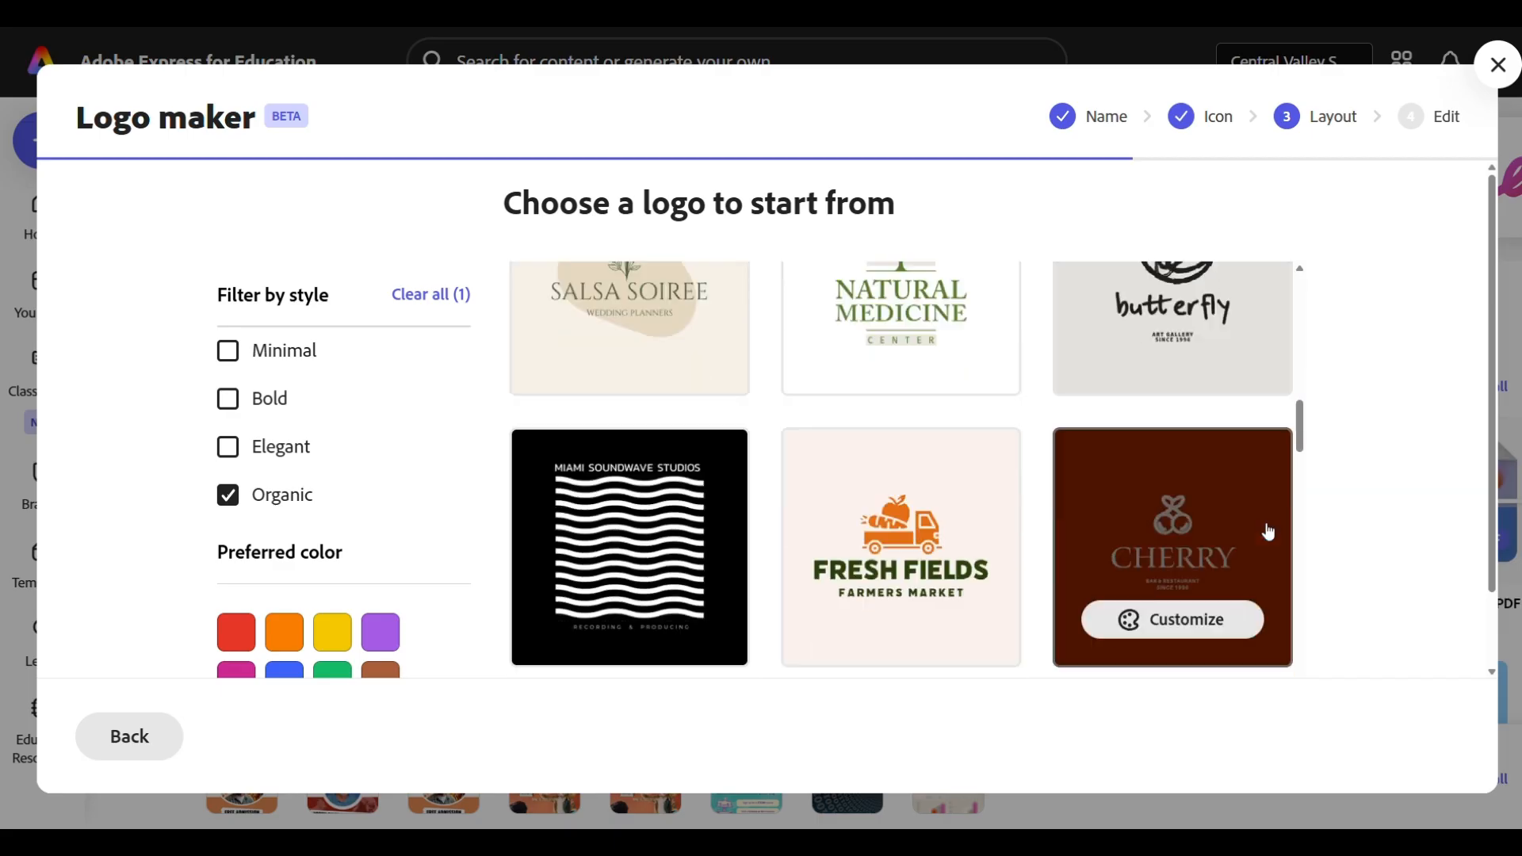
# Filter the logo layouts by the Minimal style instead of Organic and look through them.
pyautogui.click(228, 351)
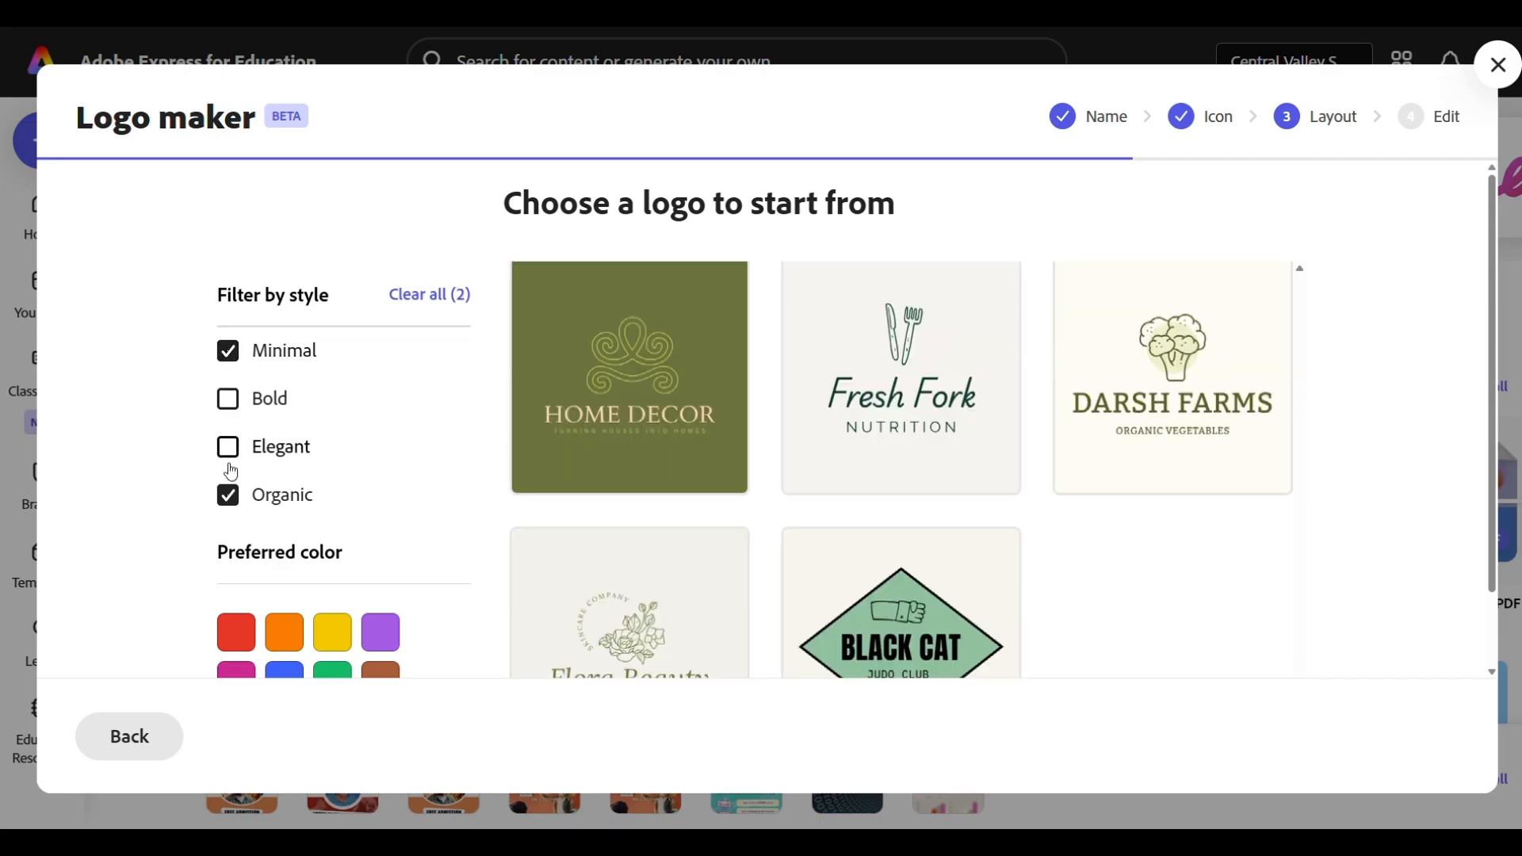
pyautogui.click(227, 495)
pyautogui.scroll(-1, 1172, 519)
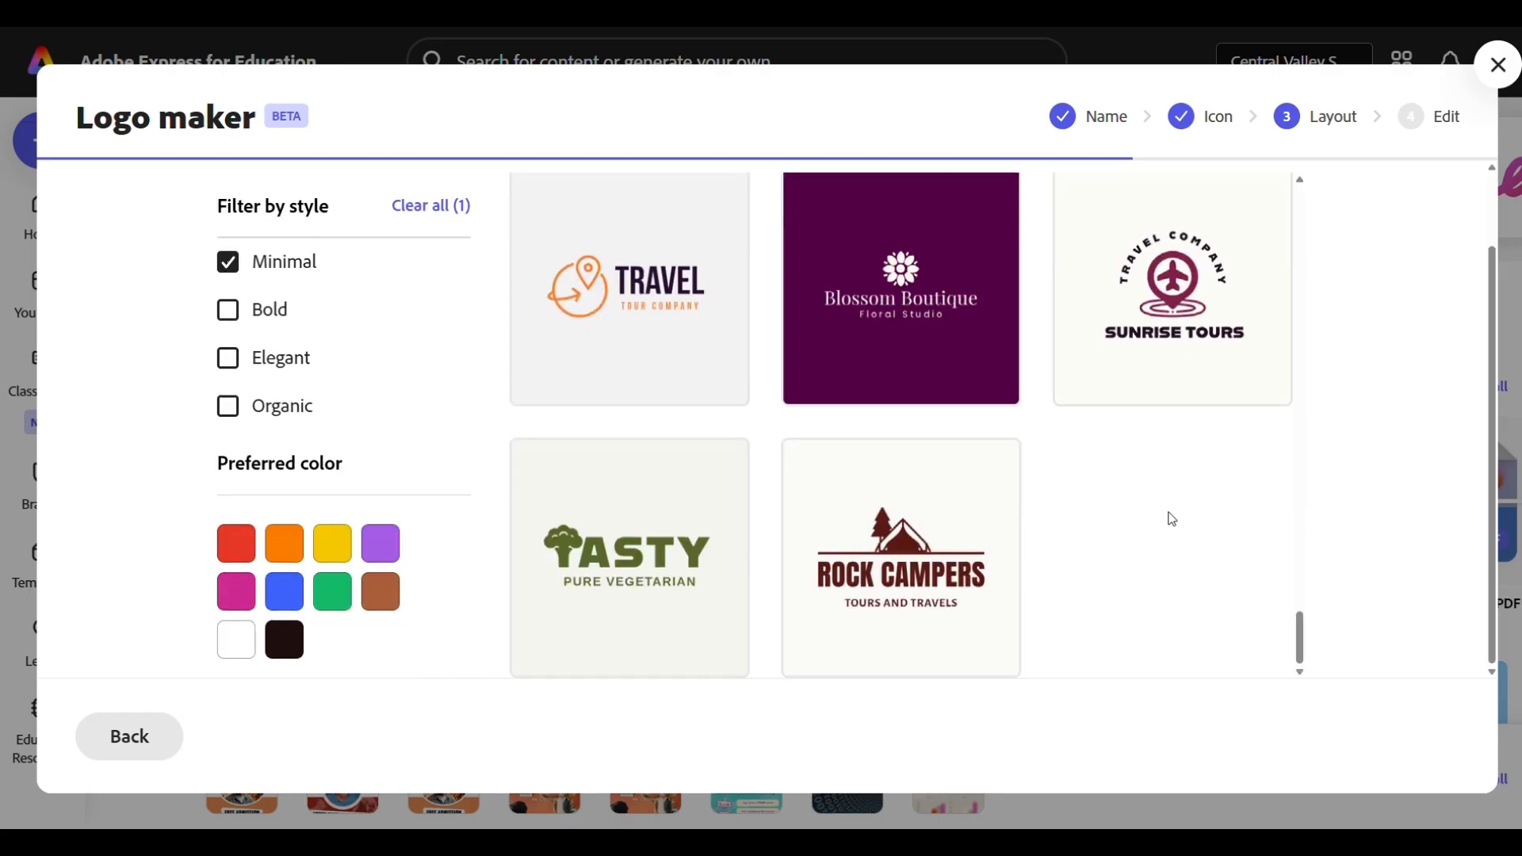
pyautogui.scroll(1, 1006, 523)
pyautogui.scroll(-1, 1031, 524)
# Filter the layouts by the Bold style only and choose the dark blue graphic designer logo with the pale green star.
pyautogui.click(229, 310)
pyautogui.click(230, 268)
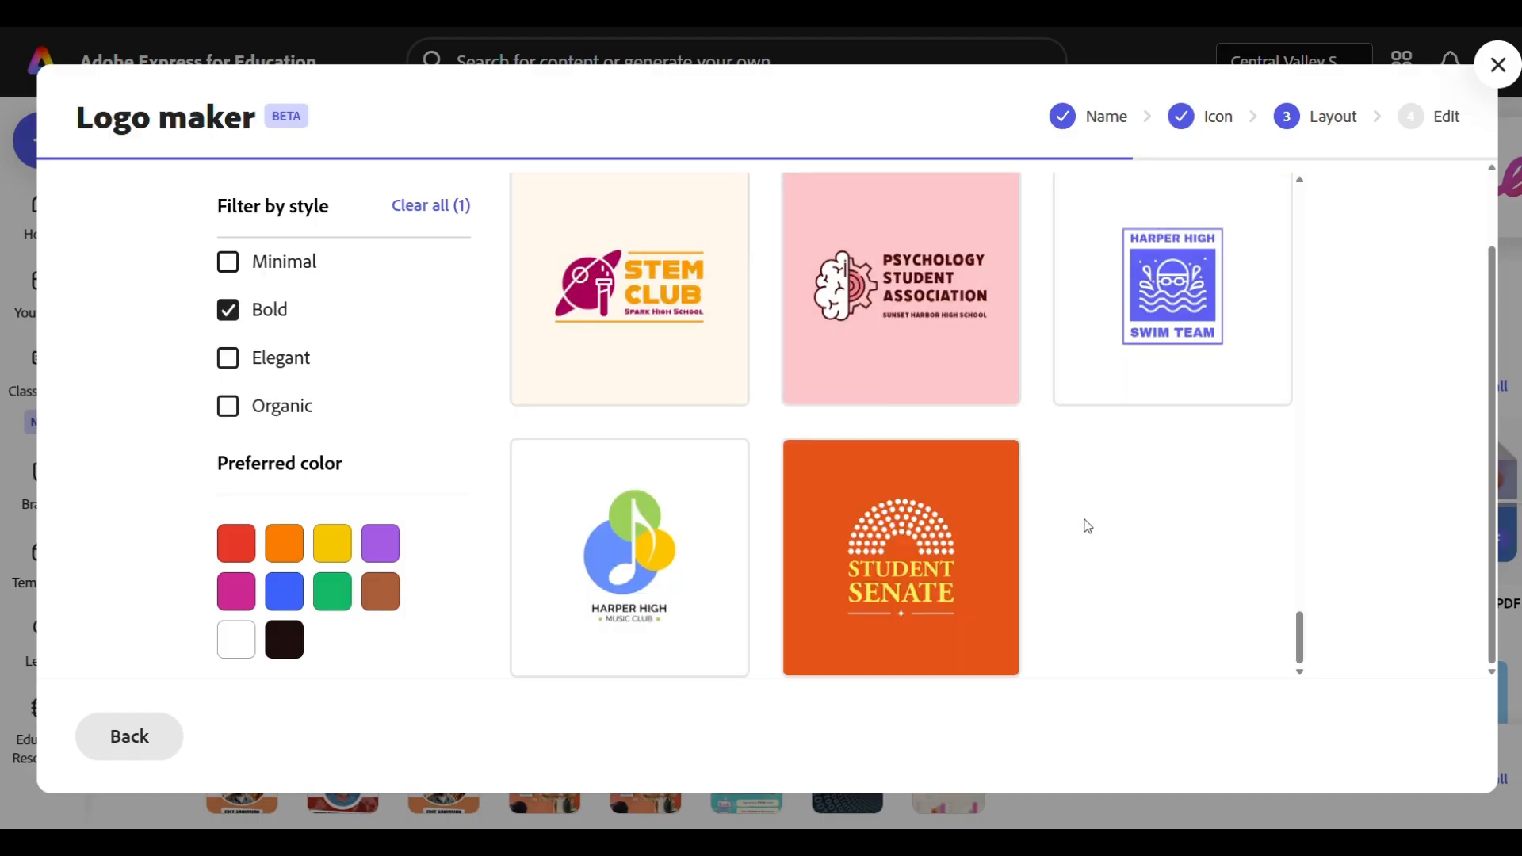
pyautogui.scroll(8, 1087, 528)
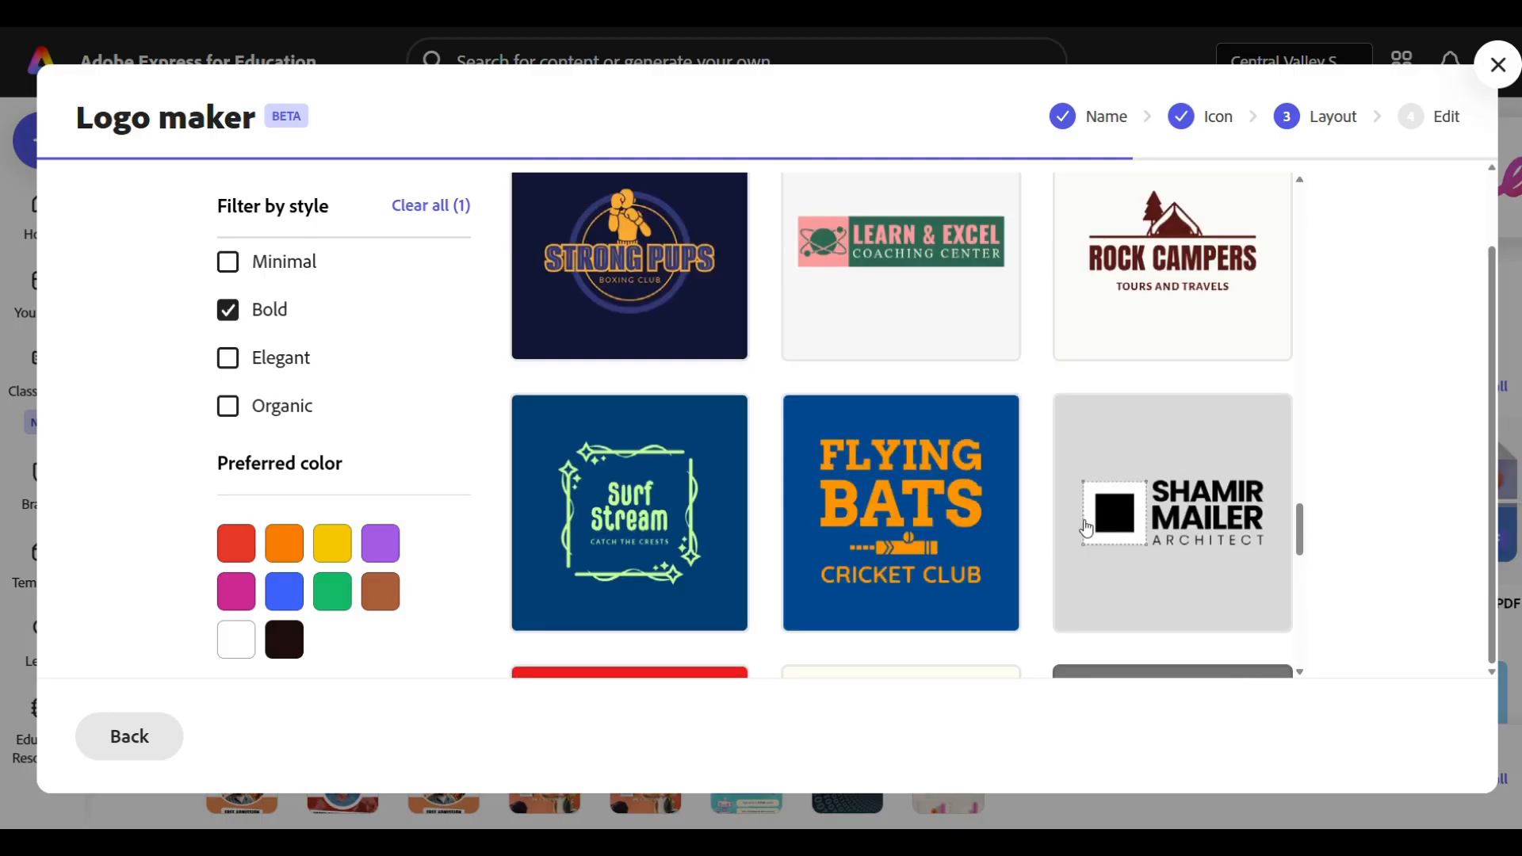
pyautogui.scroll(4, 1087, 529)
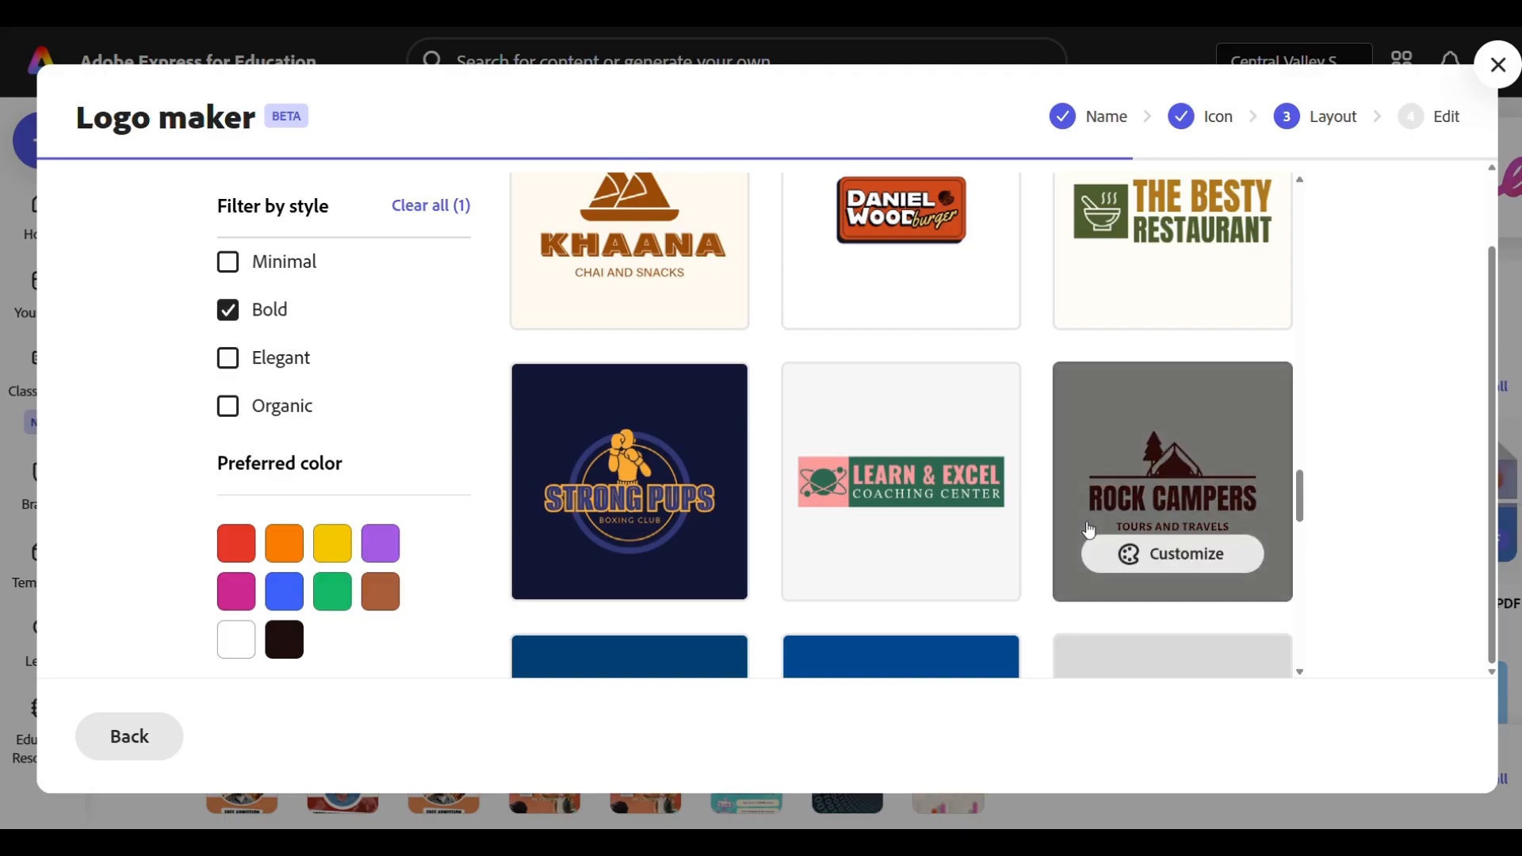
pyautogui.scroll(2, 1088, 535)
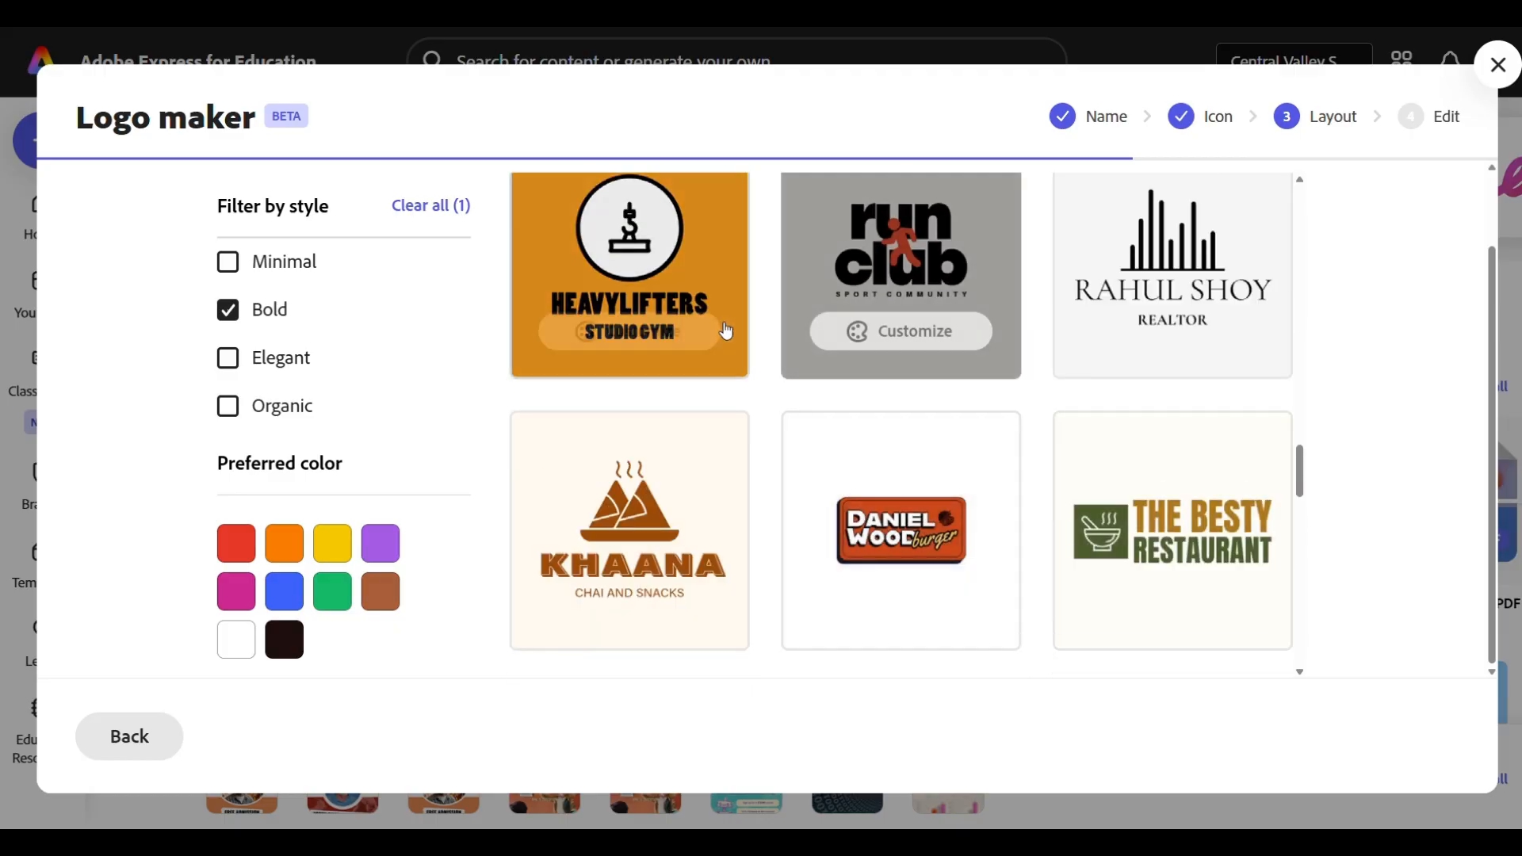
pyautogui.scroll(20, 988, 516)
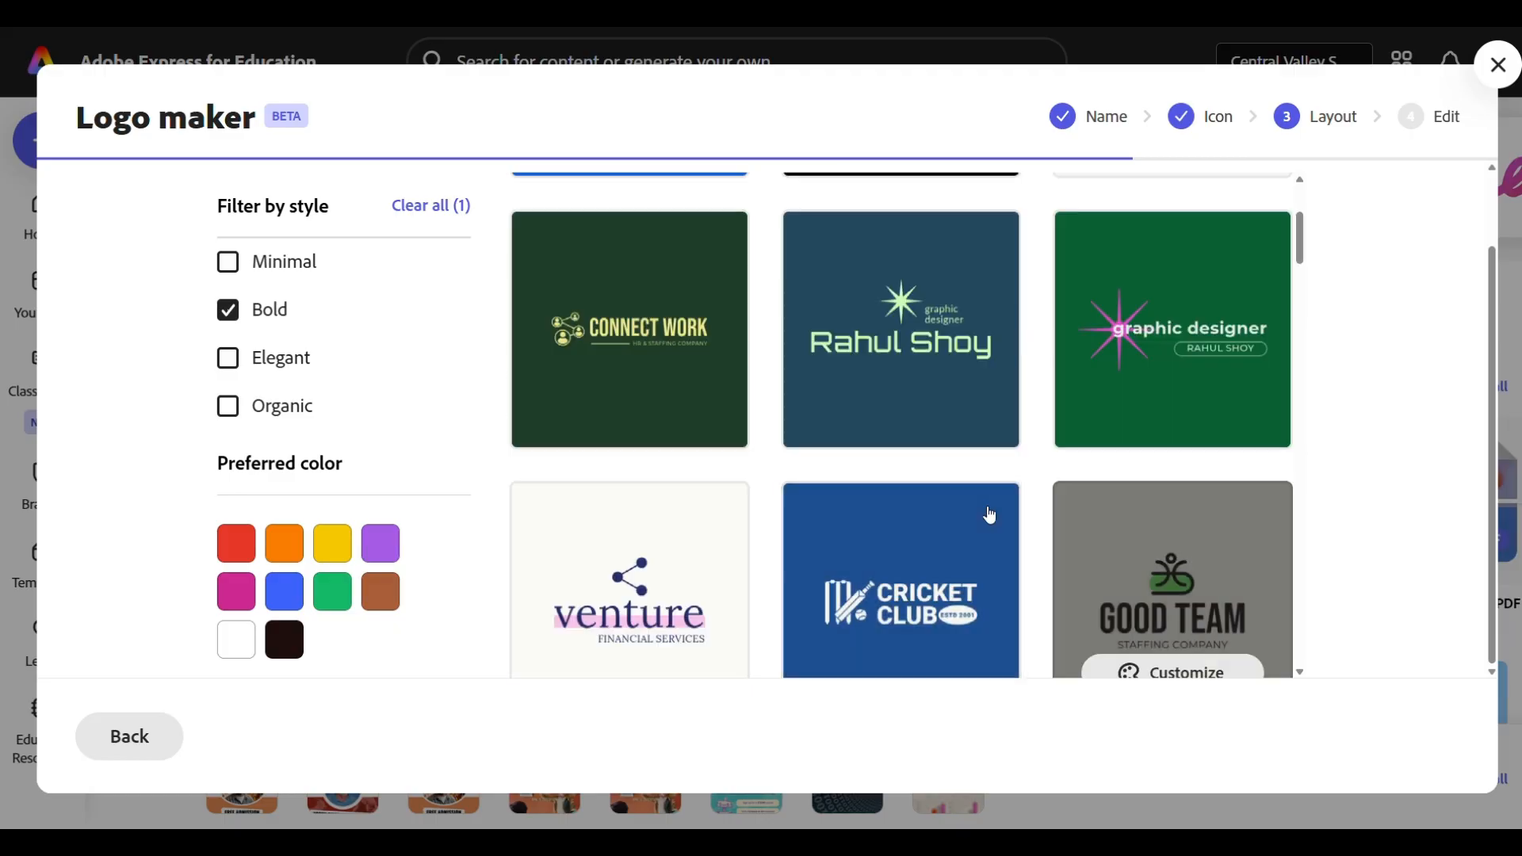
pyautogui.click(891, 338)
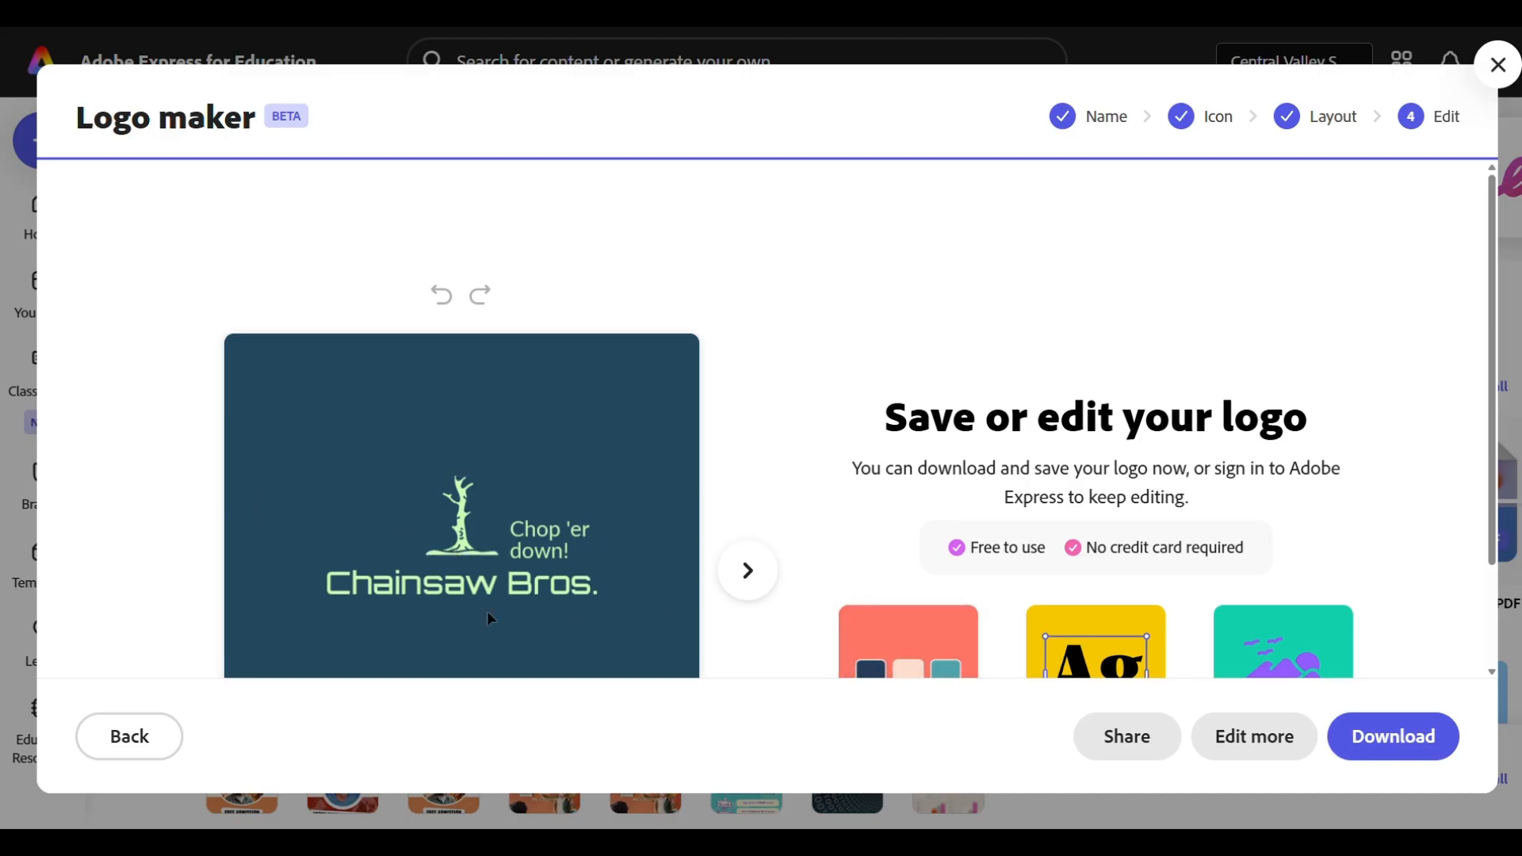
# Go through the generated logo variations and open the cream one with the green shape behind the tree for further editing.
pyautogui.click(747, 572)
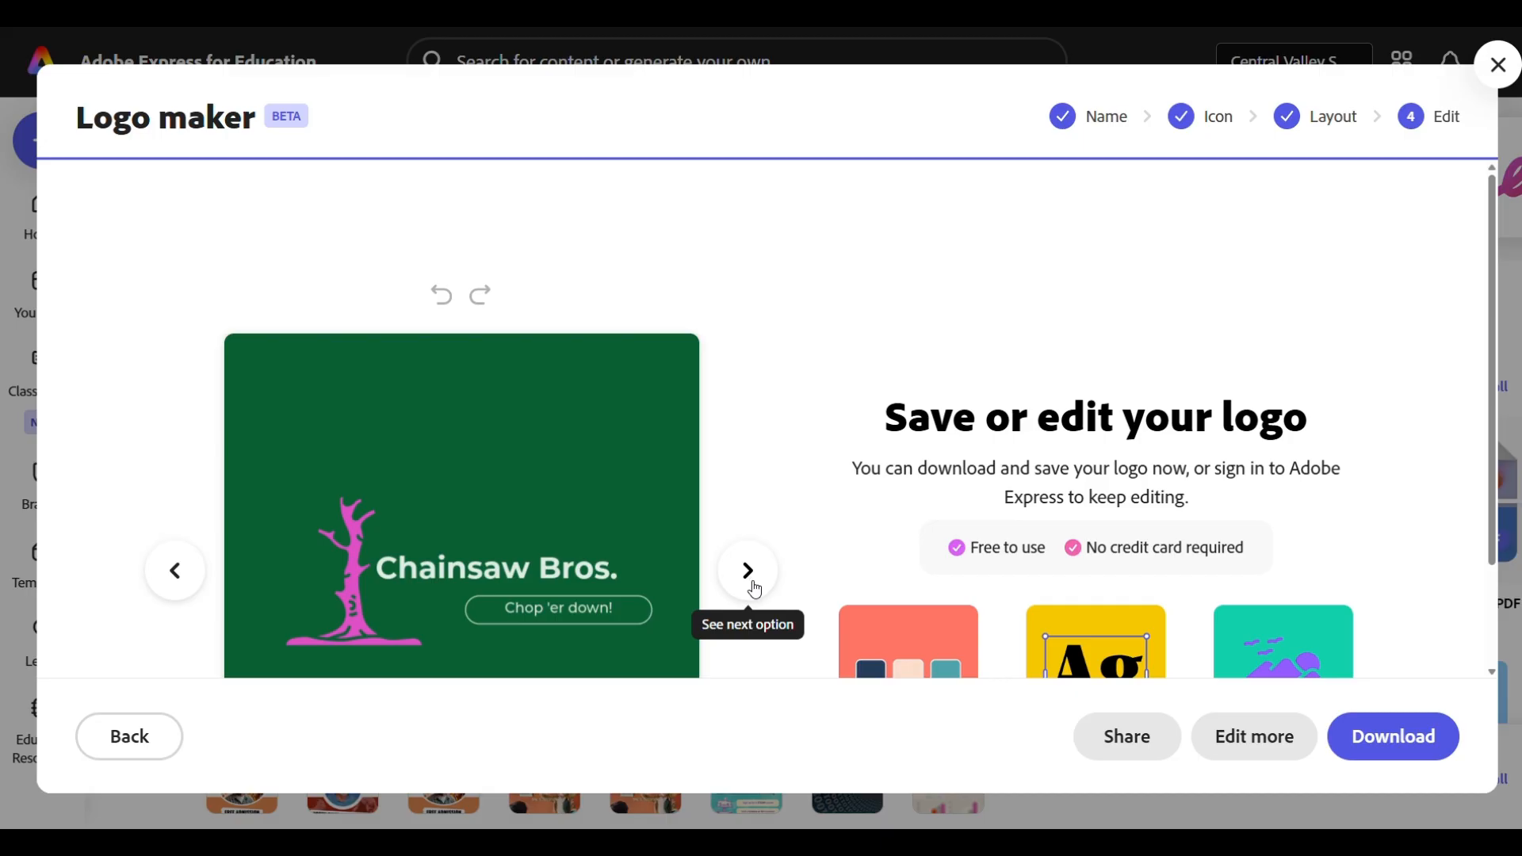
pyautogui.click(755, 589)
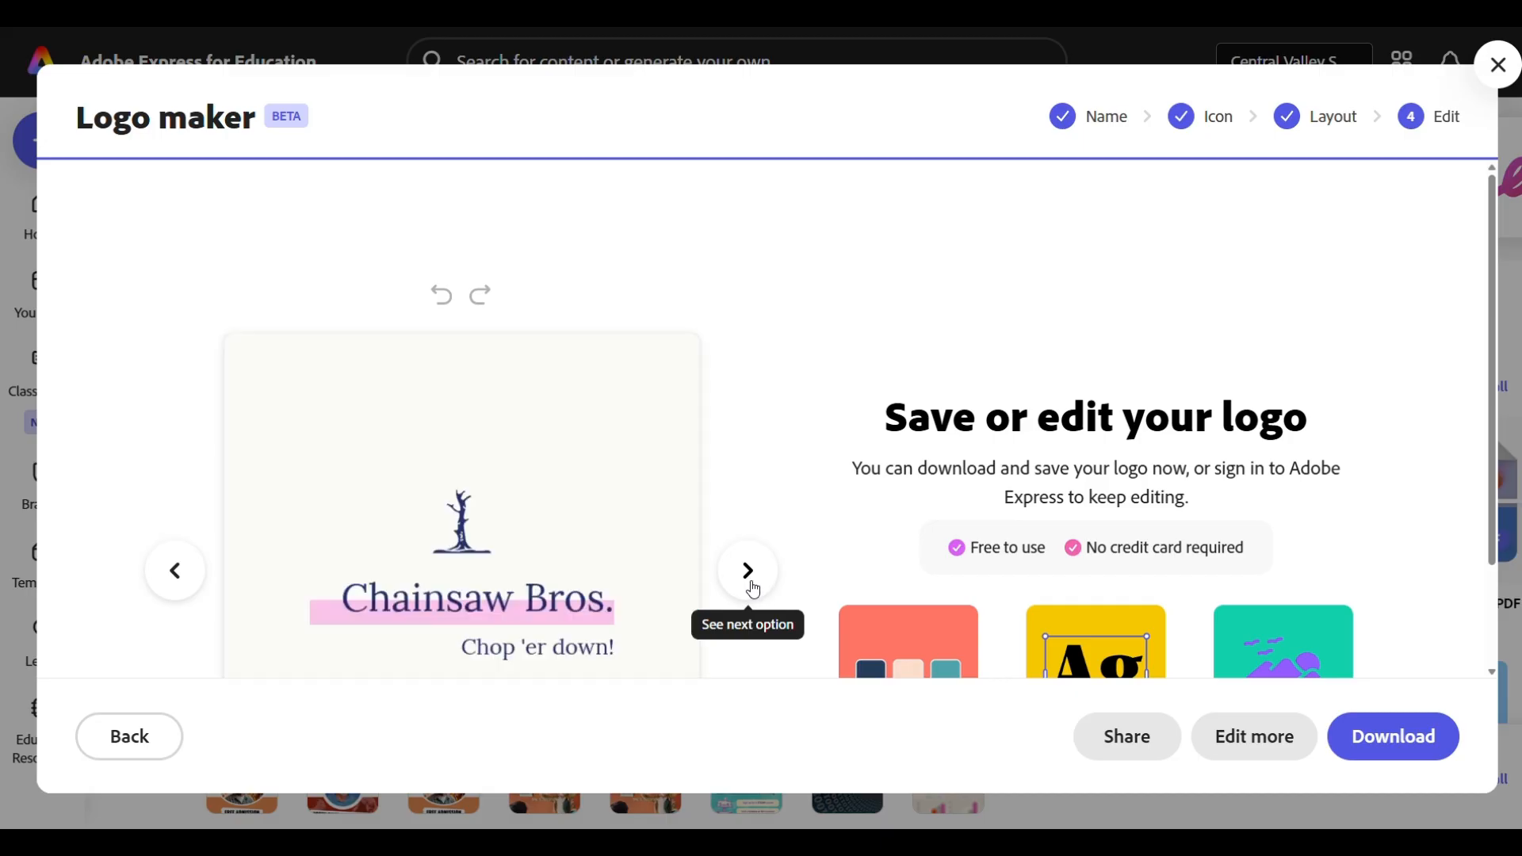
pyautogui.click(751, 586)
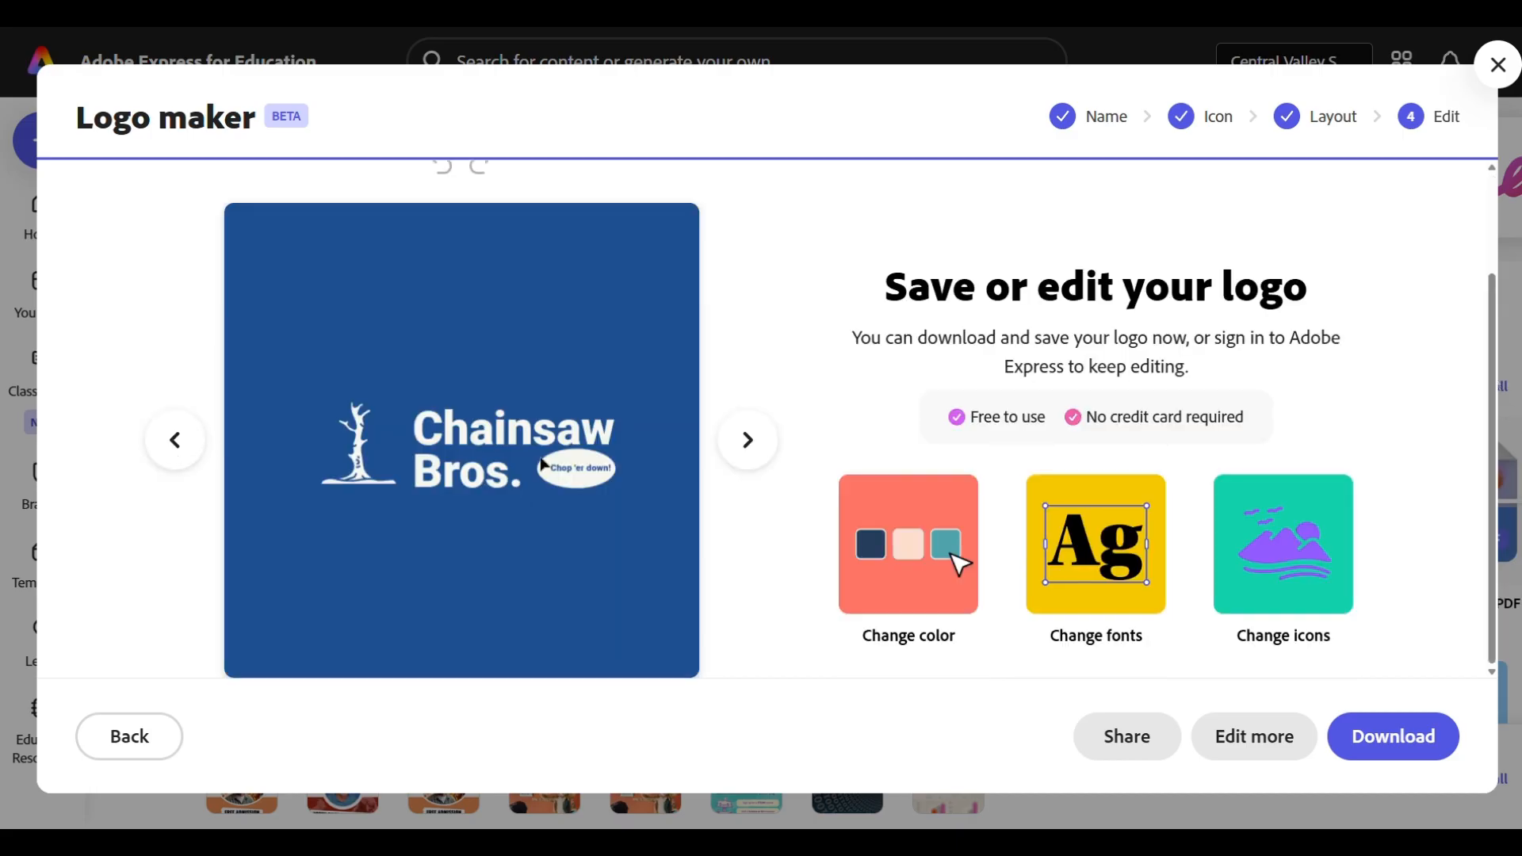
pyautogui.click(755, 459)
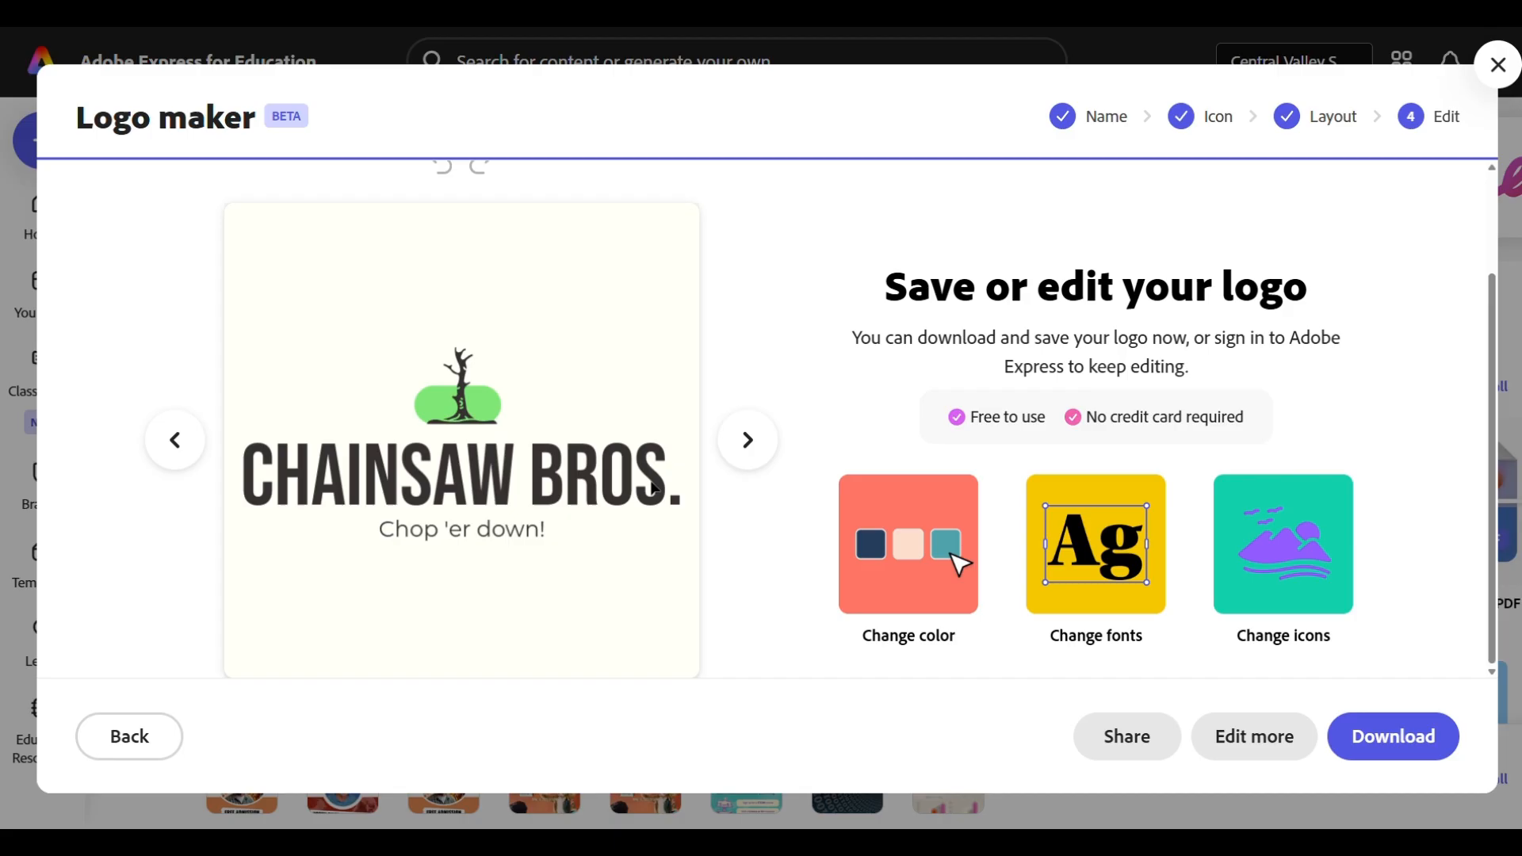
pyautogui.click(748, 437)
pyautogui.click(747, 438)
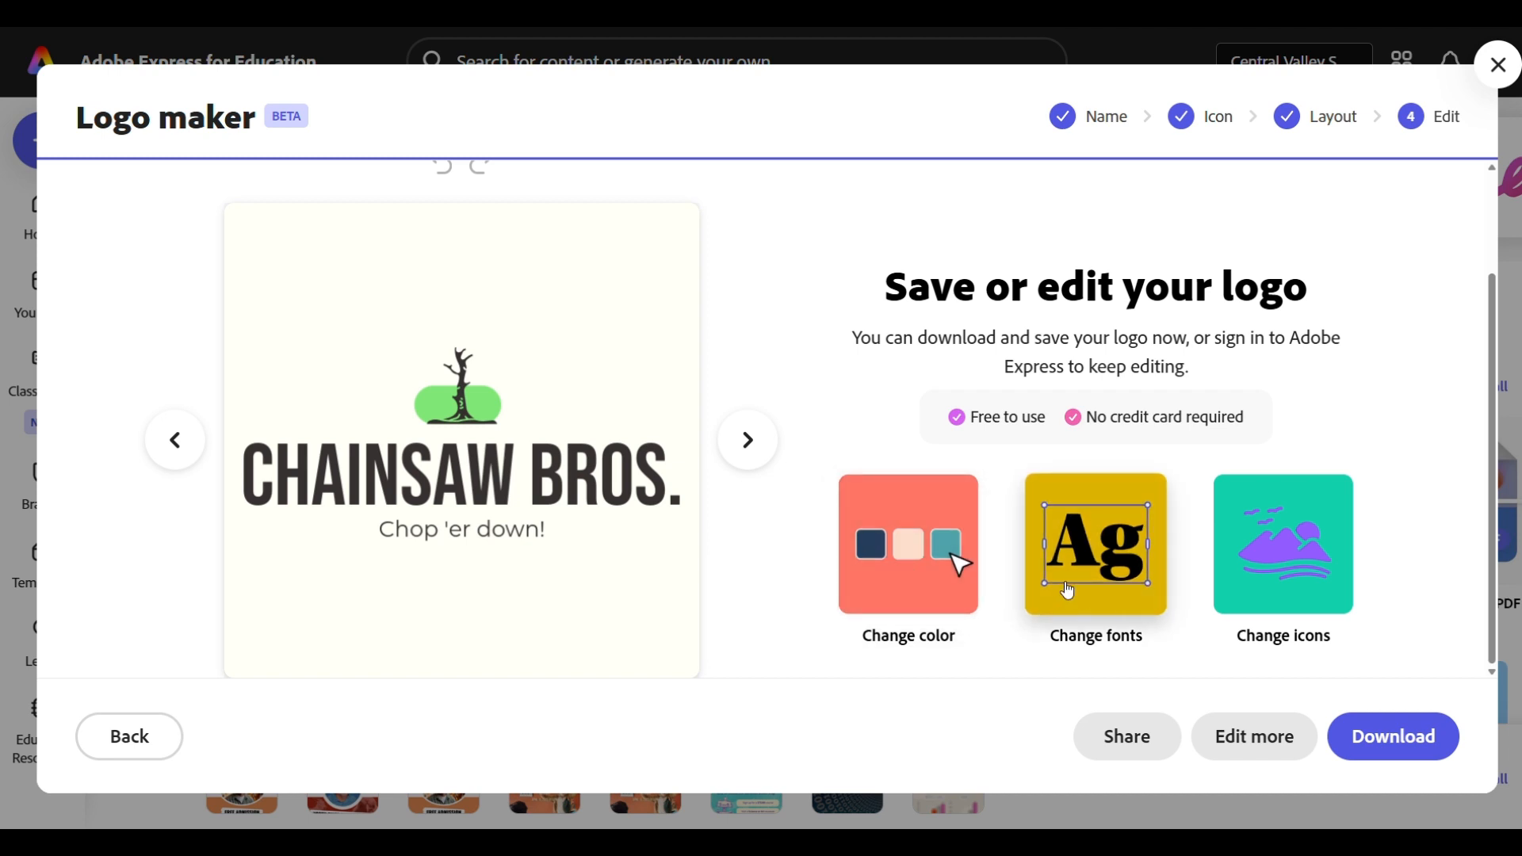
pyautogui.click(1271, 750)
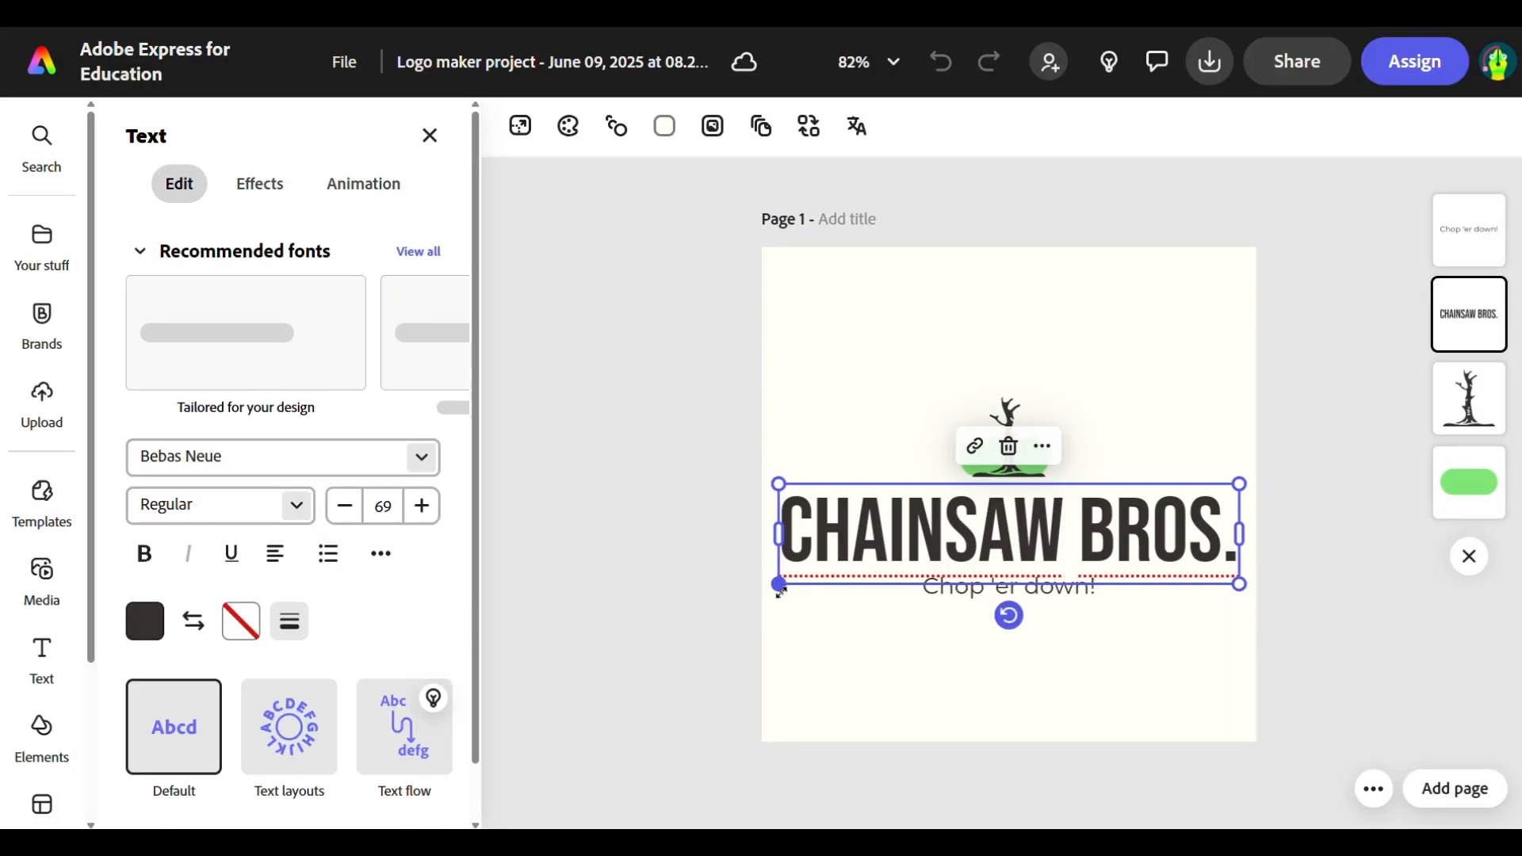
# Shrink the CHAINSAW BROS. text to about size 62, enlarge the slogan below it to about size 25, and centre both.
pyautogui.moveTo(777, 585); pyautogui.dragTo(820, 577)
pyautogui.moveTo(1117, 535); pyautogui.dragTo(1094, 535)
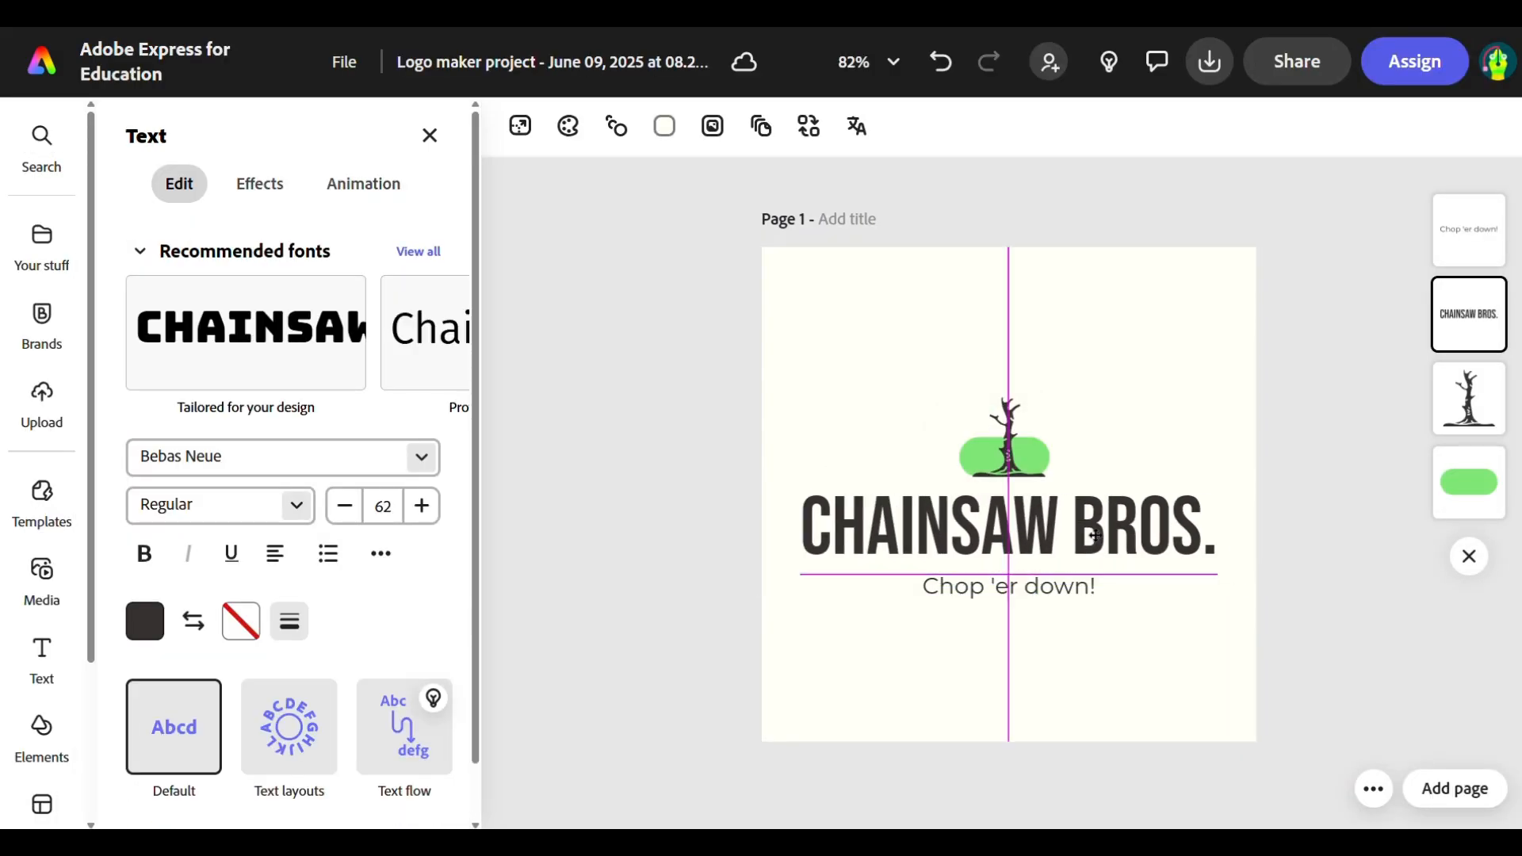
pyautogui.click(1030, 592)
pyautogui.moveTo(922, 601); pyautogui.dragTo(840, 634)
pyautogui.moveTo(970, 599); pyautogui.dragTo(1014, 603)
# Enlarge the tree icon to roughly twice its size and centre it above the CHAINSAW BROS. text.
pyautogui.click(1005, 432)
pyautogui.moveTo(968, 391); pyautogui.dragTo(857, 272)
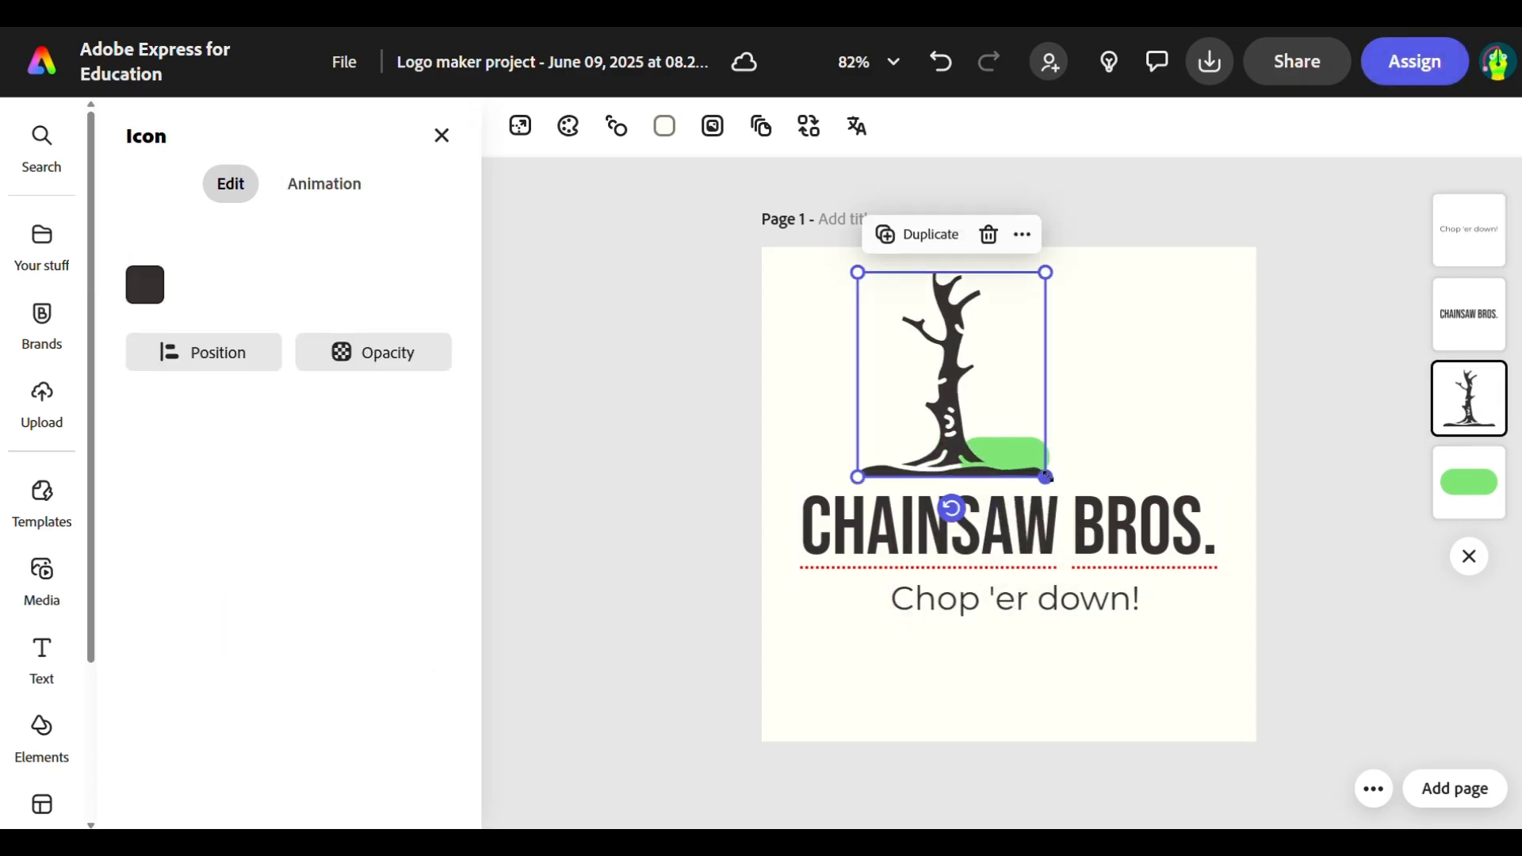
pyautogui.moveTo(954, 404); pyautogui.dragTo(1006, 411)
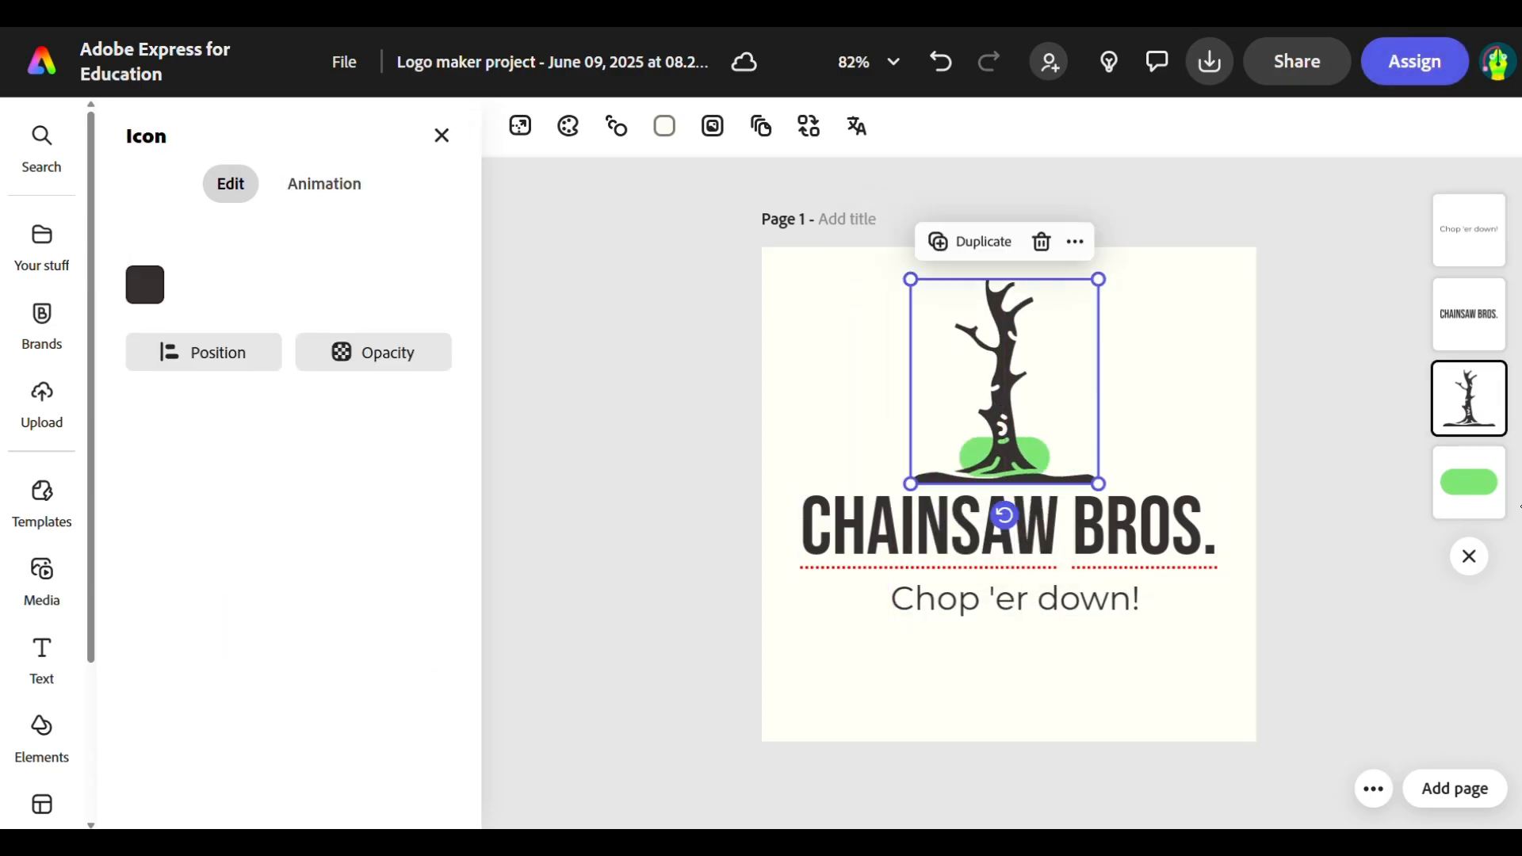
# Enlarge and move the green rounded shape so it forms a wide banner behind the whole CHAINSAW BROS. text.
pyautogui.click(957, 464)
pyautogui.moveTo(958, 478); pyautogui.dragTo(843, 527)
pyautogui.moveTo(886, 463); pyautogui.dragTo(821, 505)
pyautogui.moveTo(985, 529); pyautogui.dragTo(1230, 529)
# Select all the logo elements and move them down together so the slogan sits near the page's lower edge.
pyautogui.moveTo(1030, 650); pyautogui.dragTo(666, 253)
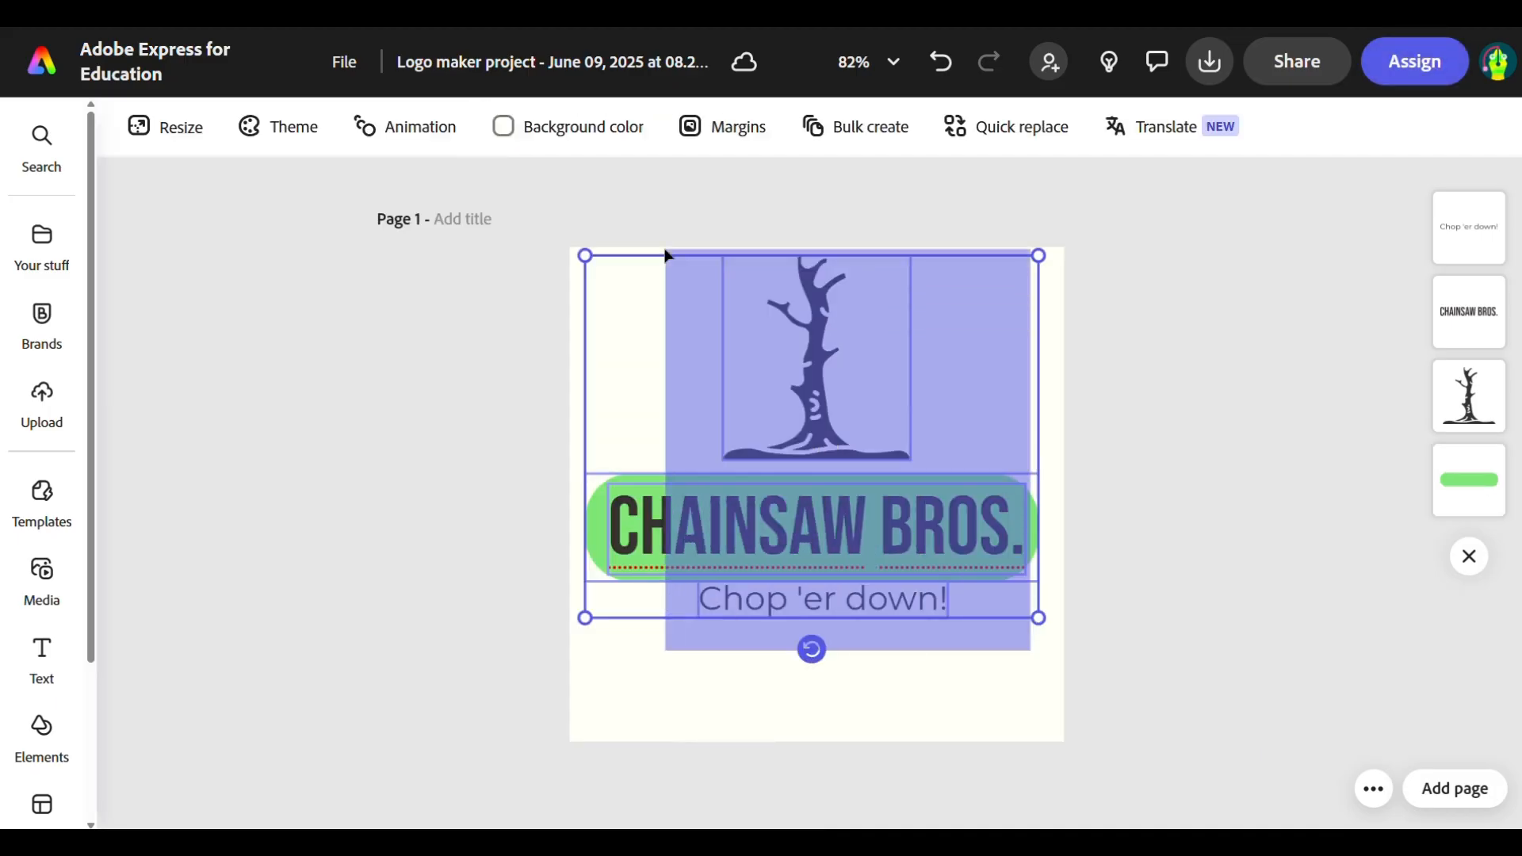
pyautogui.moveTo(818, 352); pyautogui.dragTo(846, 309)
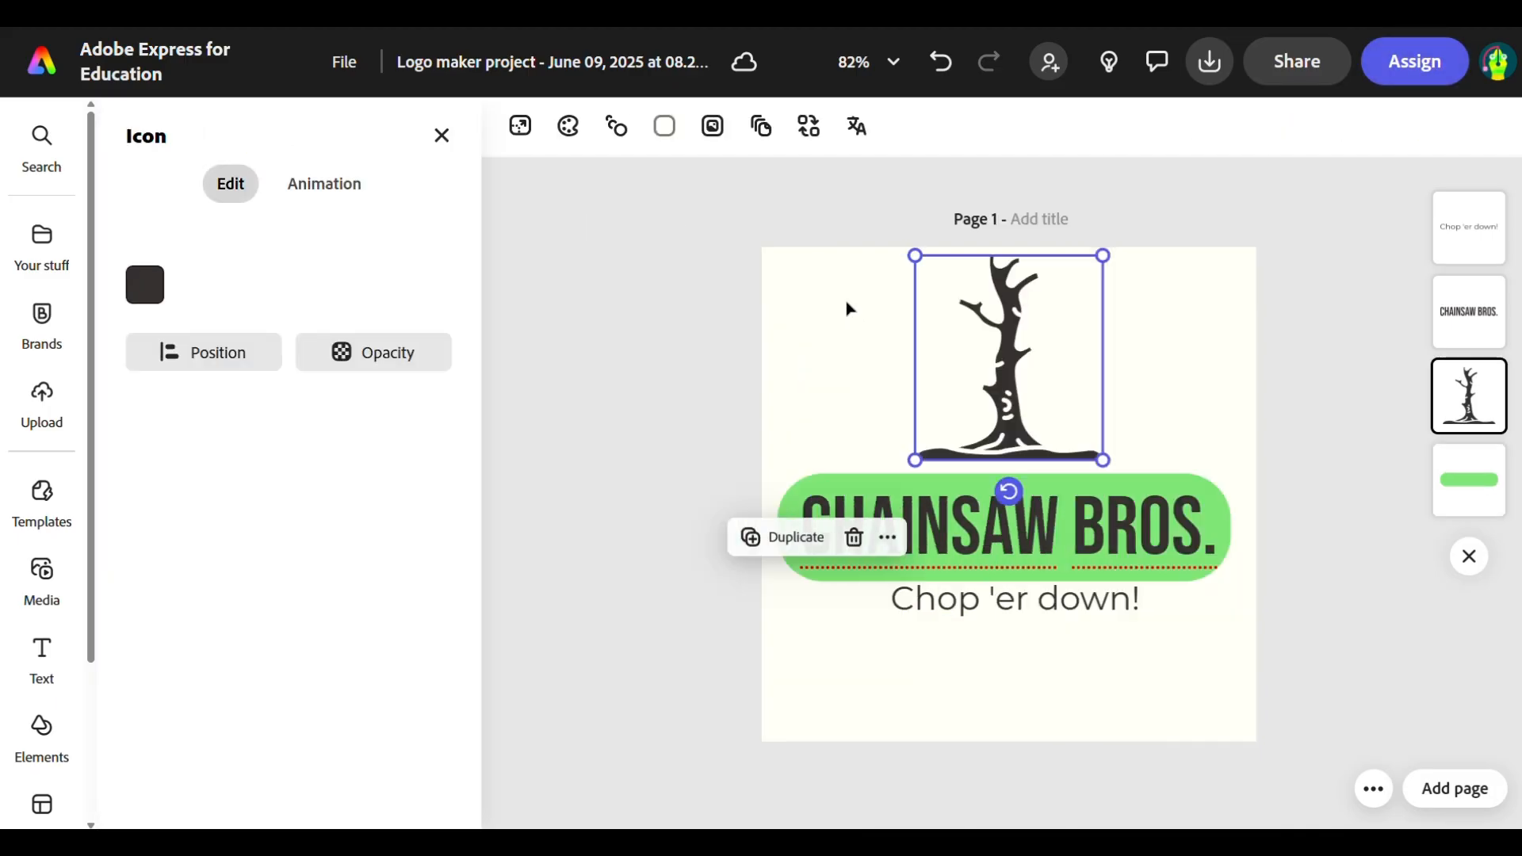
pyautogui.hotkey('ctrl', 'a')
pyautogui.moveTo(1086, 553); pyautogui.dragTo(1089, 650)
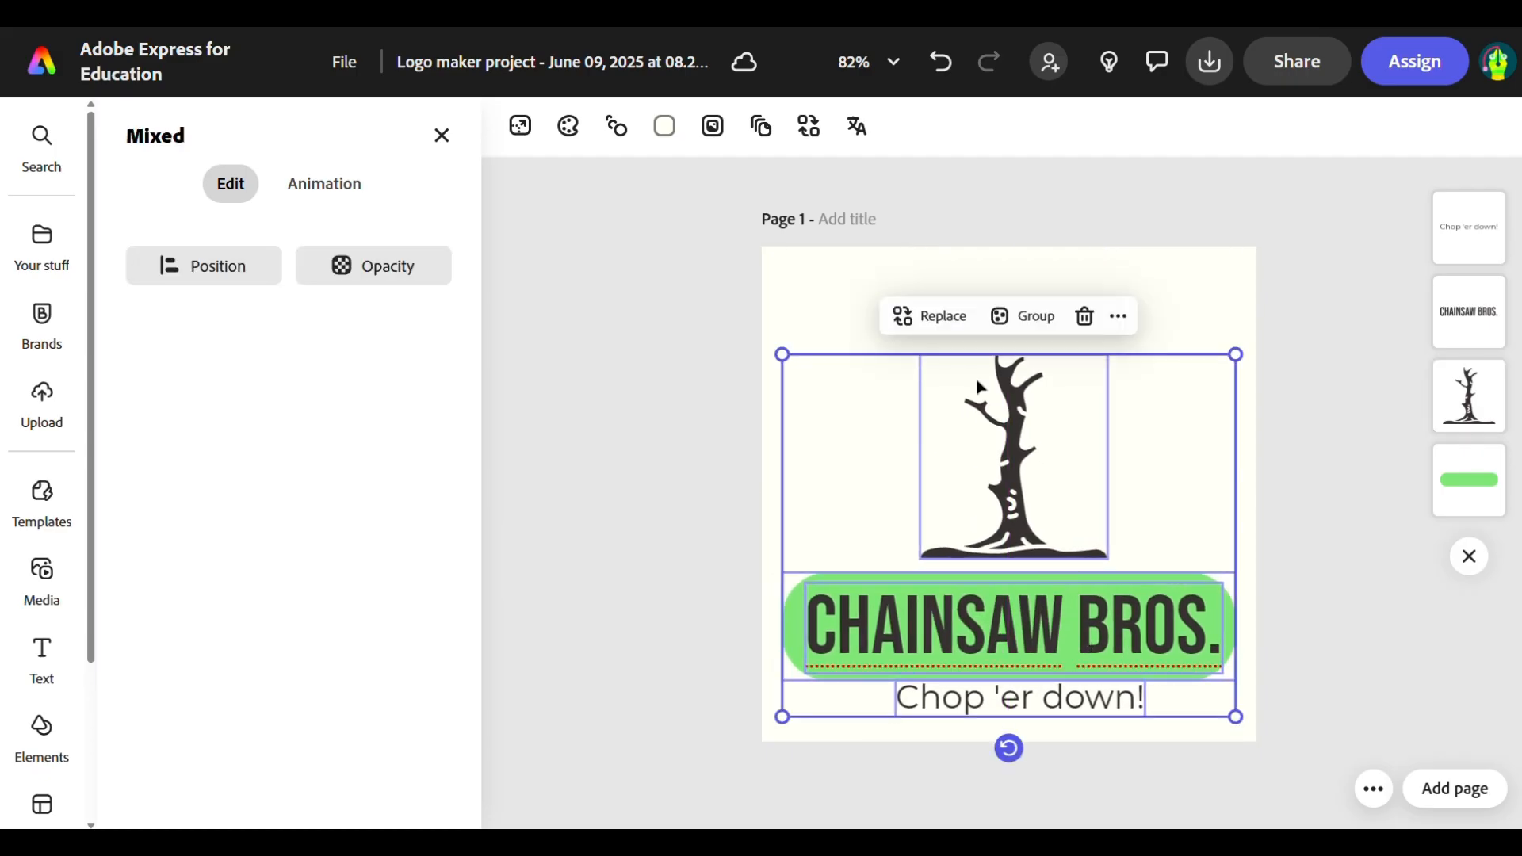
pyautogui.click(1284, 349)
# Enlarge the tree icon further to fill the space above the green banner and centre it.
pyautogui.click(1042, 446)
pyautogui.moveTo(921, 354); pyautogui.dragTo(848, 276)
pyautogui.moveTo(975, 420); pyautogui.dragTo(1017, 424)
pyautogui.click(718, 611)
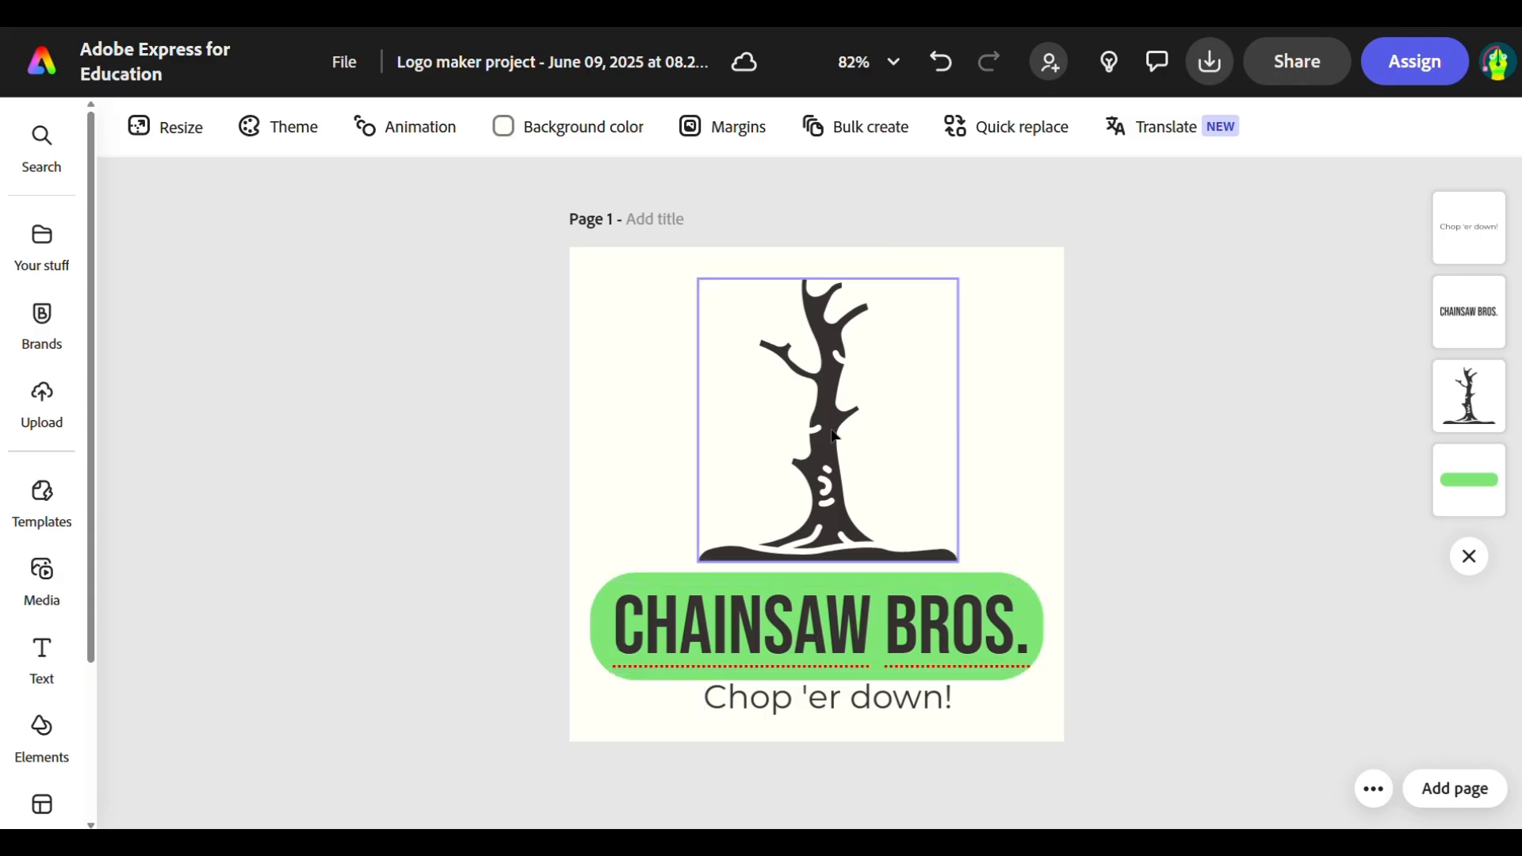
# Fill the tree icon with dark brown and the CHAINSAW BROS. text with burnt orange.
pyautogui.click(837, 478)
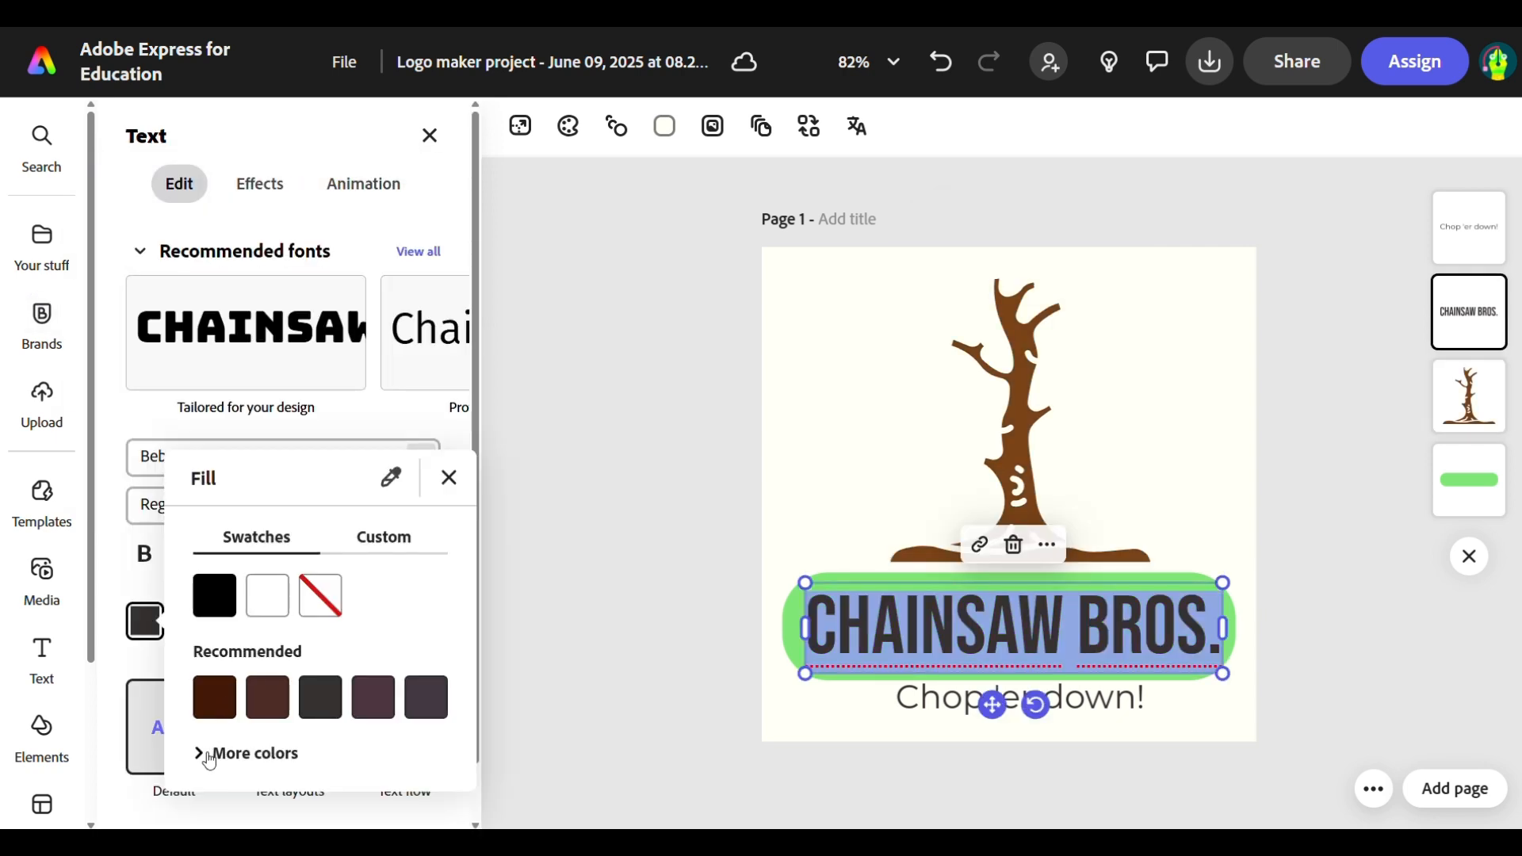
pyautogui.click(209, 757)
pyautogui.scroll(-3, 378, 575)
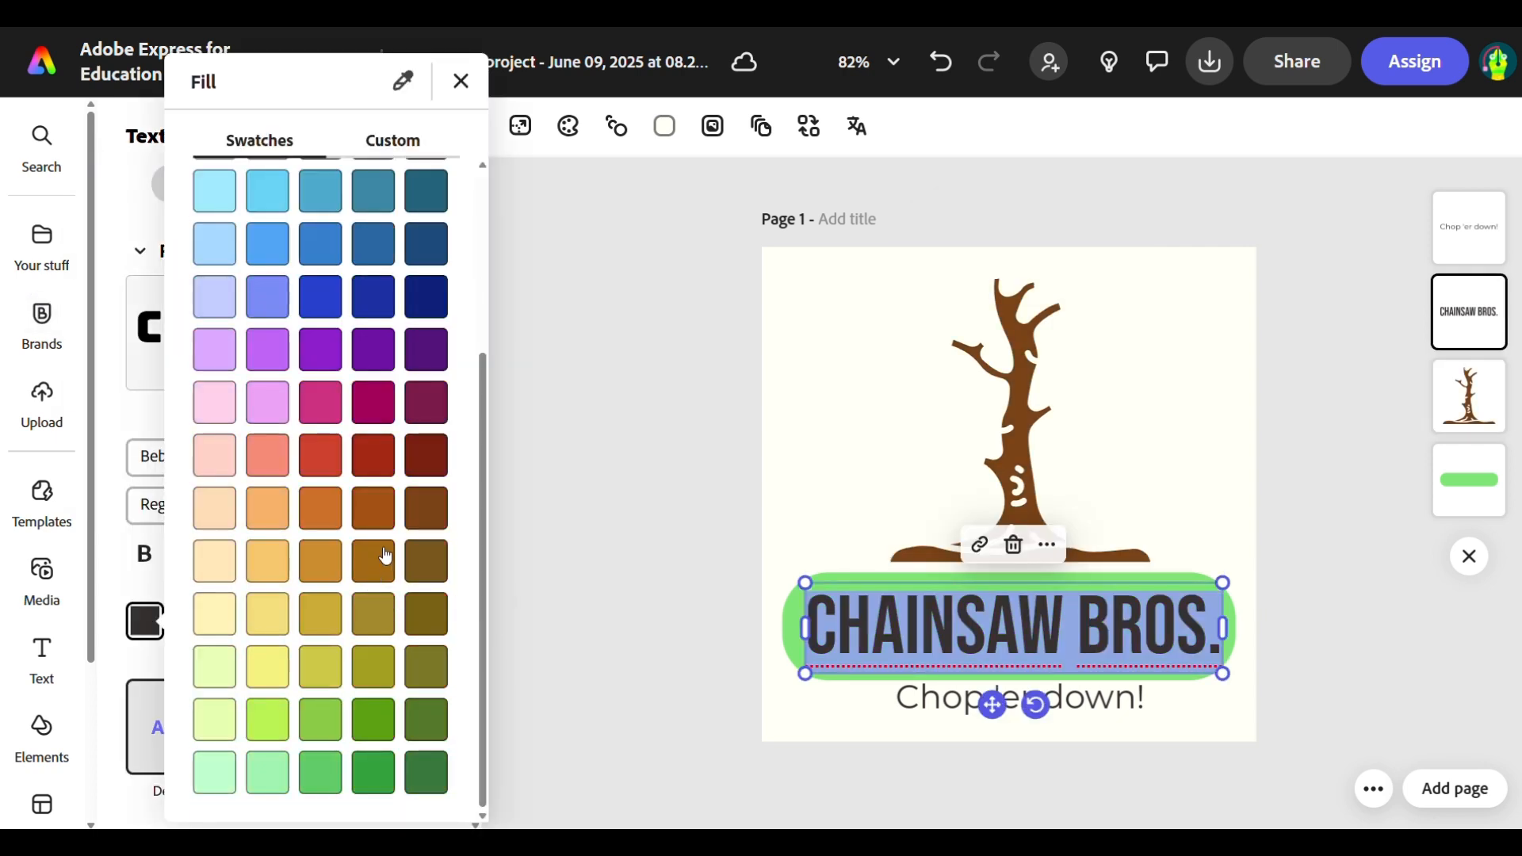
pyautogui.click(322, 509)
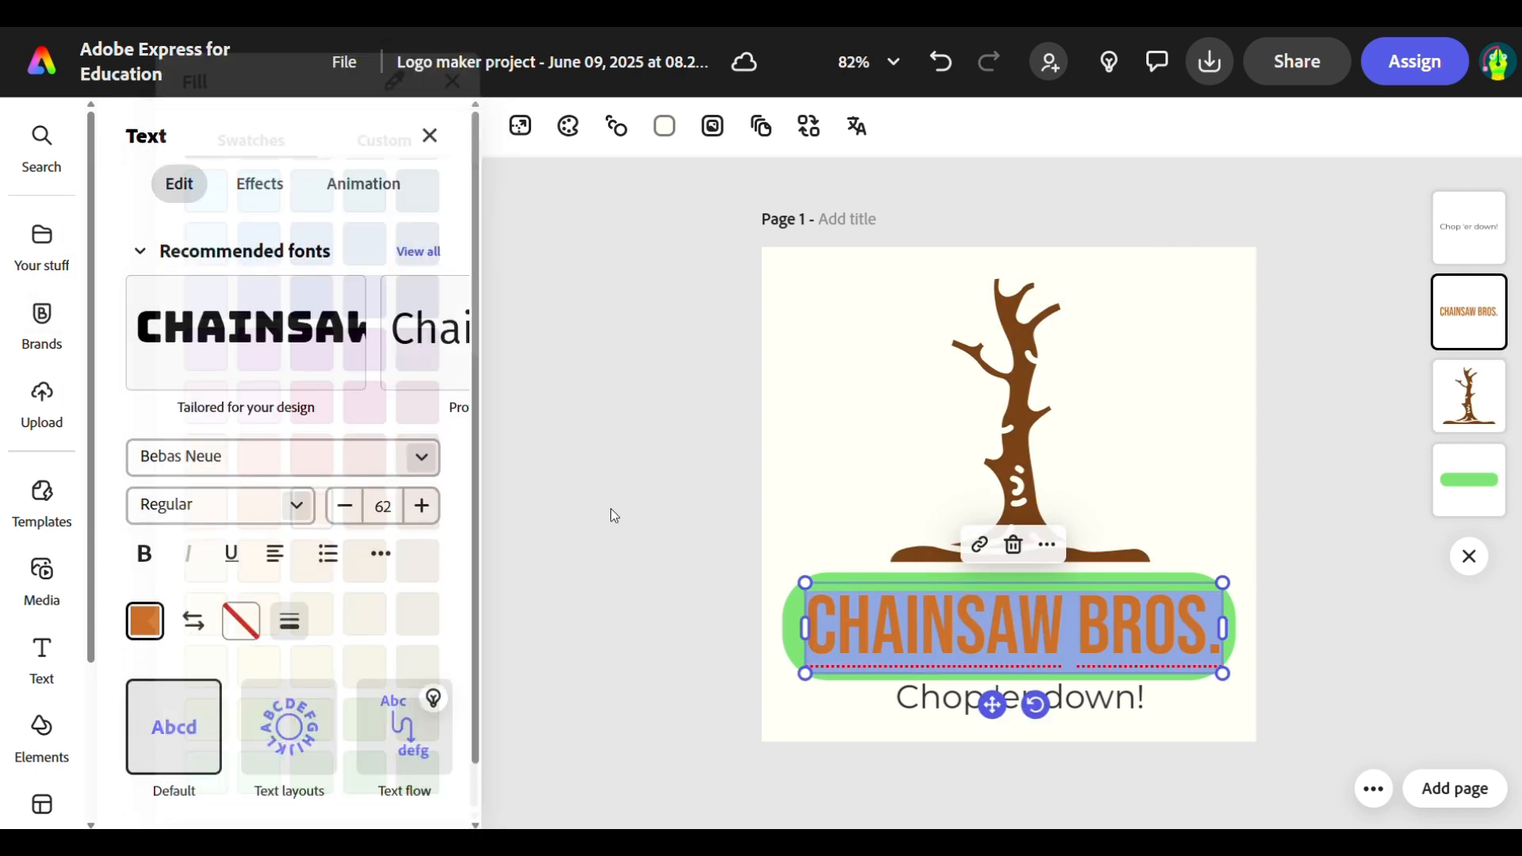
# Fill the rounded banner behind the company name with dark green.
pyautogui.click(791, 626)
pyautogui.click(154, 655)
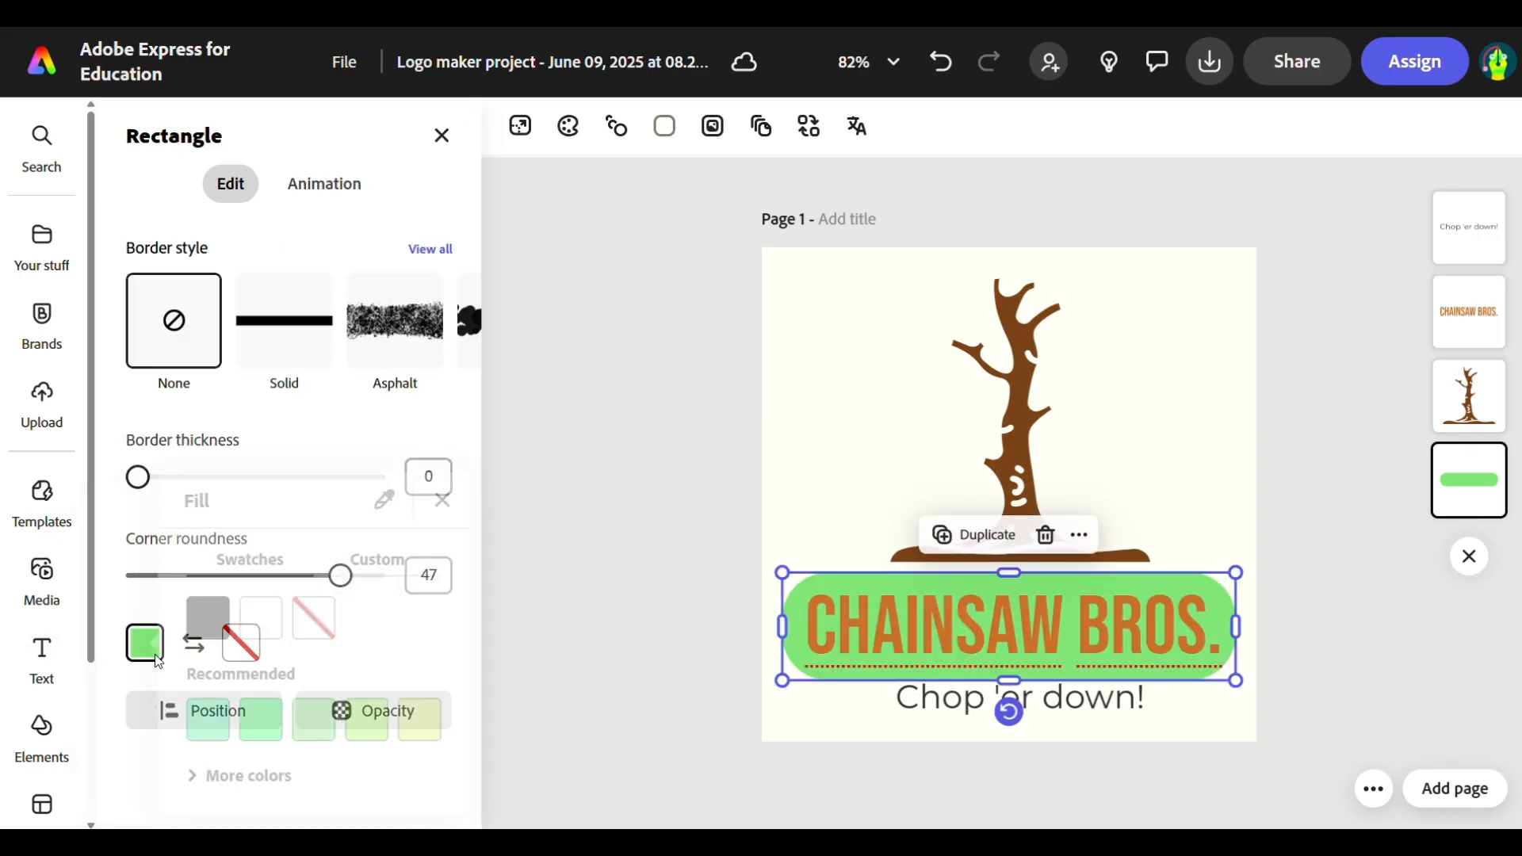
pyautogui.click(198, 775)
pyautogui.scroll(-5, 424, 781)
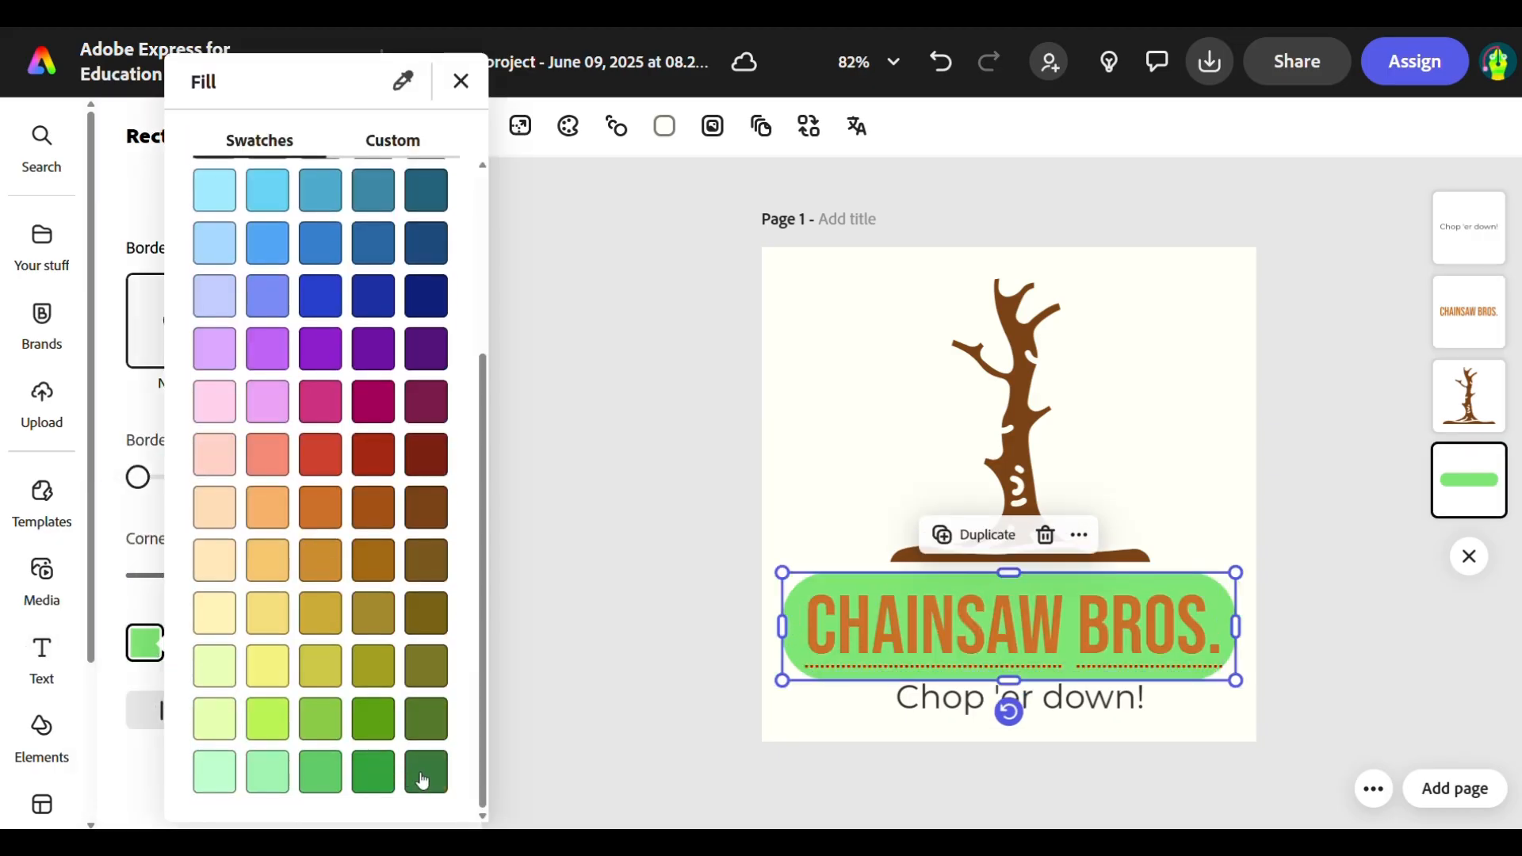
pyautogui.click(424, 781)
# Recolor the CHAINSAW BROS. text with a lighter orange.
pyautogui.doubleClick(825, 611)
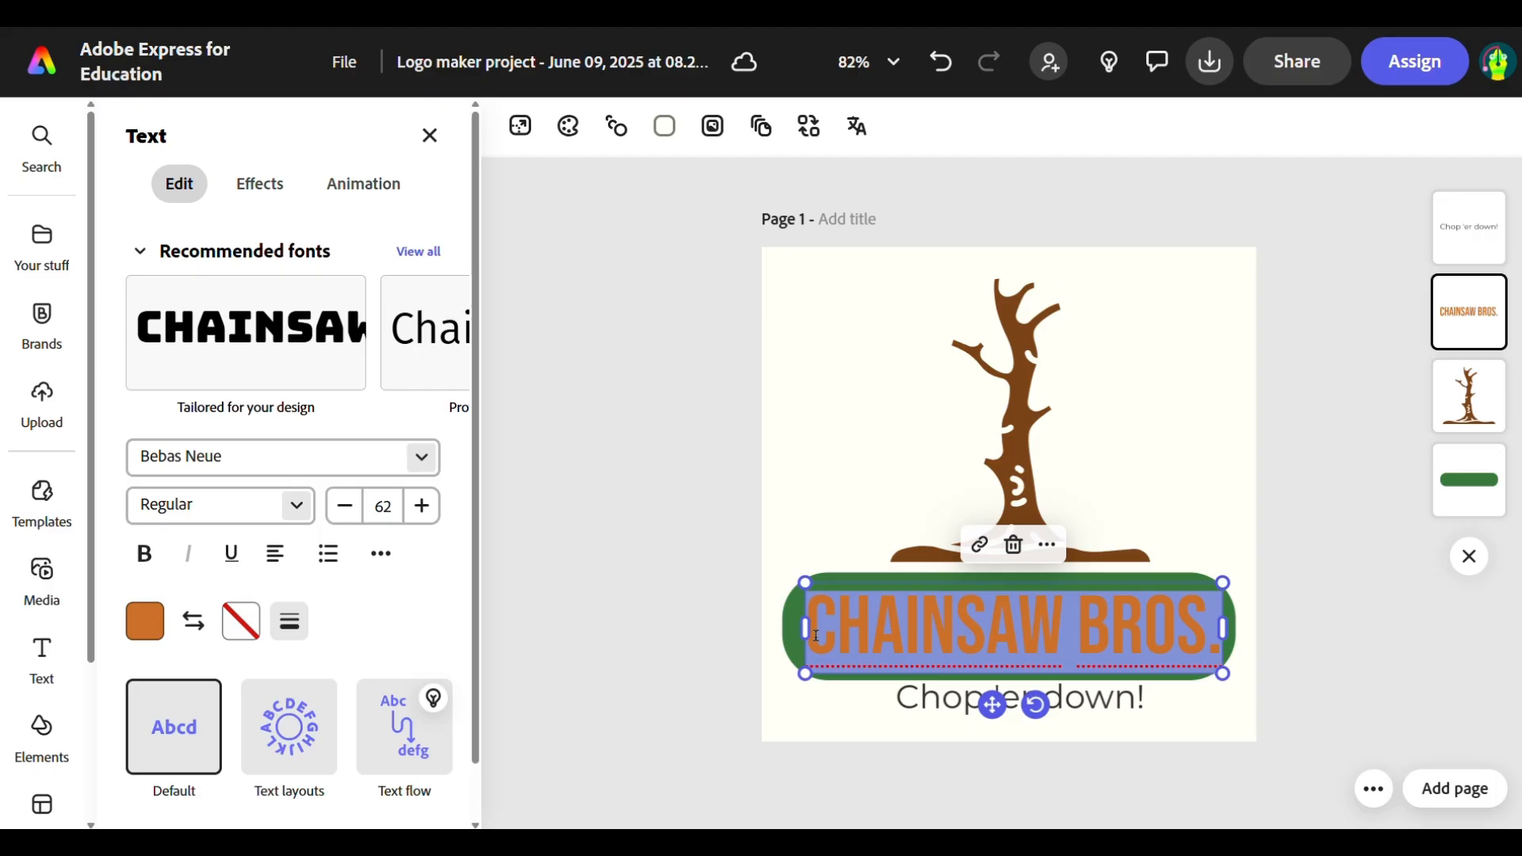
pyautogui.click(139, 639)
pyautogui.click(266, 697)
pyautogui.click(686, 353)
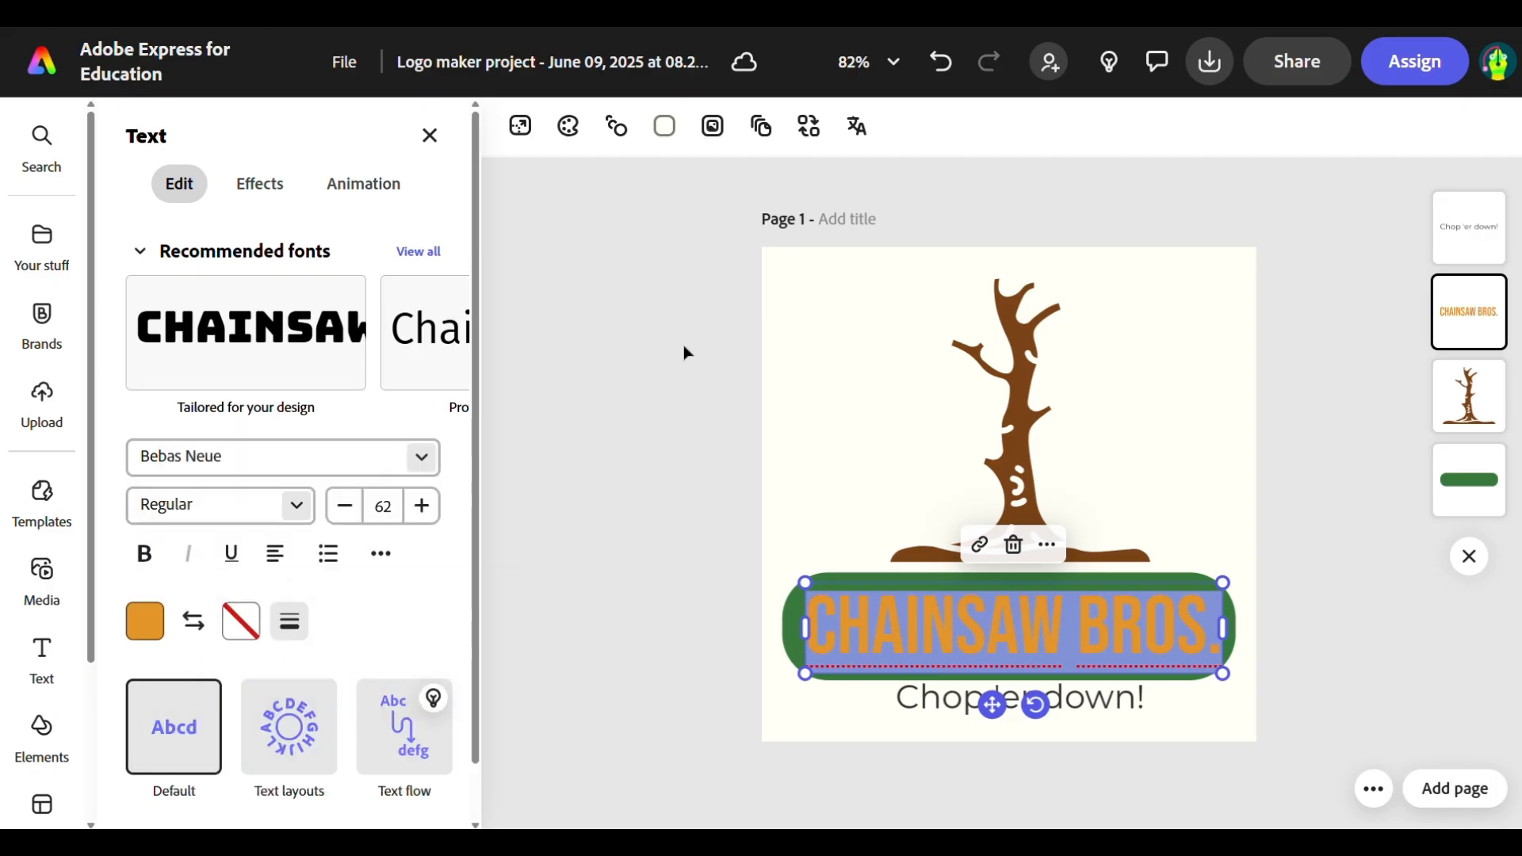
pyautogui.click(686, 352)
# Fill the slogan "Chop 'er down!" with the same dark green as the banner.
pyautogui.doubleClick(1000, 701)
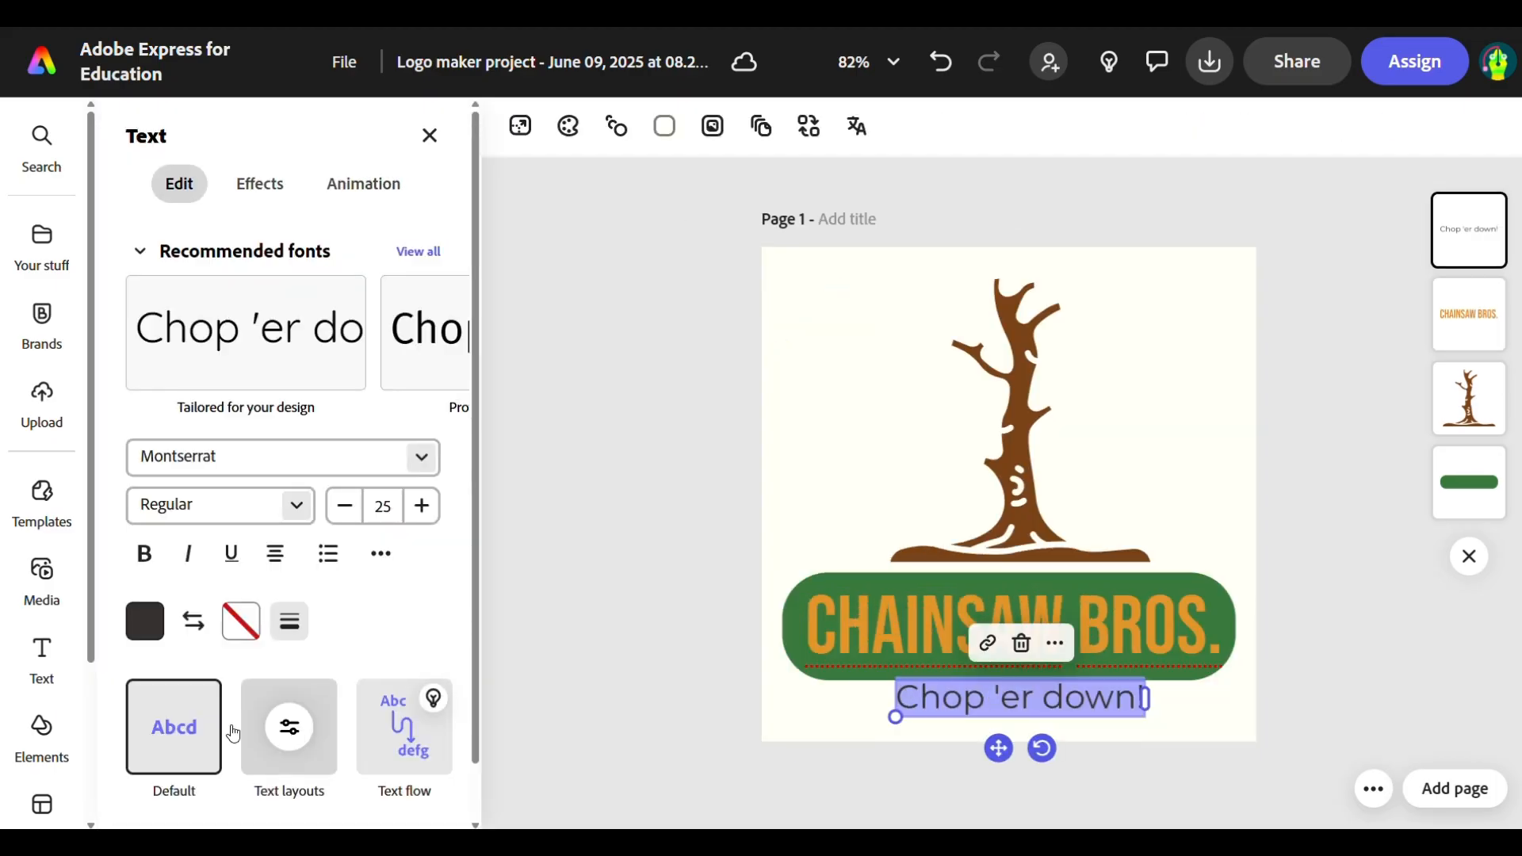
pyautogui.click(144, 621)
pyautogui.click(201, 748)
pyautogui.scroll(-3, 376, 753)
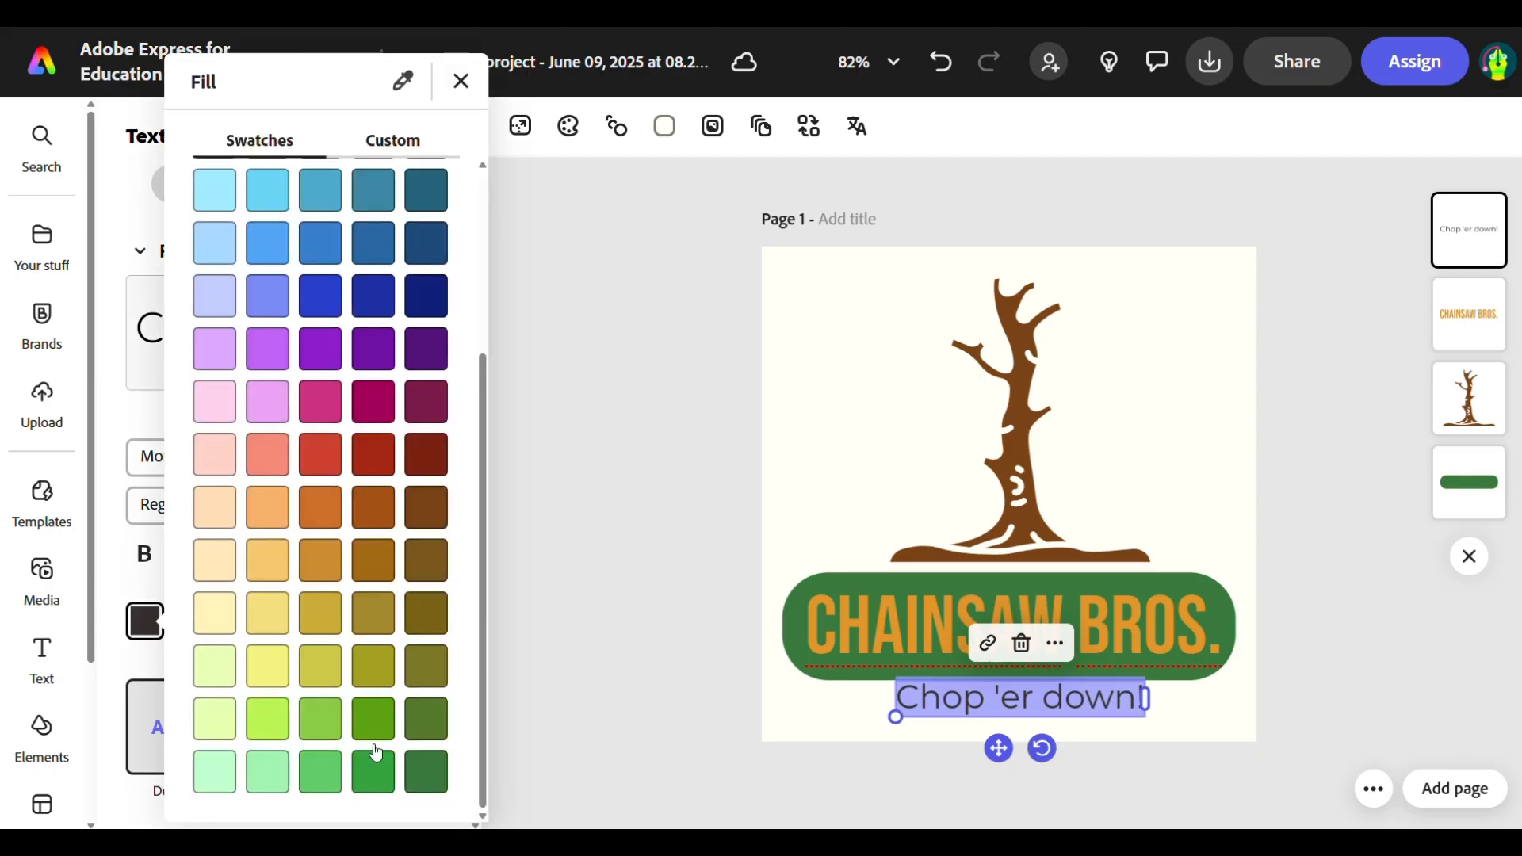
pyautogui.click(428, 773)
pyautogui.click(639, 558)
# Set the slogan "Chop 'er down!" to the Bold weight of Montserrat.
pyautogui.doubleClick(1035, 709)
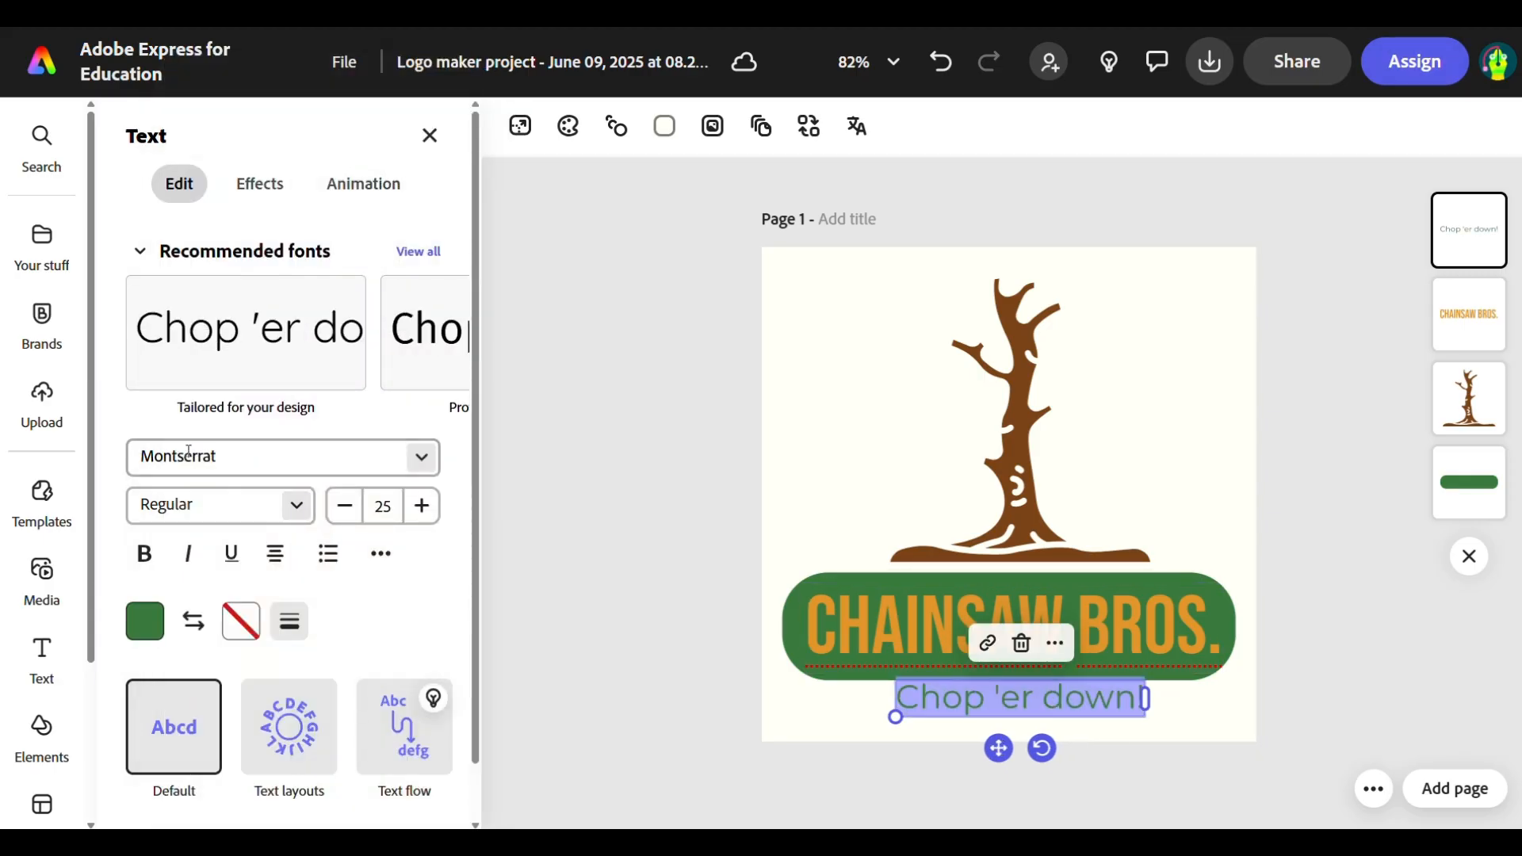
pyautogui.click(295, 505)
pyautogui.scroll(-3, 170, 357)
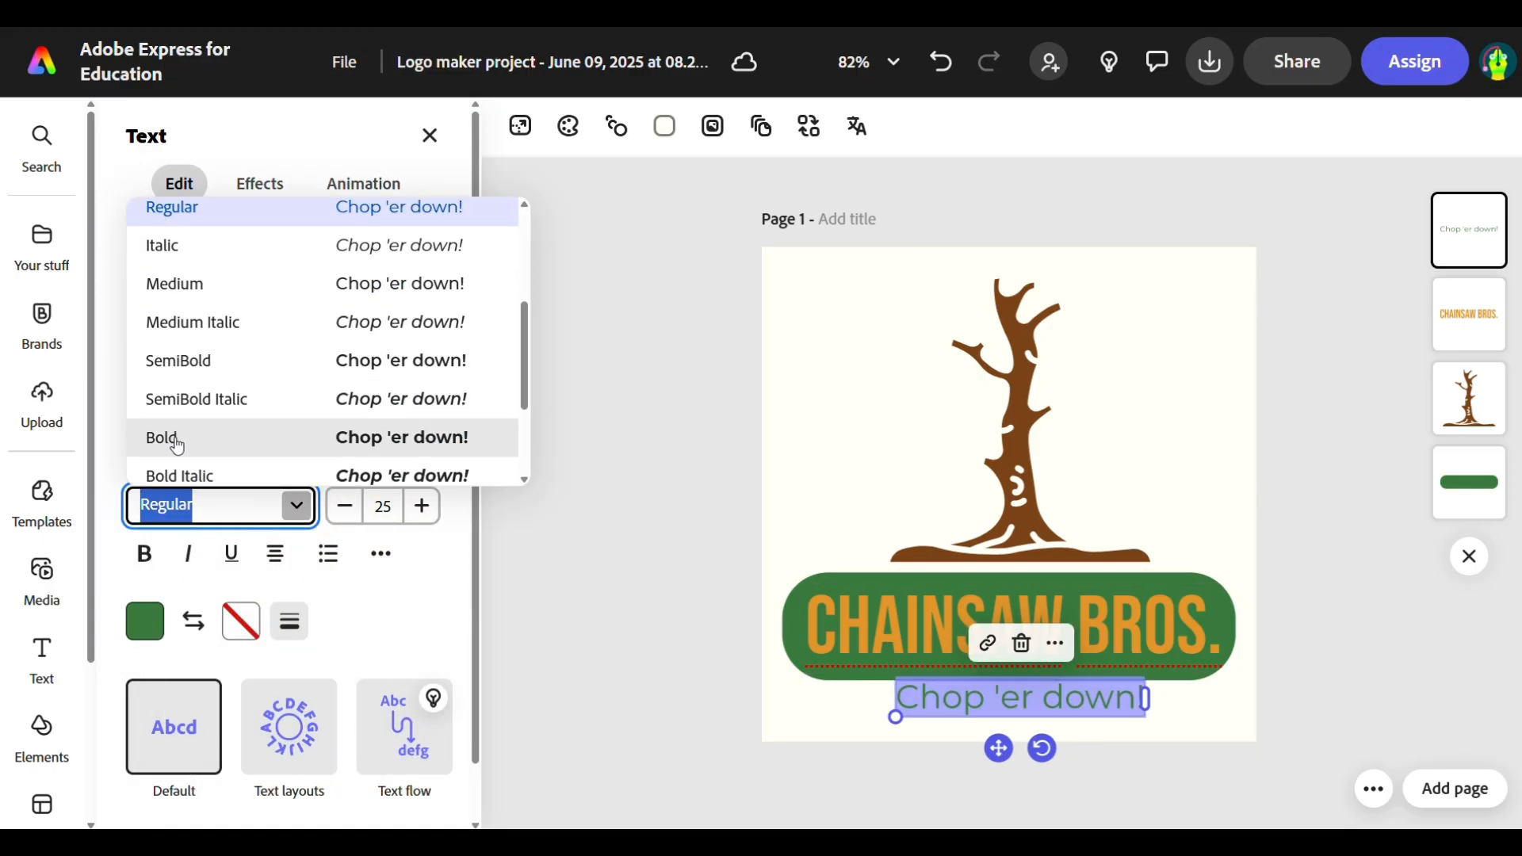
pyautogui.click(176, 438)
pyautogui.click(706, 357)
pyautogui.click(1366, 412)
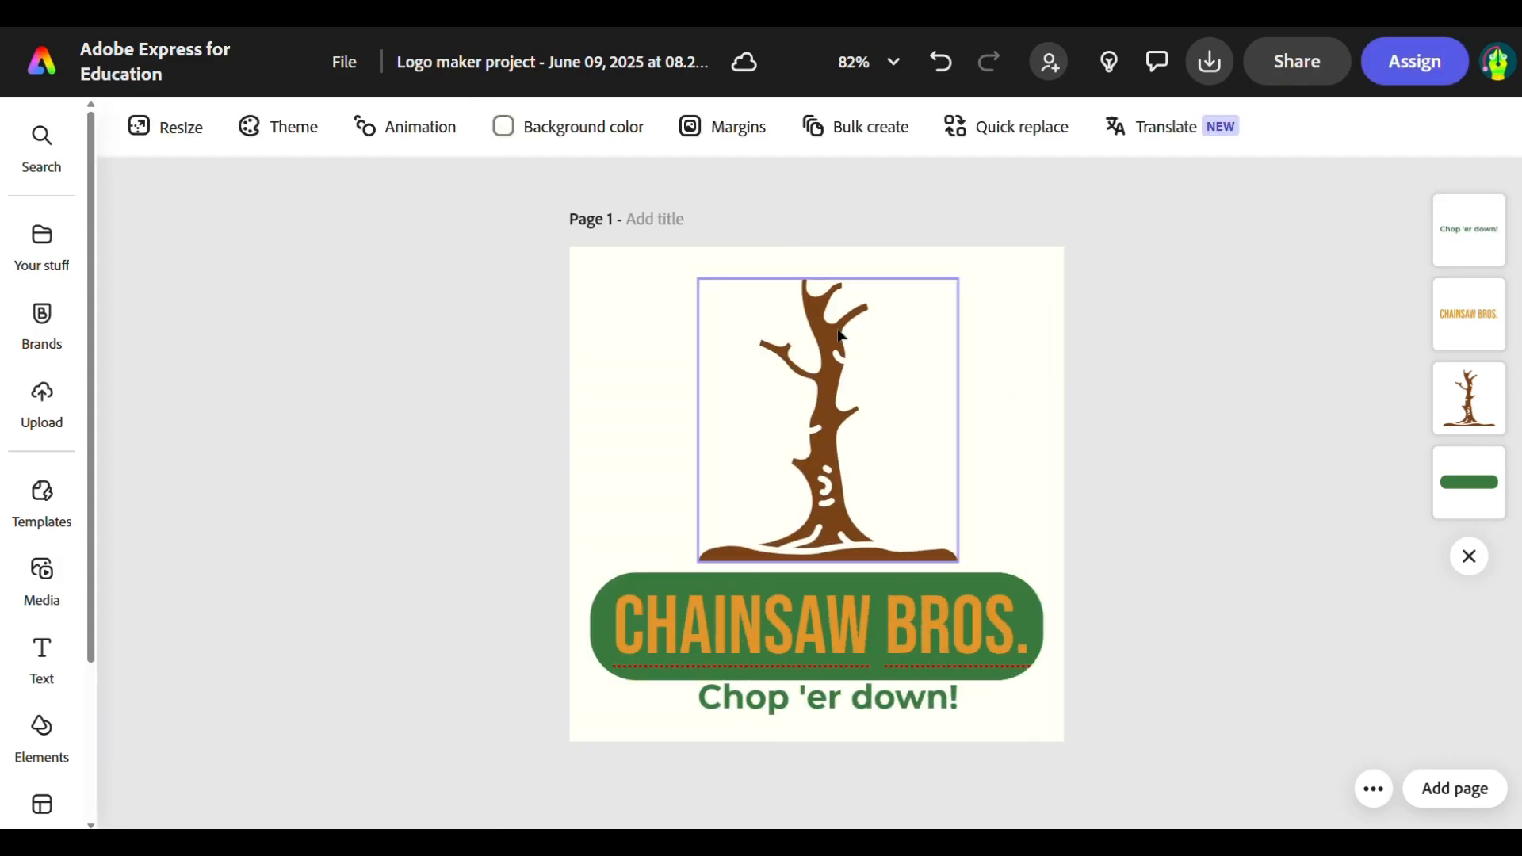
# Set the page background to the light orange #F6C76E, trying the darker neighbouring shade as well.
pyautogui.click(529, 138)
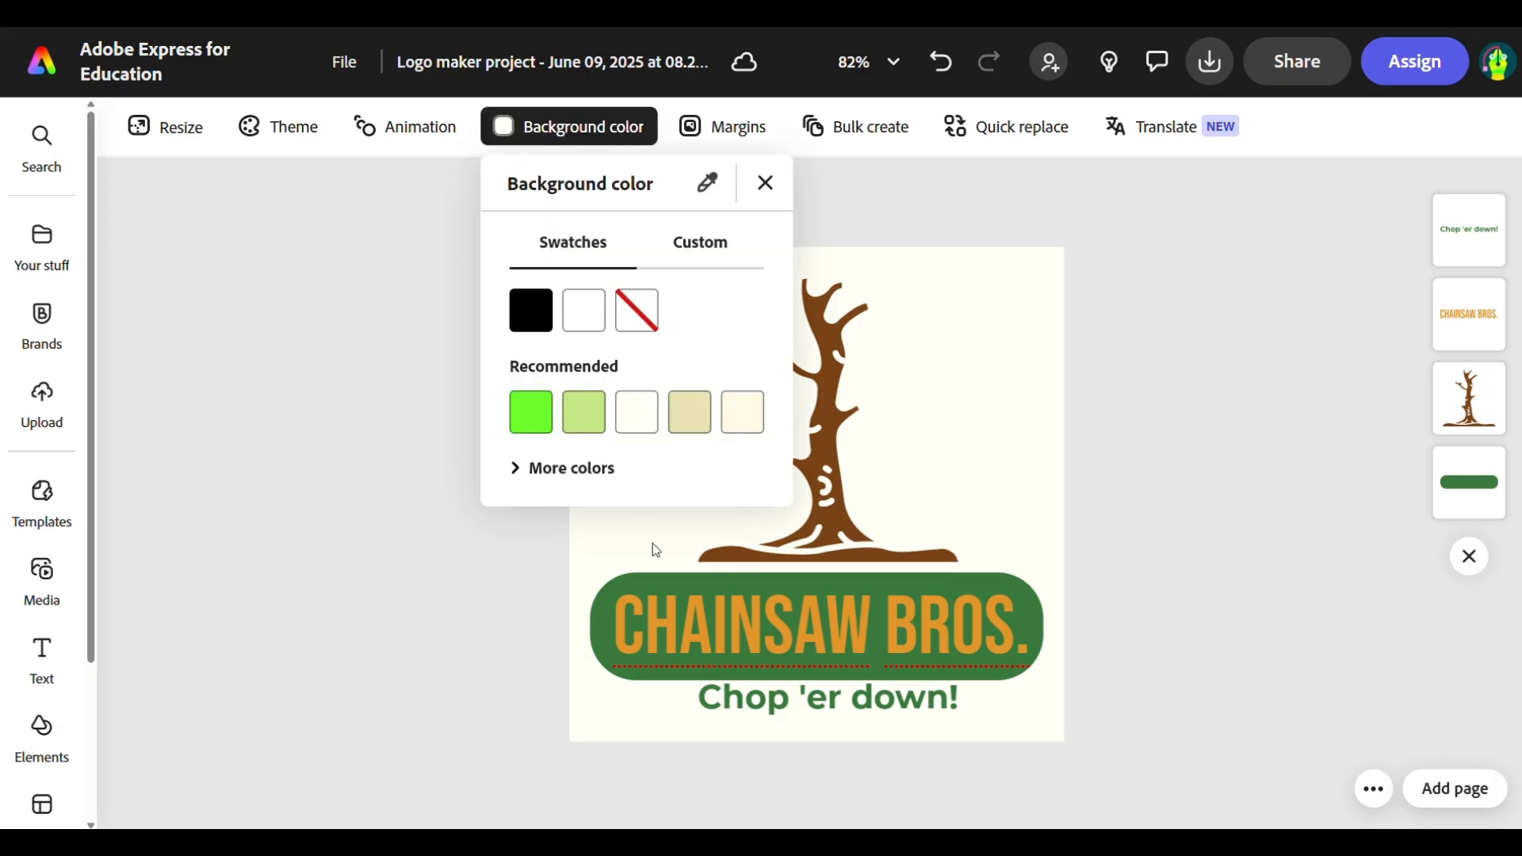
pyautogui.click(513, 470)
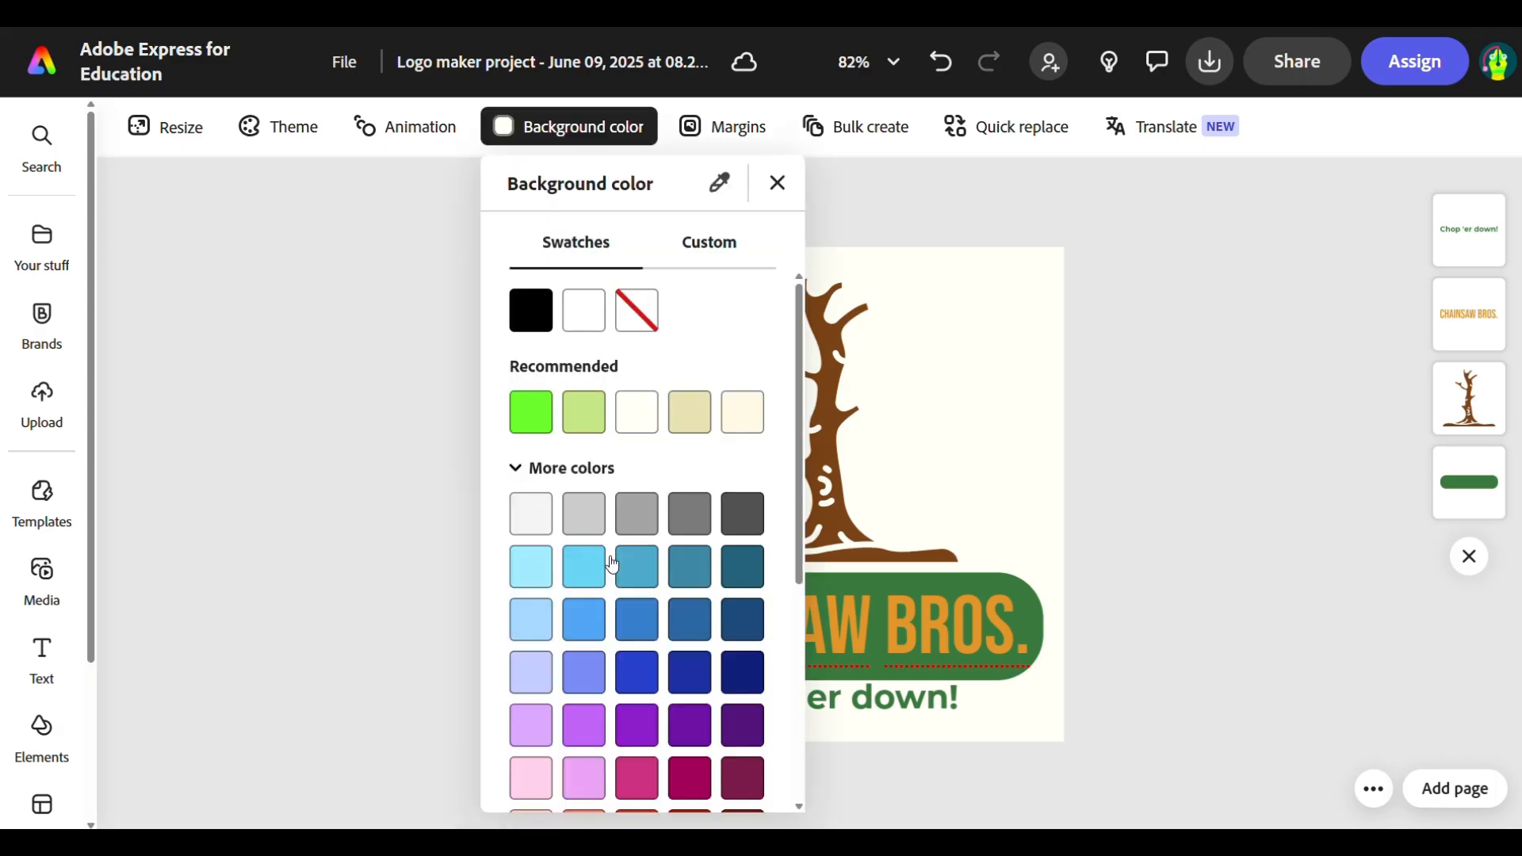
pyautogui.scroll(-5, 612, 564)
pyautogui.click(608, 557)
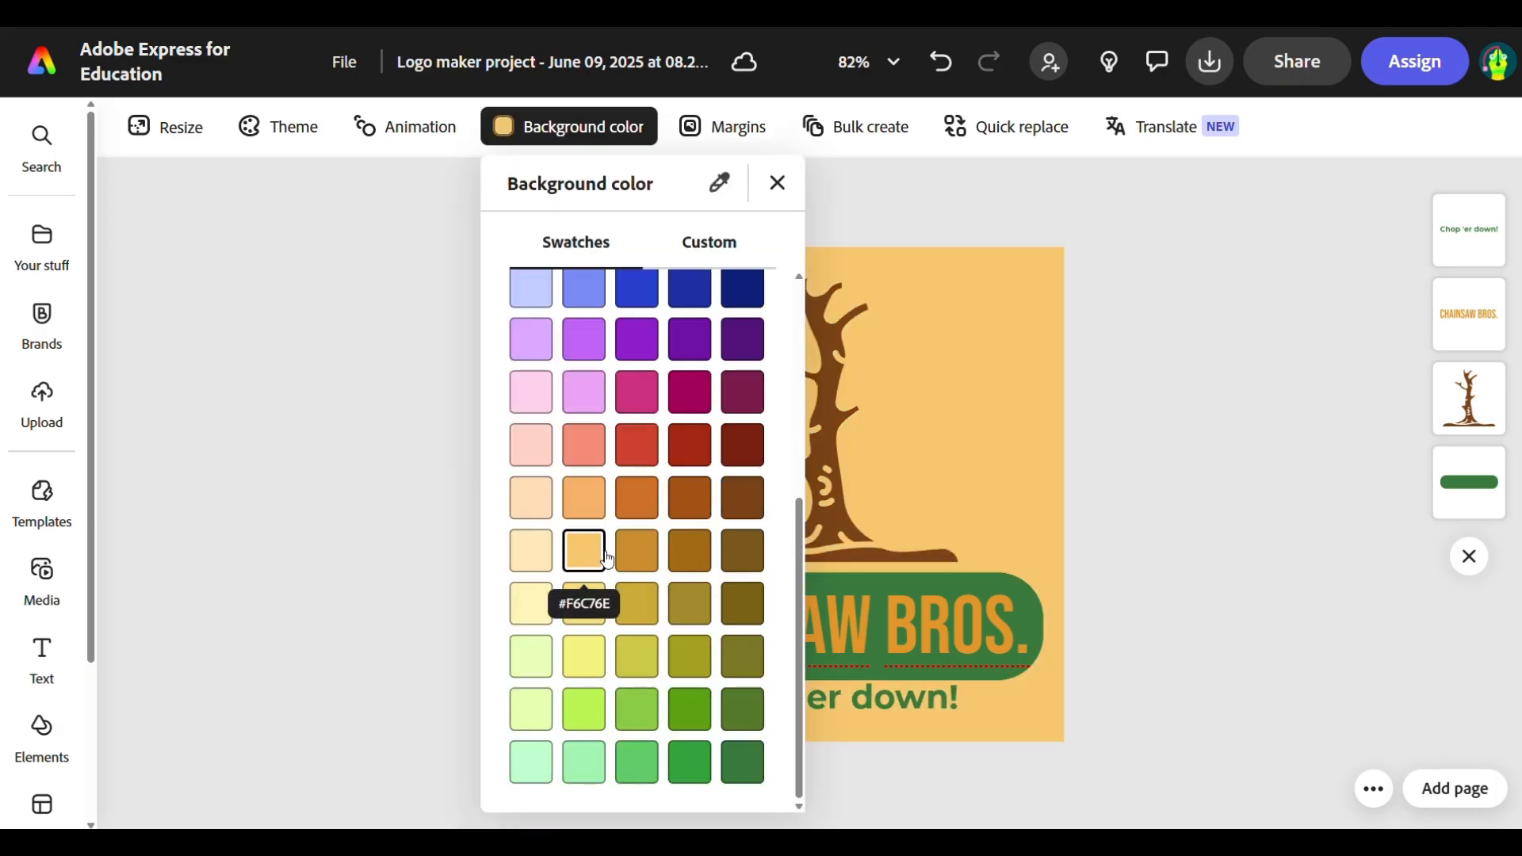
pyautogui.click(636, 551)
pyautogui.click(587, 560)
pyautogui.click(900, 645)
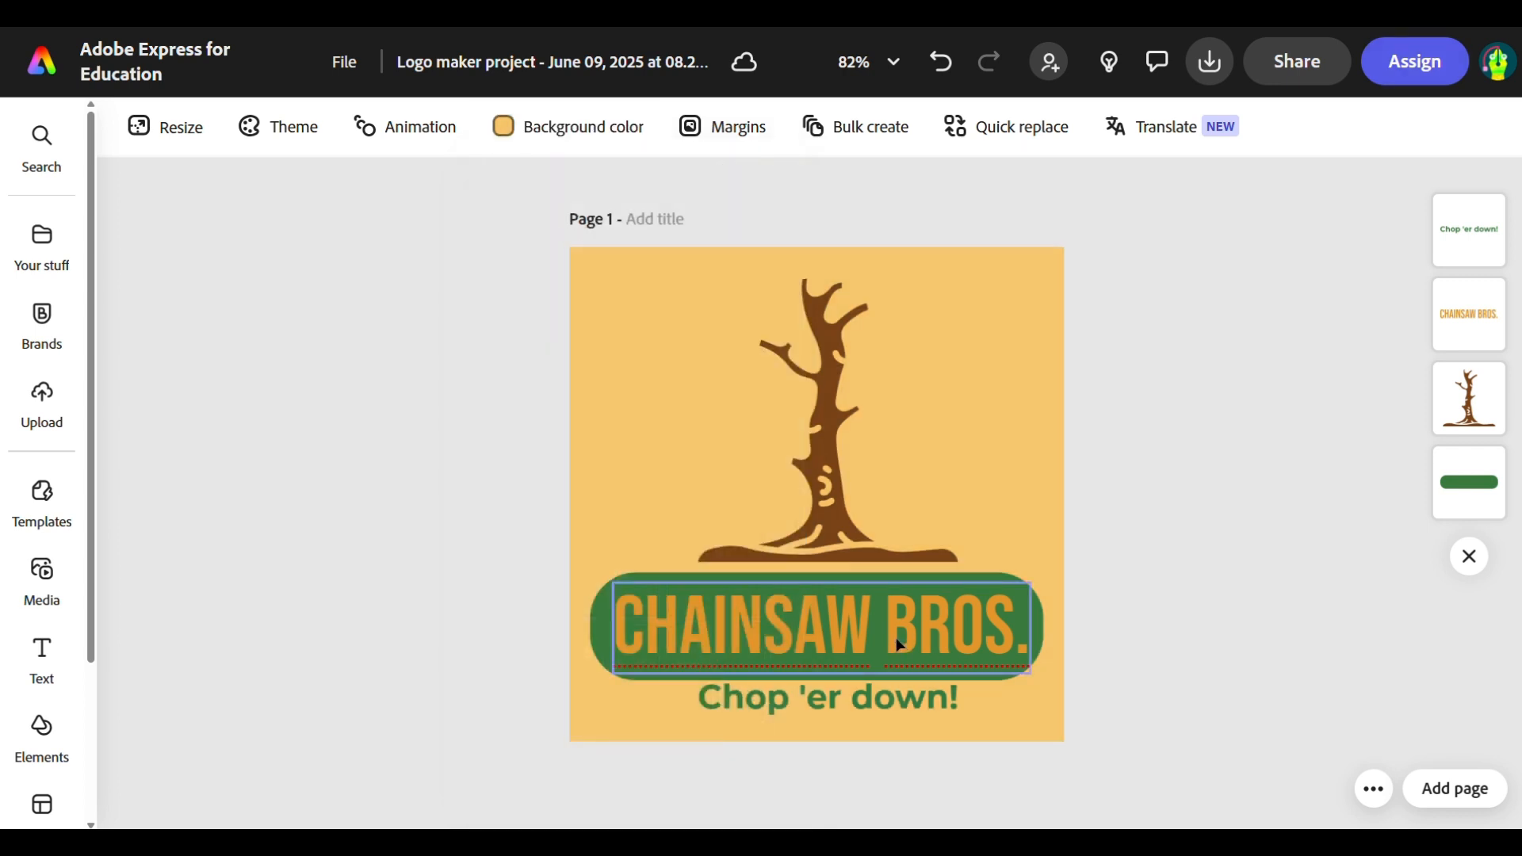
# Fill the CHAINSAW BROS. text with the recommended golden yellow.
pyautogui.doubleClick(900, 645)
pyautogui.click(153, 630)
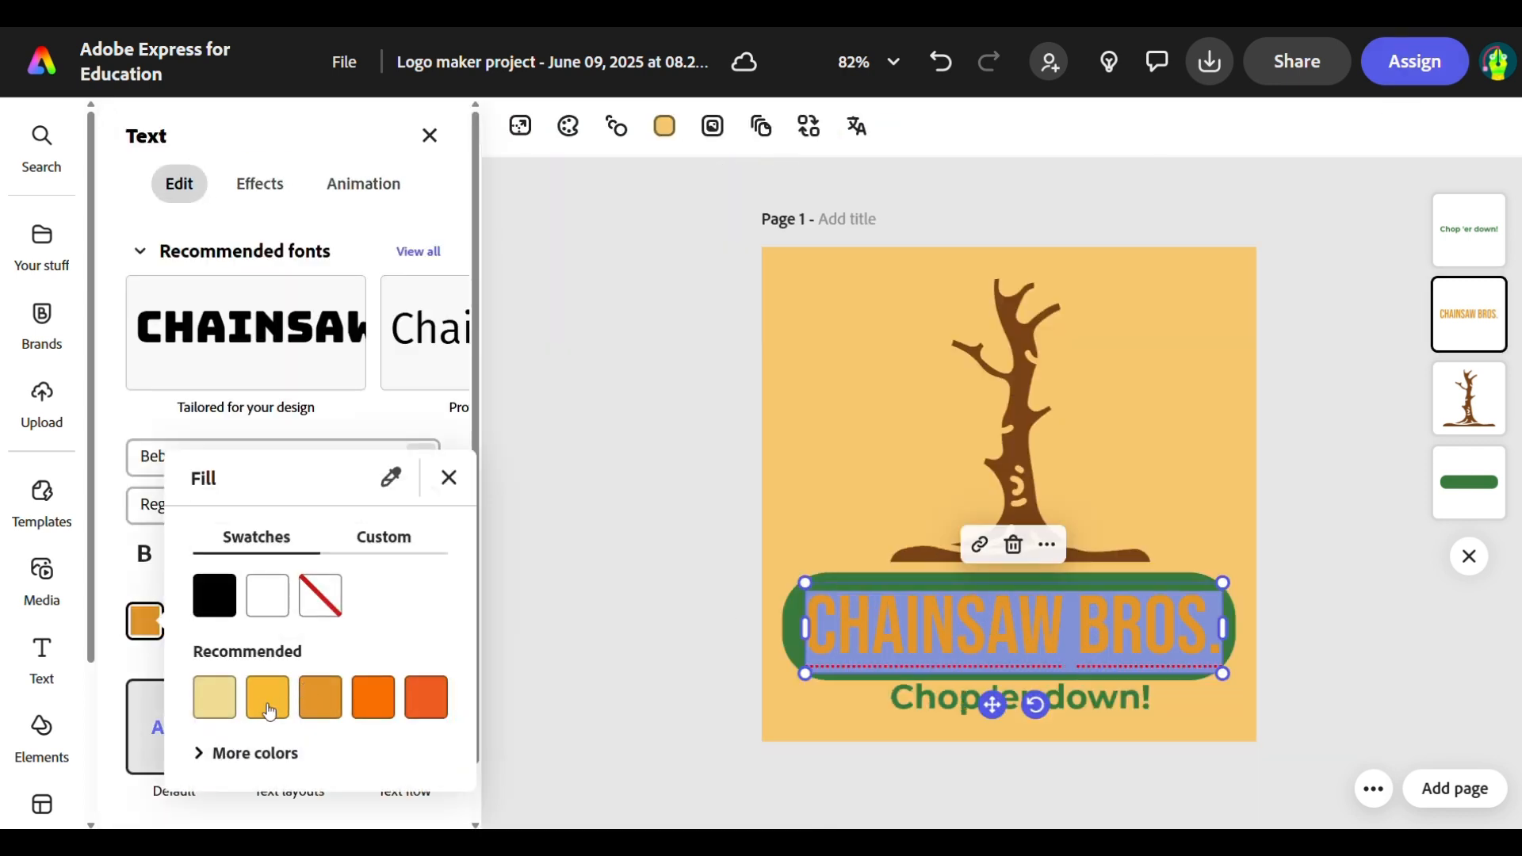
pyautogui.click(268, 697)
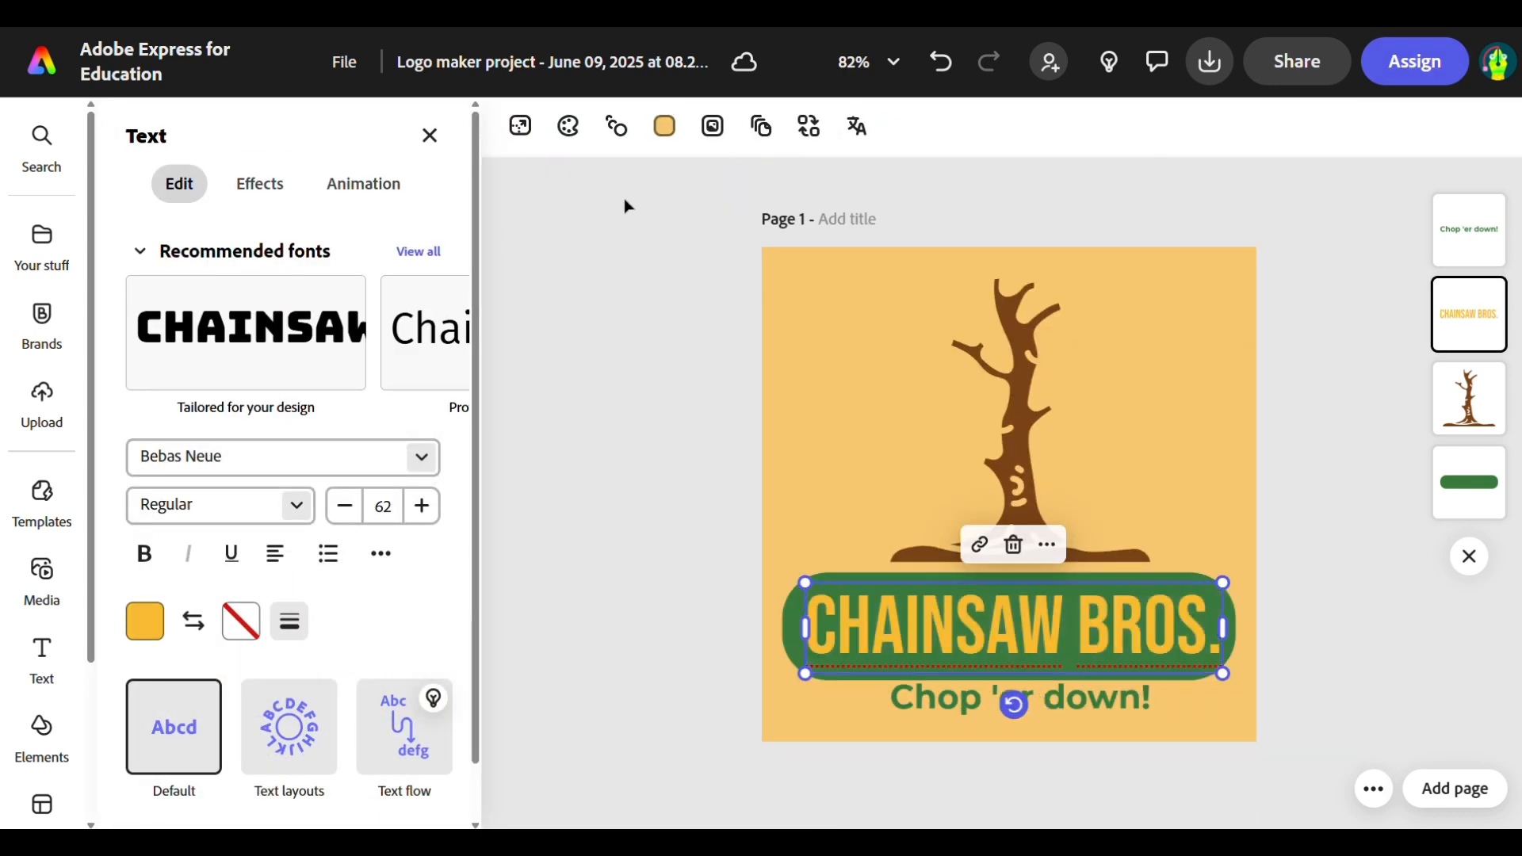
pyautogui.click(430, 136)
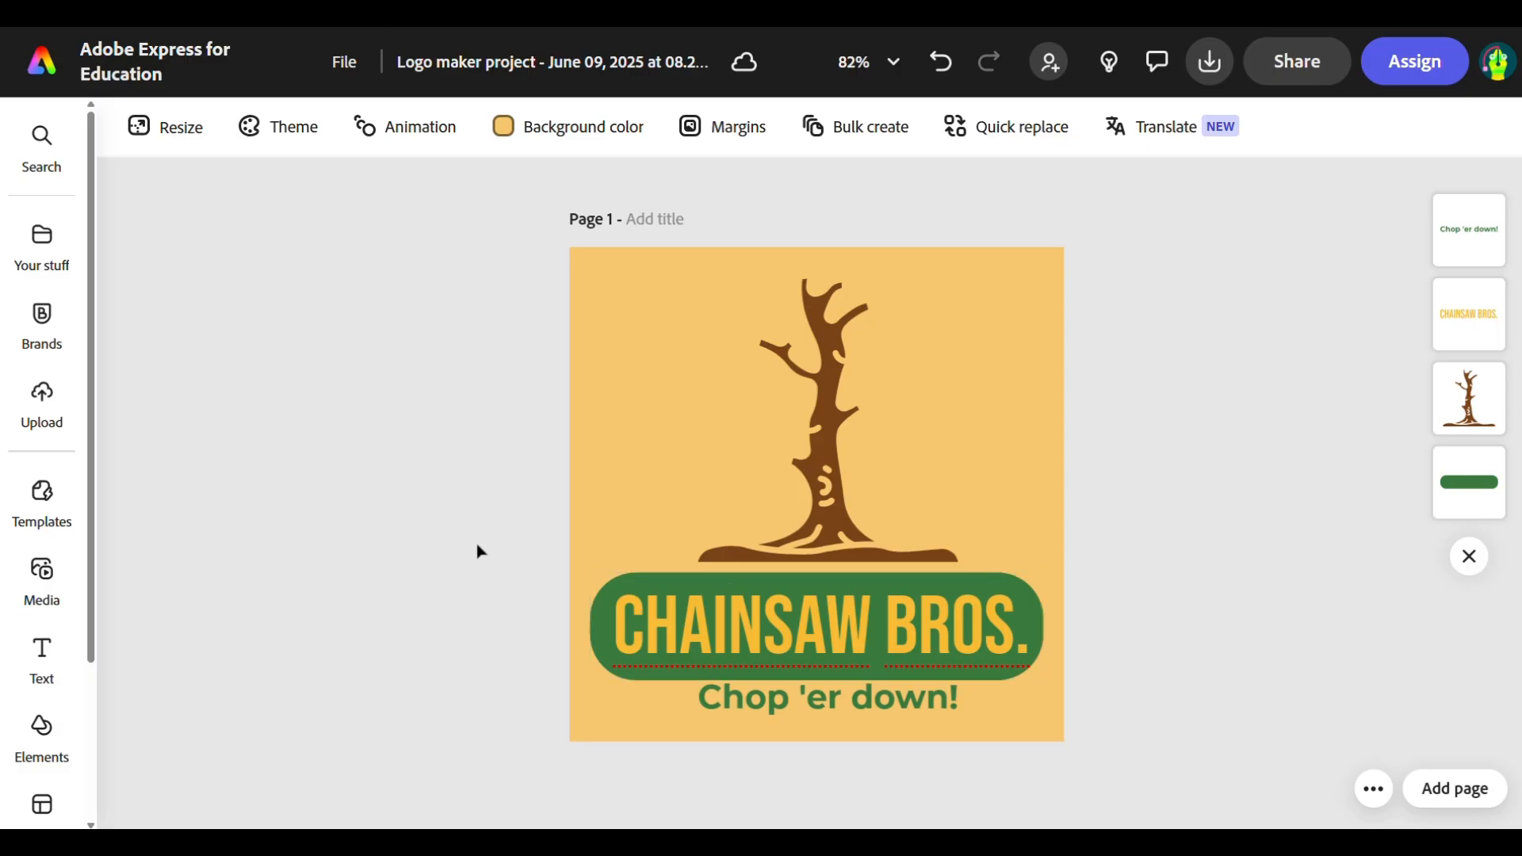
# Duplicate the finished logo page as a second page.
pyautogui.moveTo(1466, 789)
pyautogui.click(1374, 789)
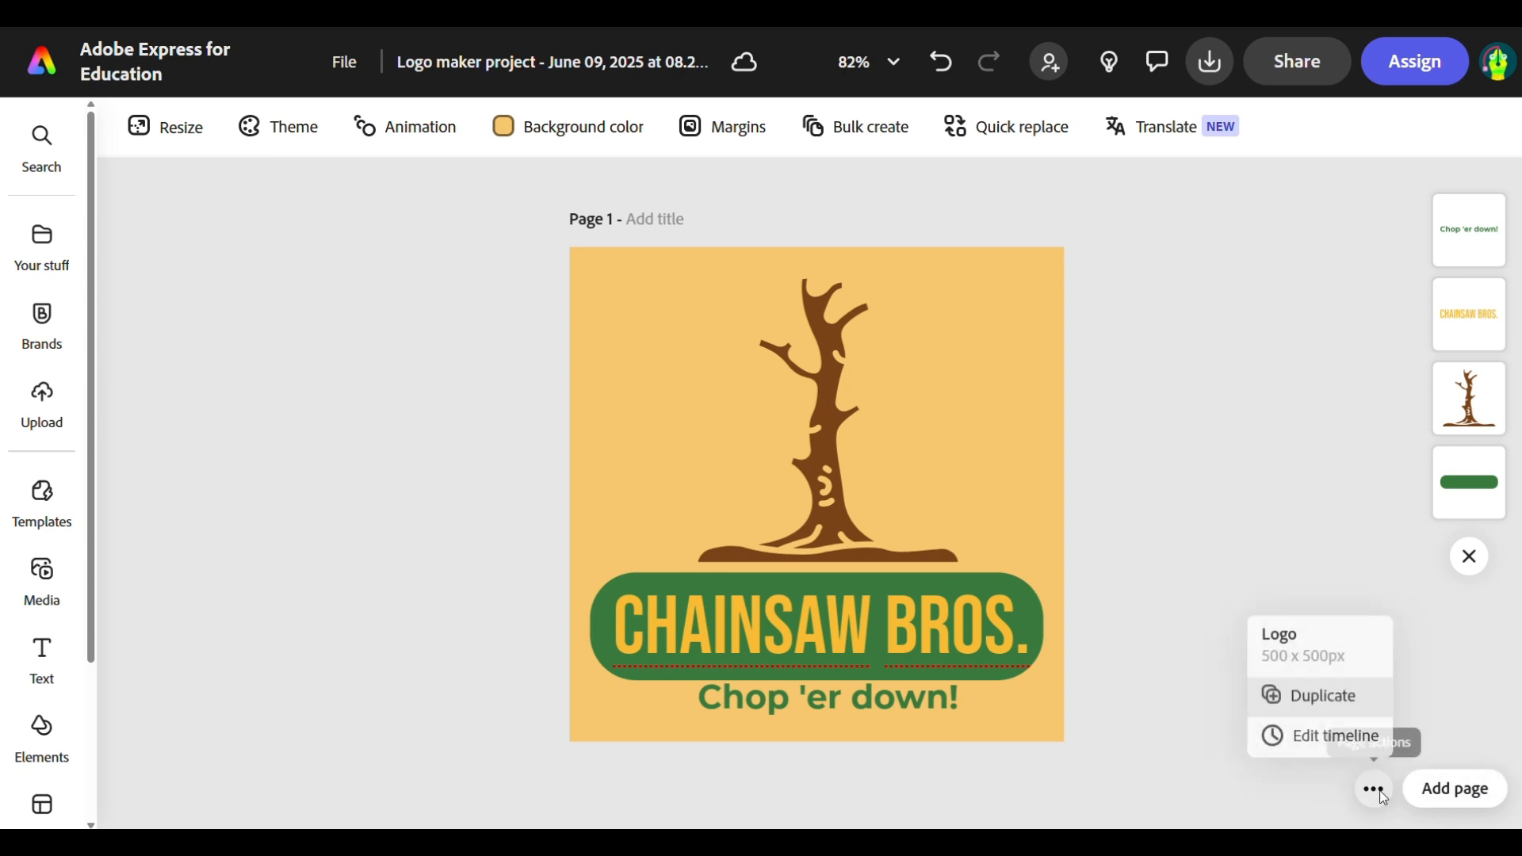
pyautogui.click(1318, 693)
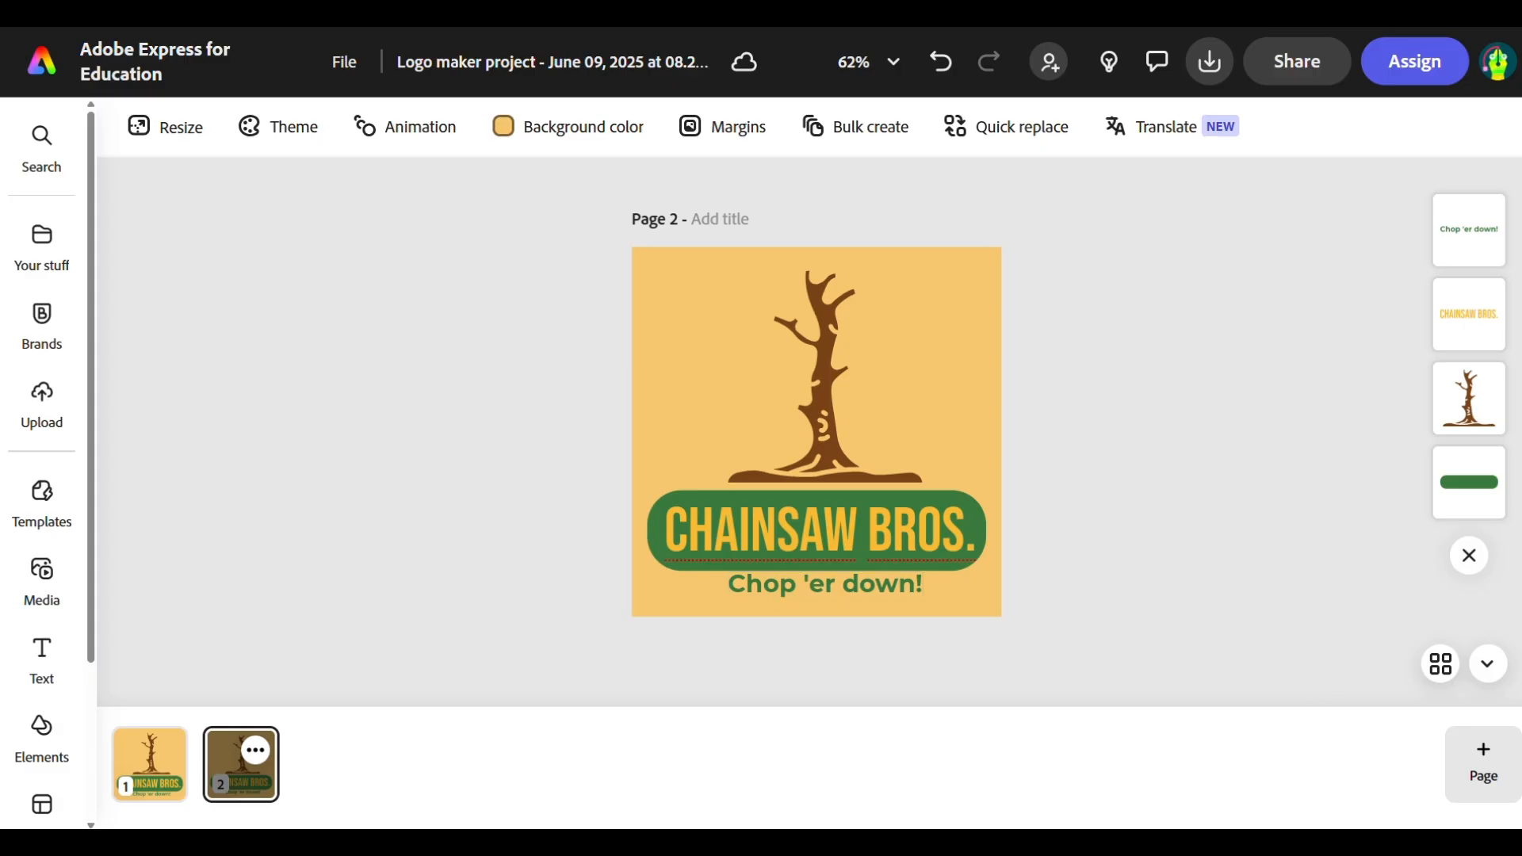
# Set page 2's background to transparent and compare it with the orange version on page 1.
pyautogui.click(590, 129)
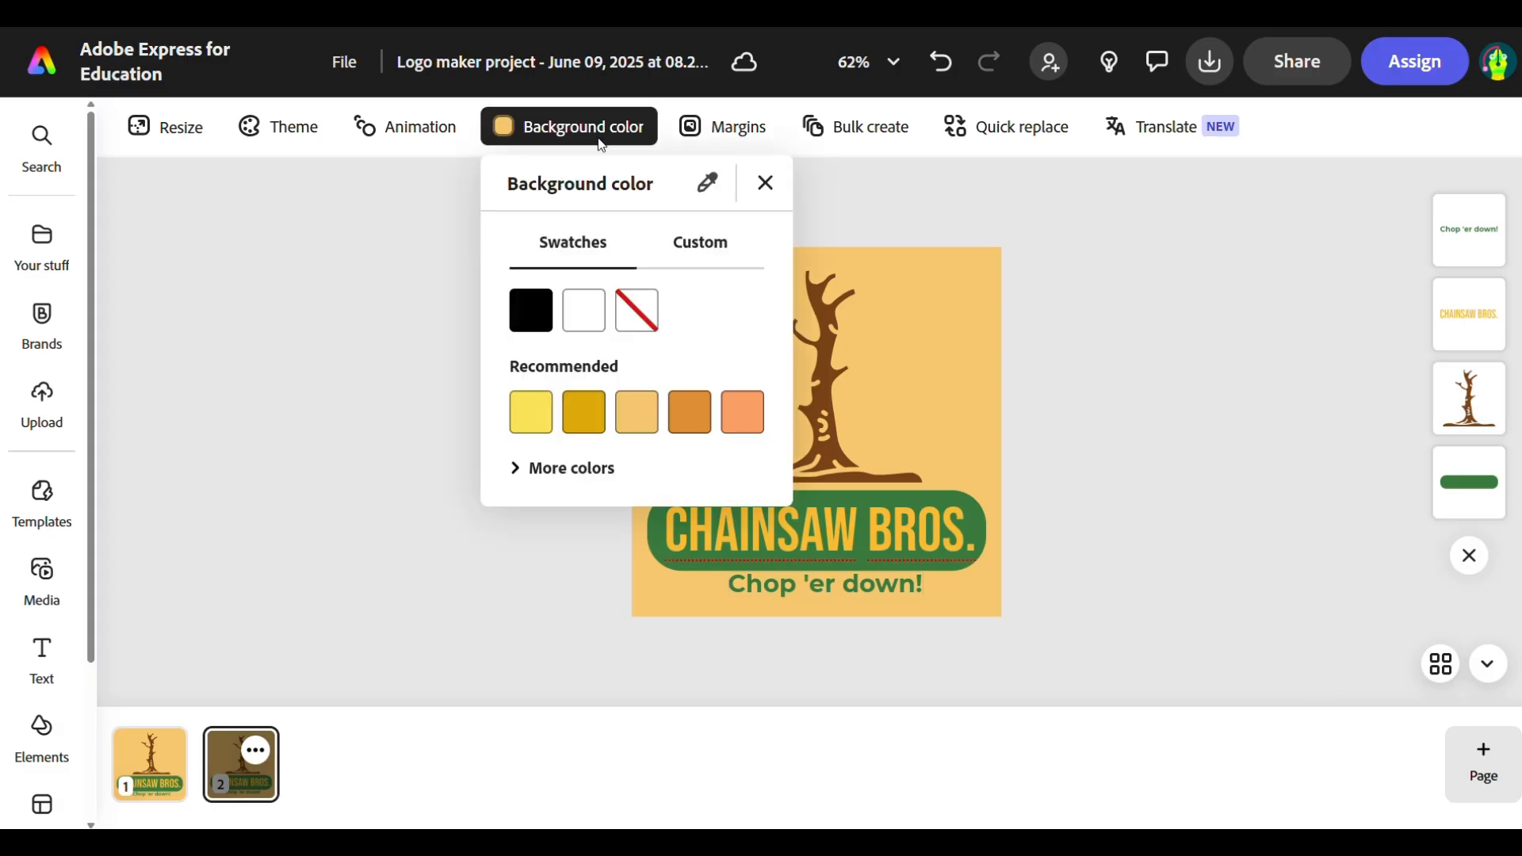
pyautogui.click(631, 321)
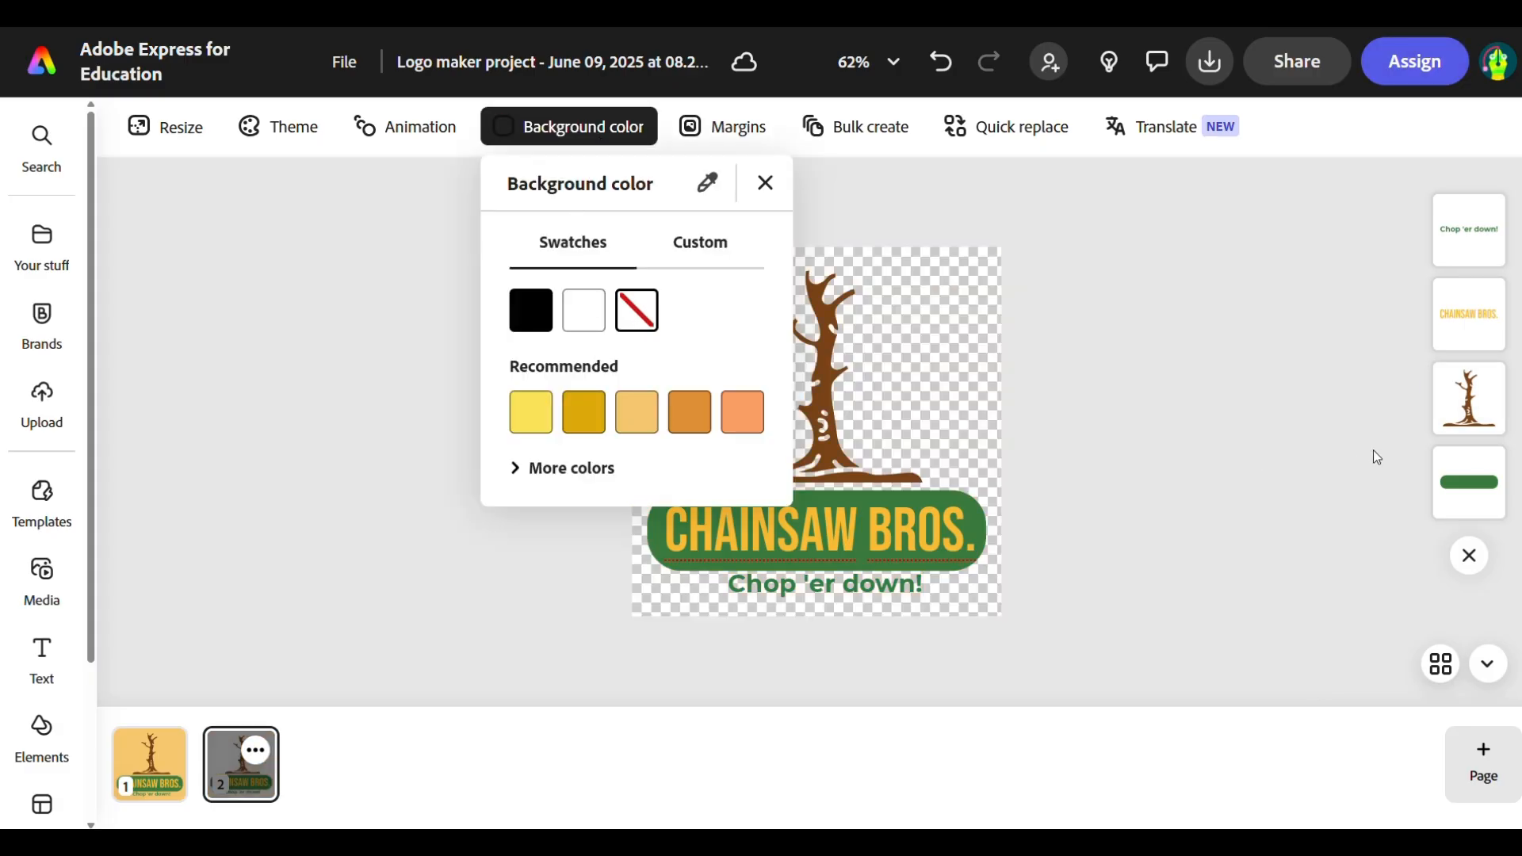
pyautogui.click(1300, 448)
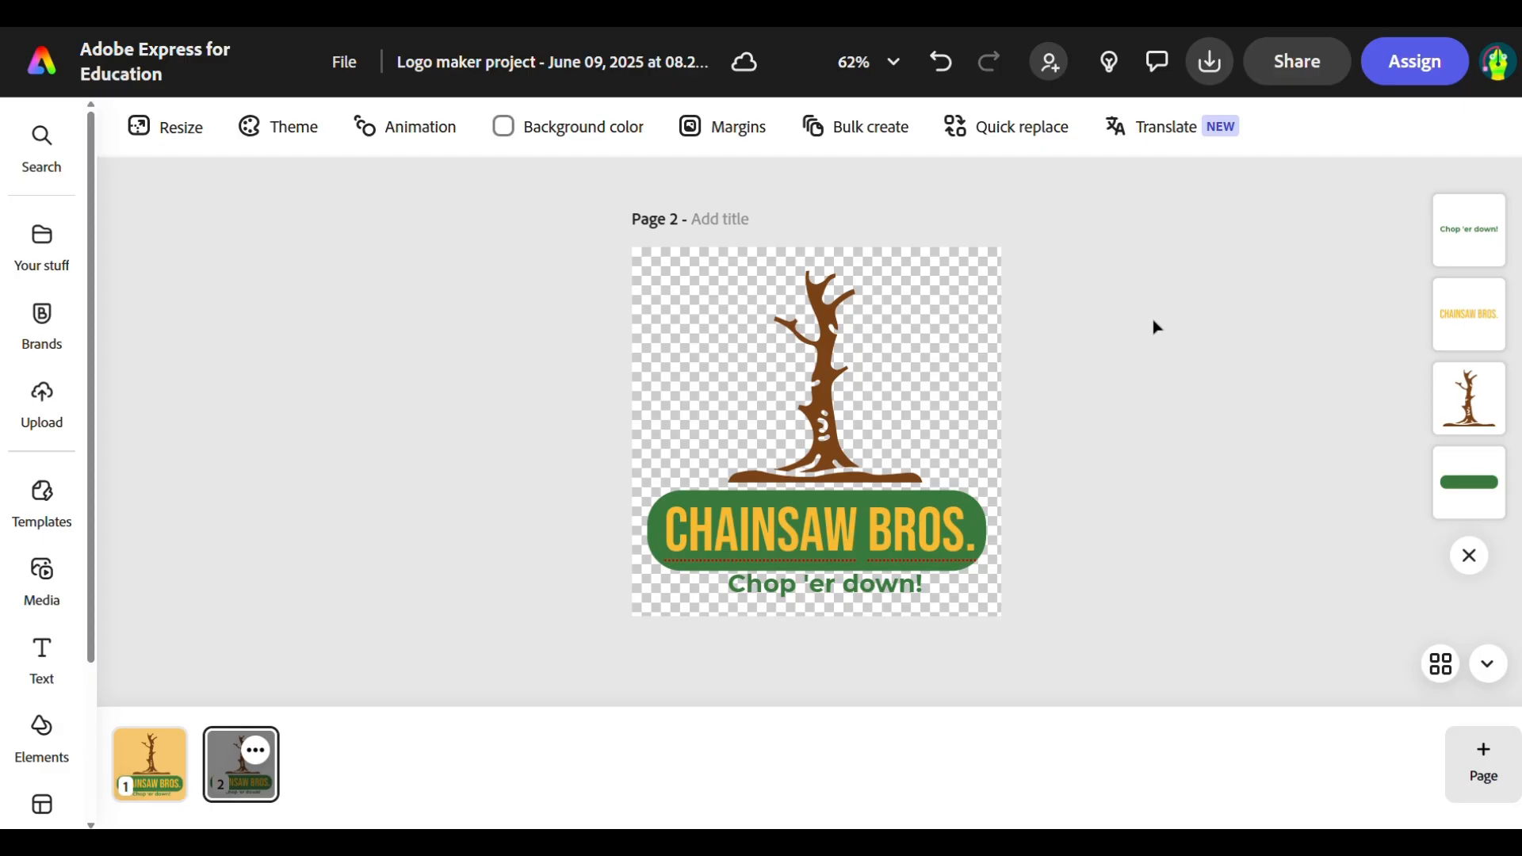
pyautogui.click(164, 750)
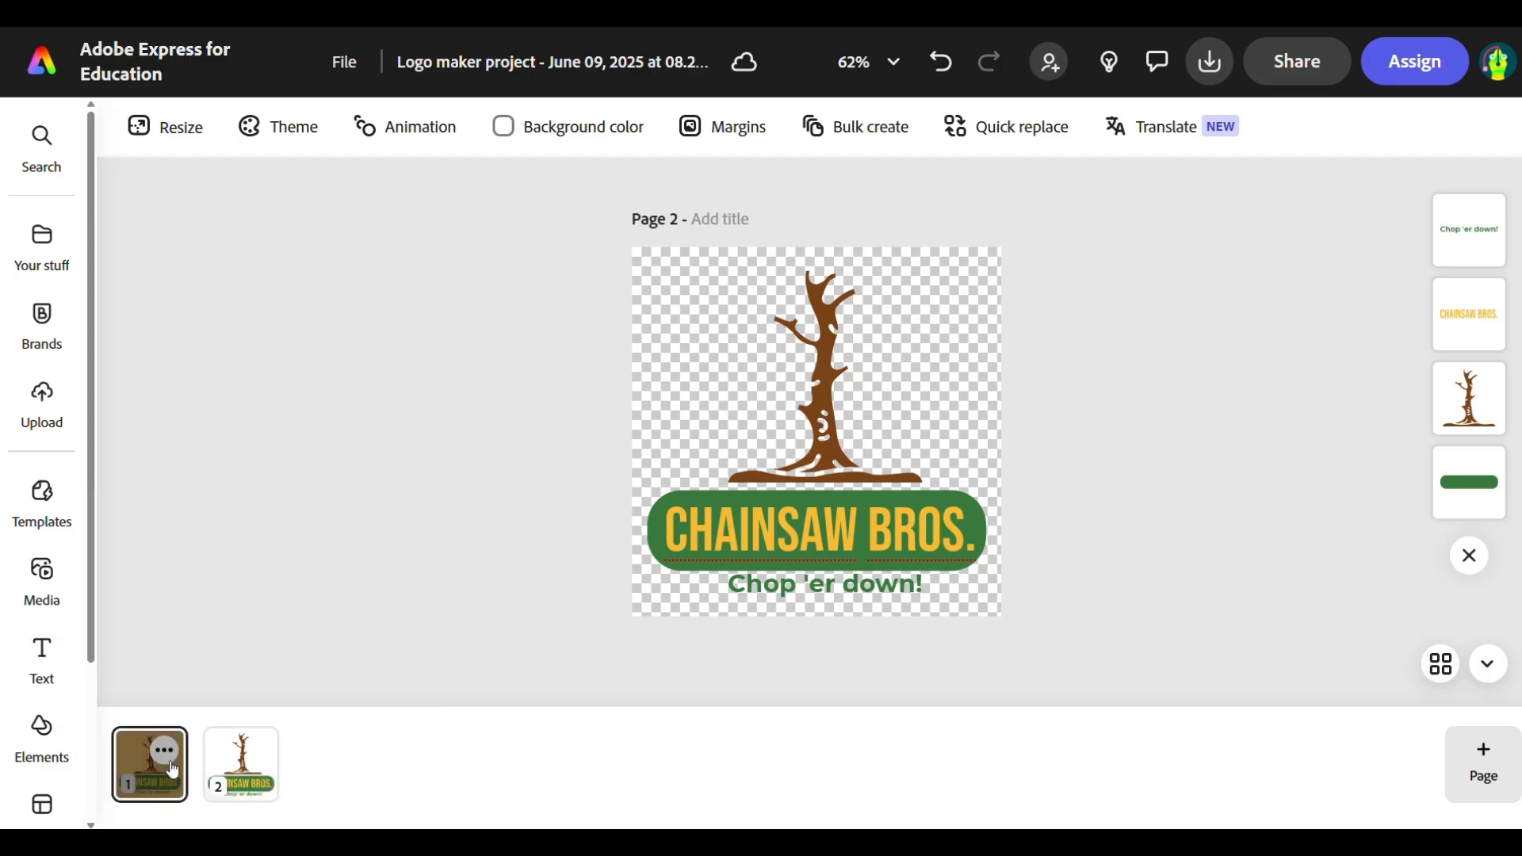
pyautogui.click(268, 752)
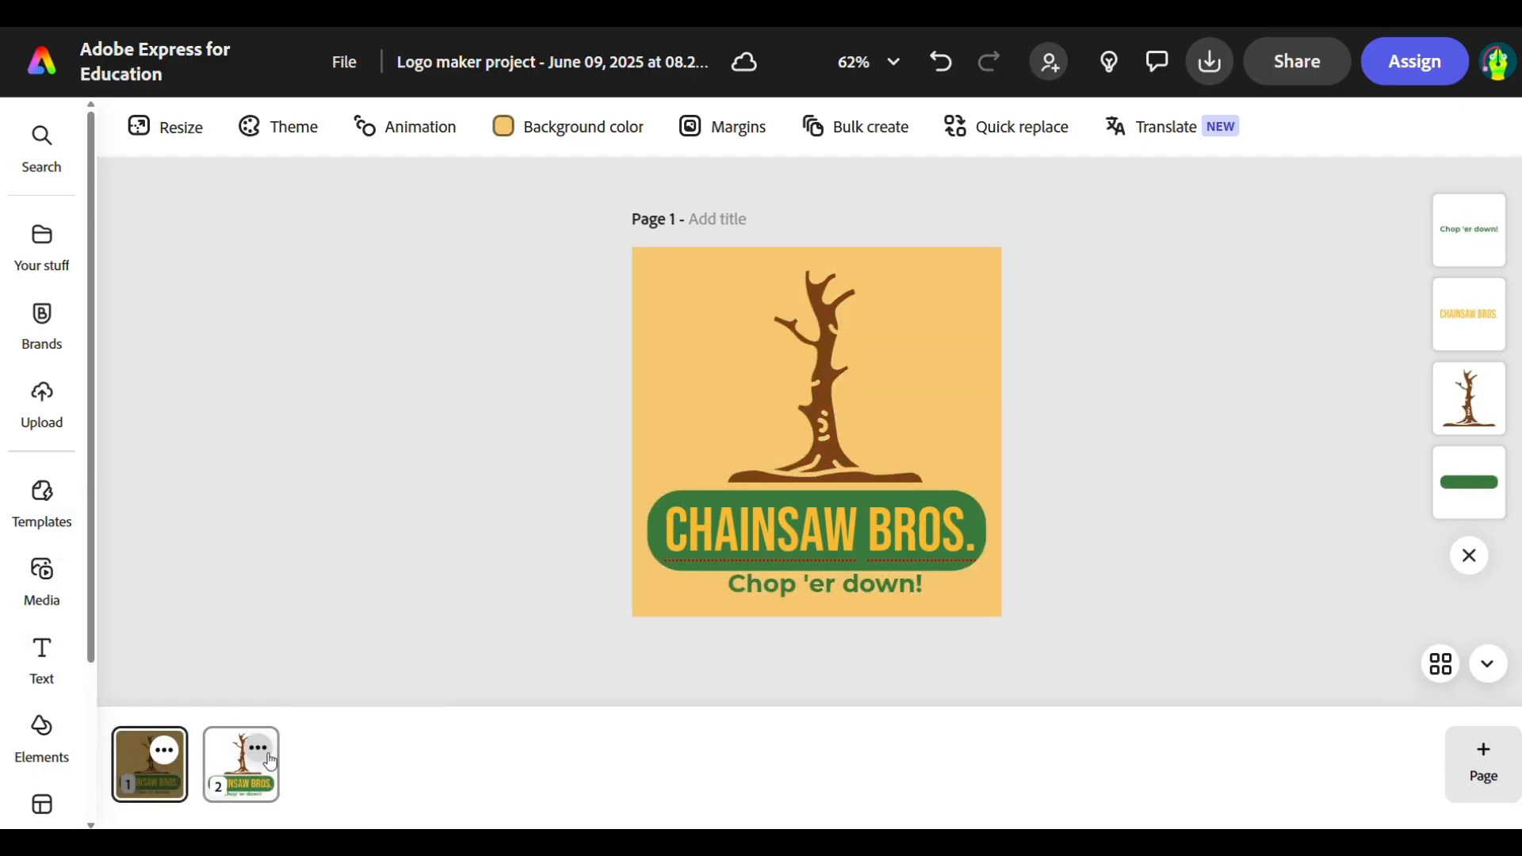
pyautogui.click(268, 753)
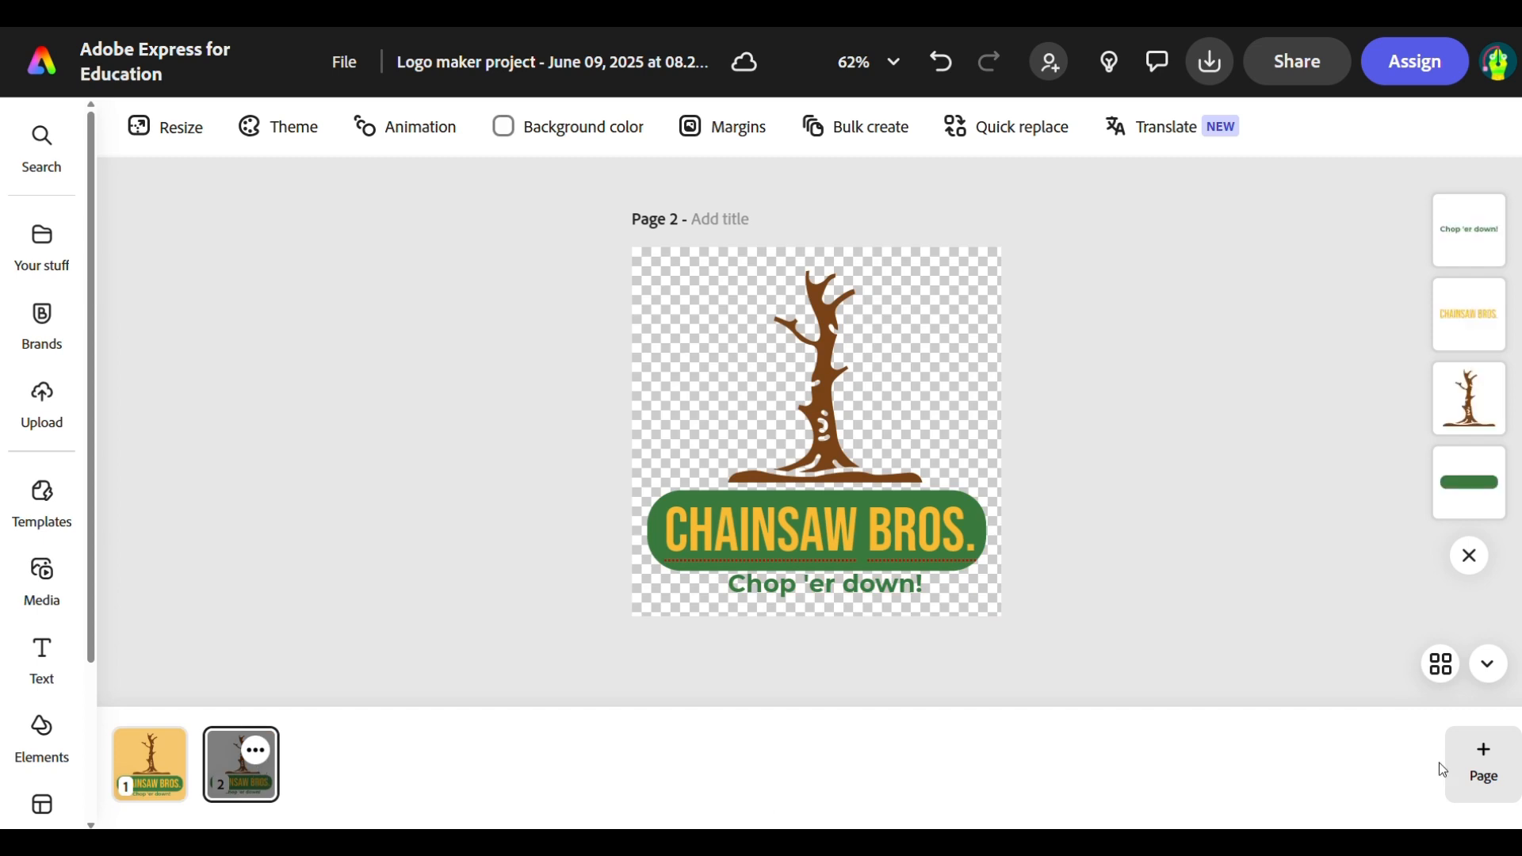
# Download all pages of the logo project in the Transparent PNG format.
pyautogui.click(1212, 64)
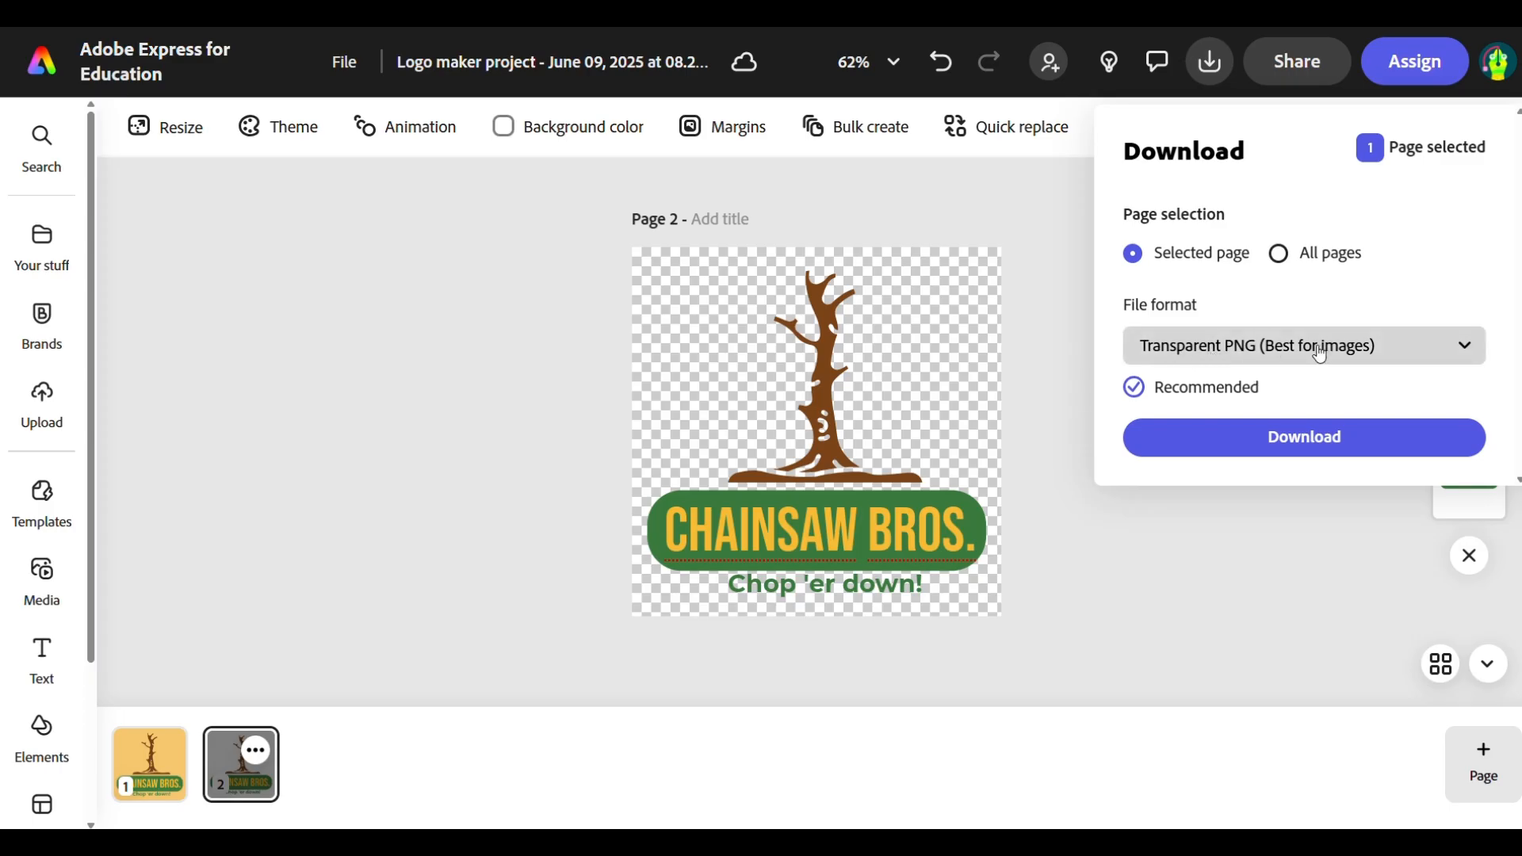
pyautogui.click(1449, 357)
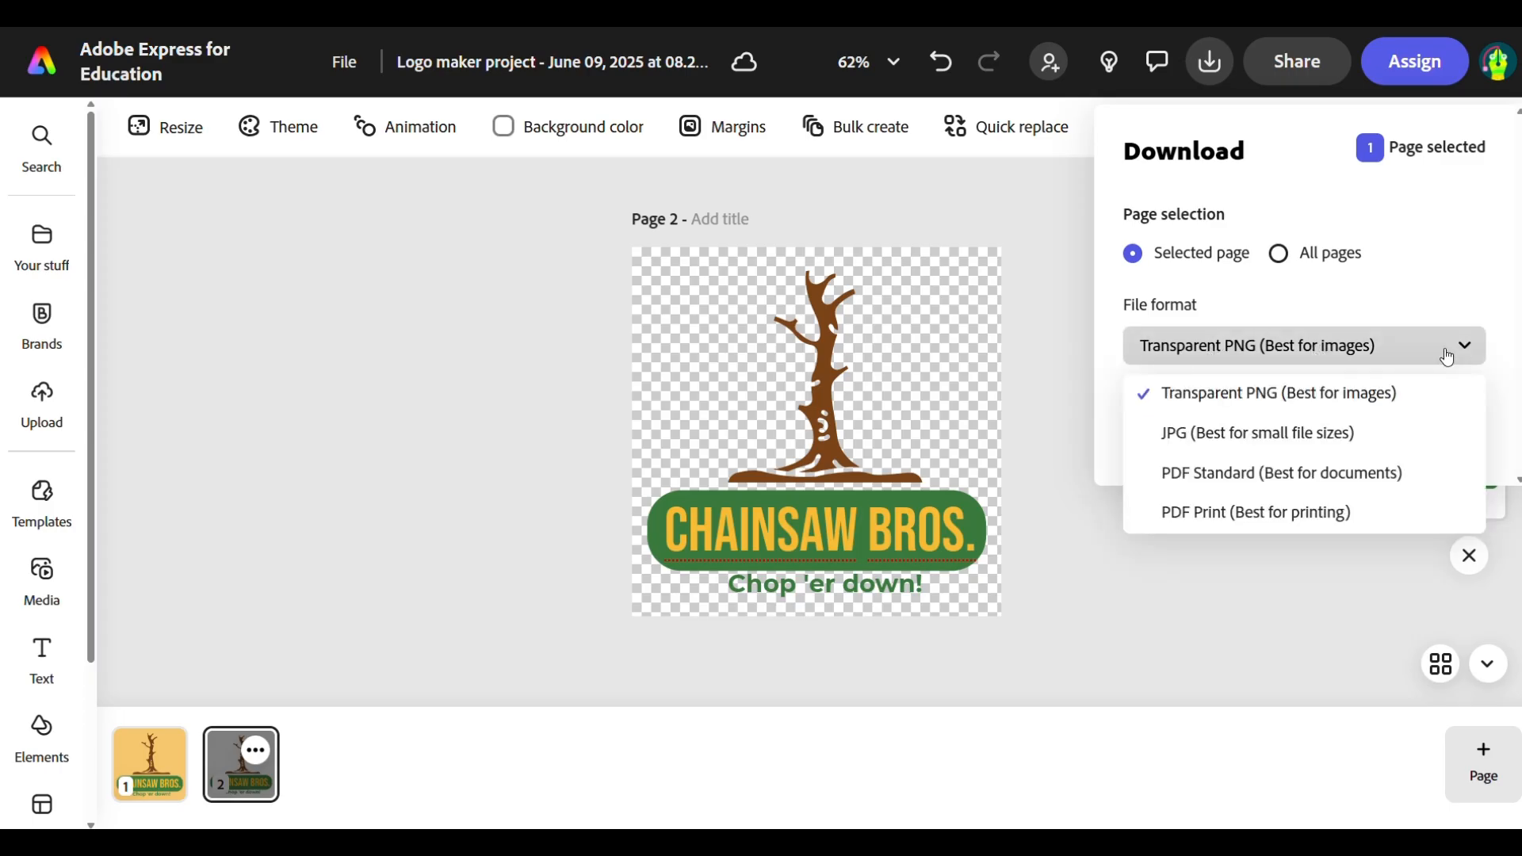
pyautogui.click(1401, 295)
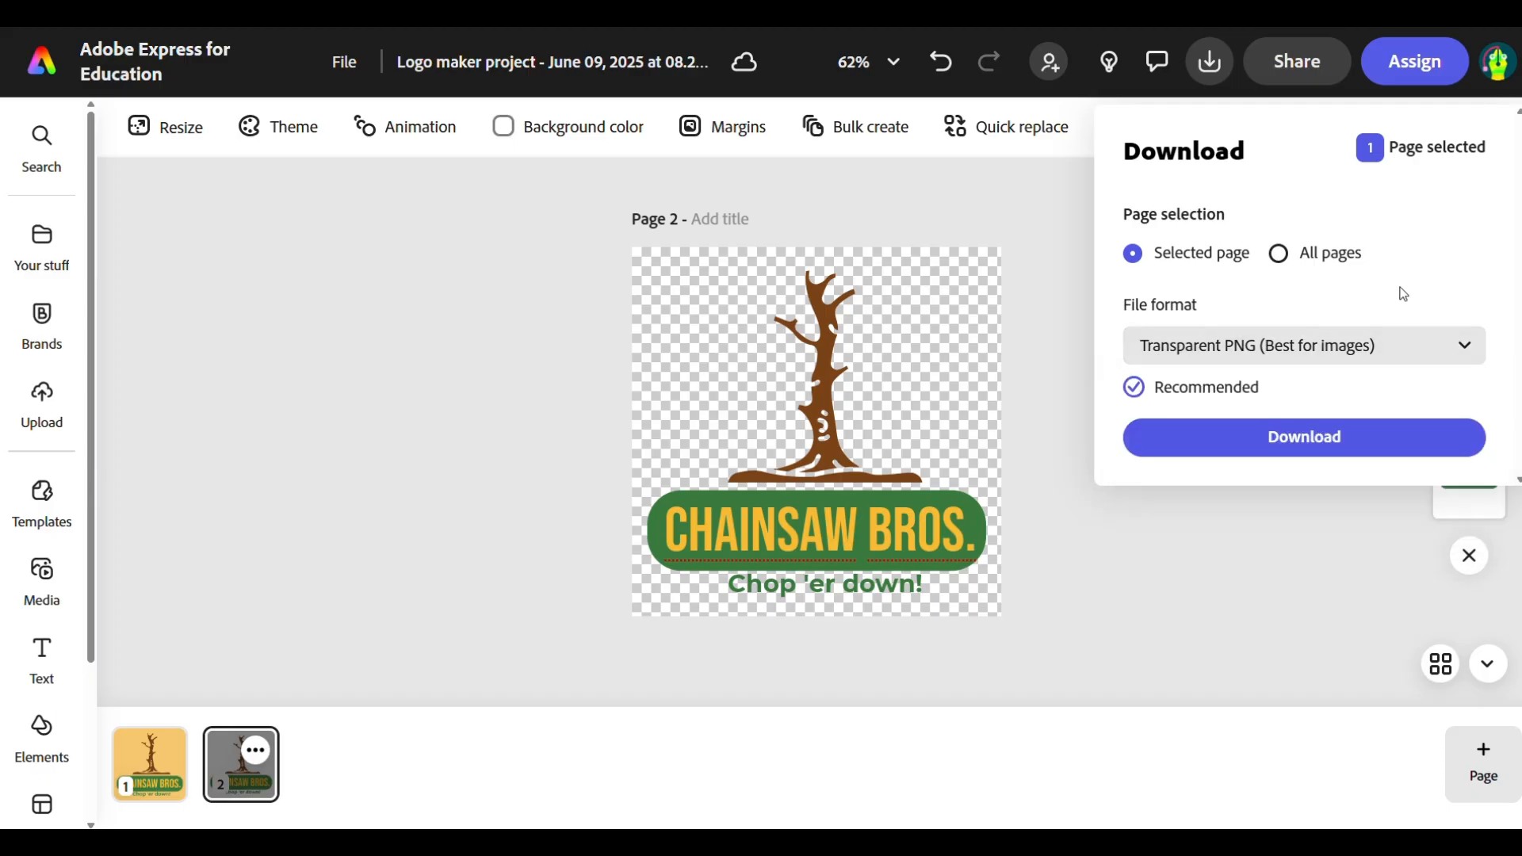
pyautogui.click(1294, 269)
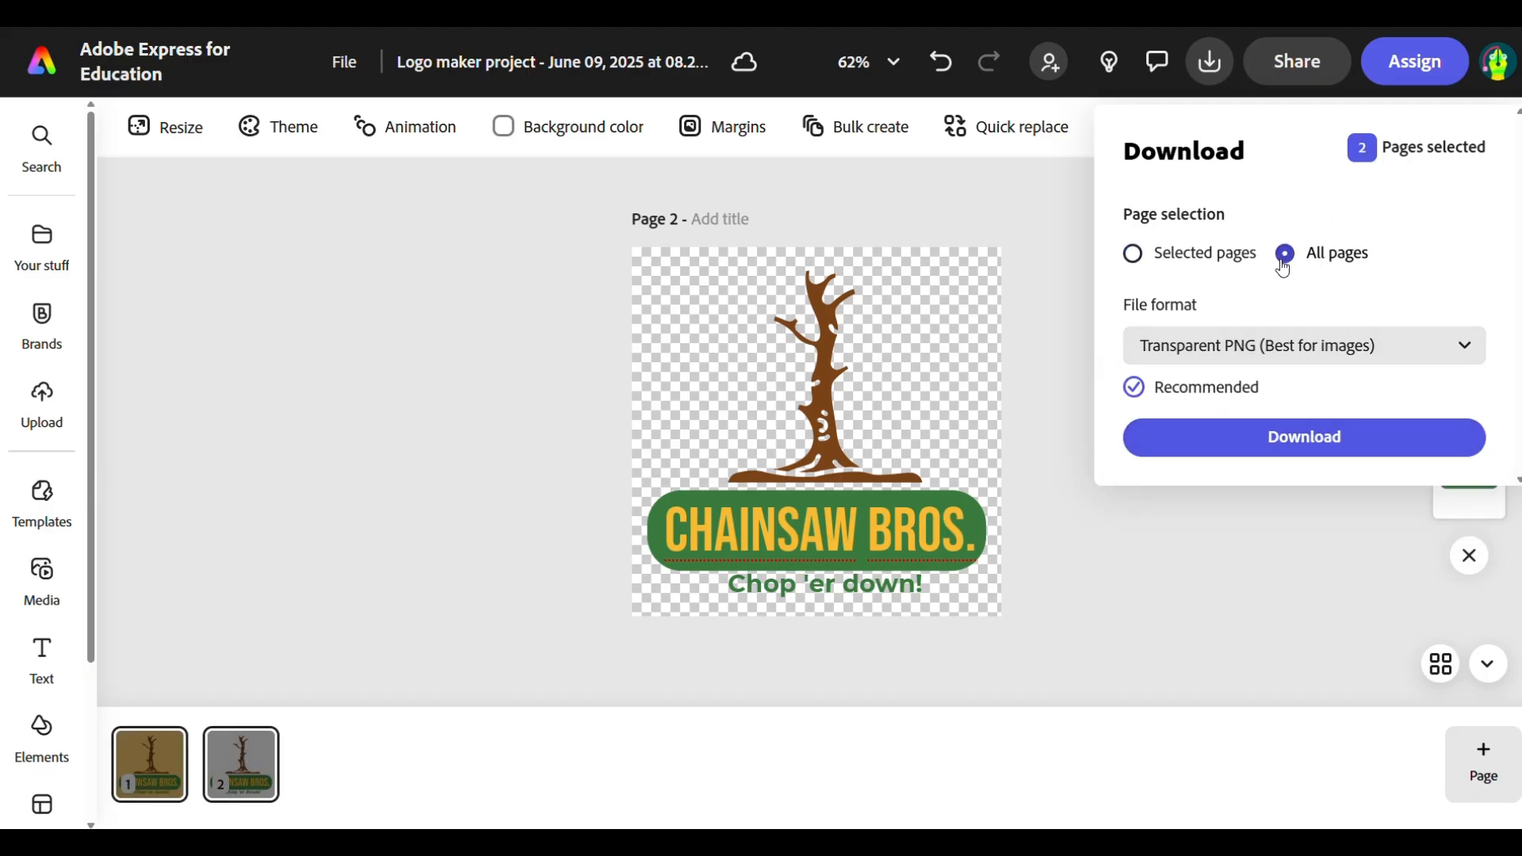
pyautogui.click(1308, 450)
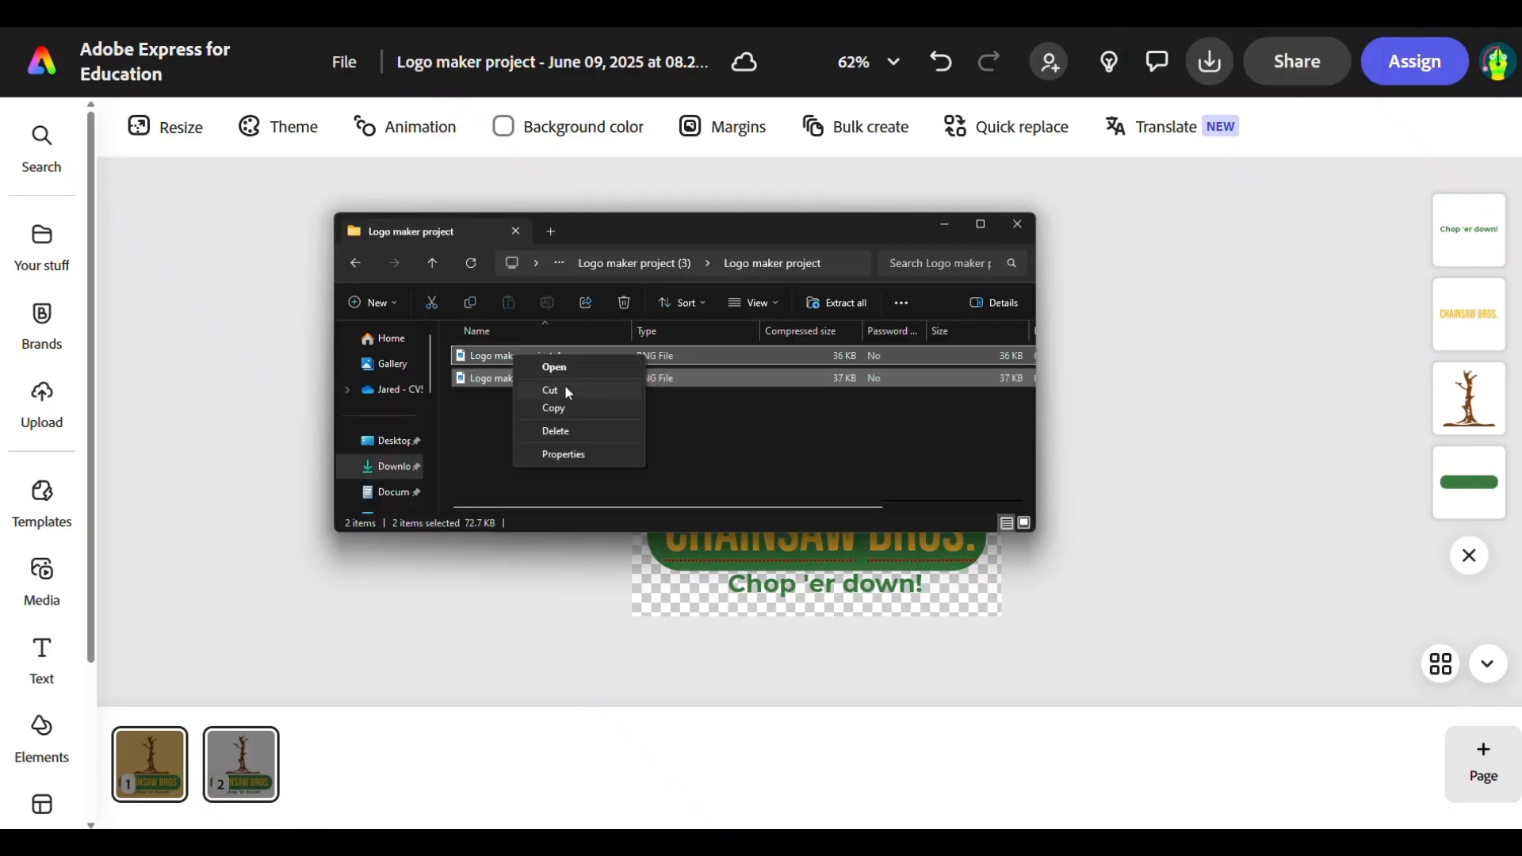
# Open the downloaded Logo maker project-1.png and Logo maker project-2.png in the image viewer and examine both backgrounds.
pyautogui.click(564, 367)
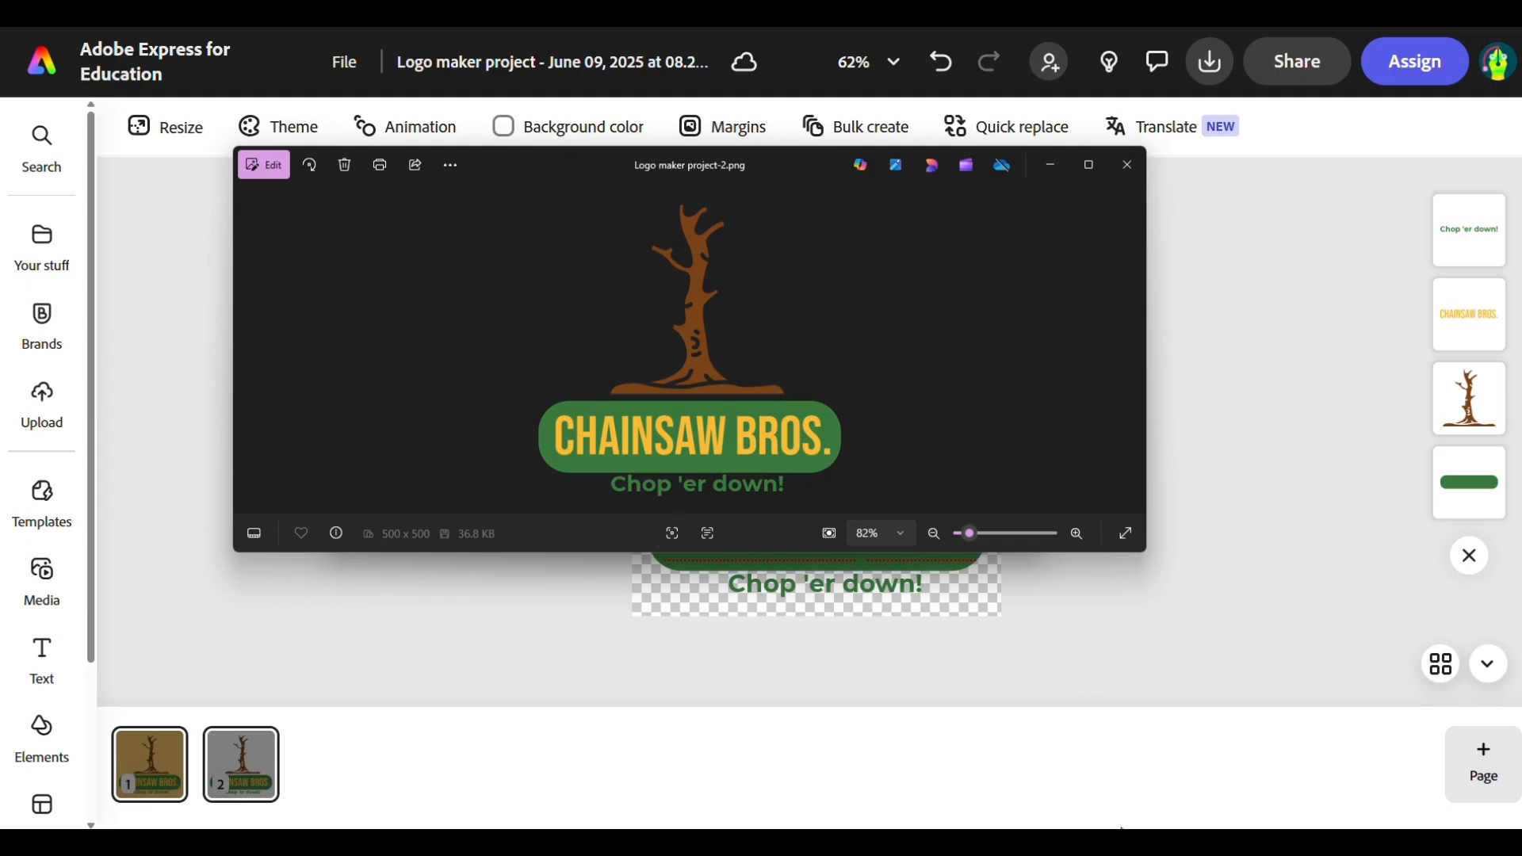
pyautogui.moveTo(1121, 827)
pyautogui.click(1025, 801)
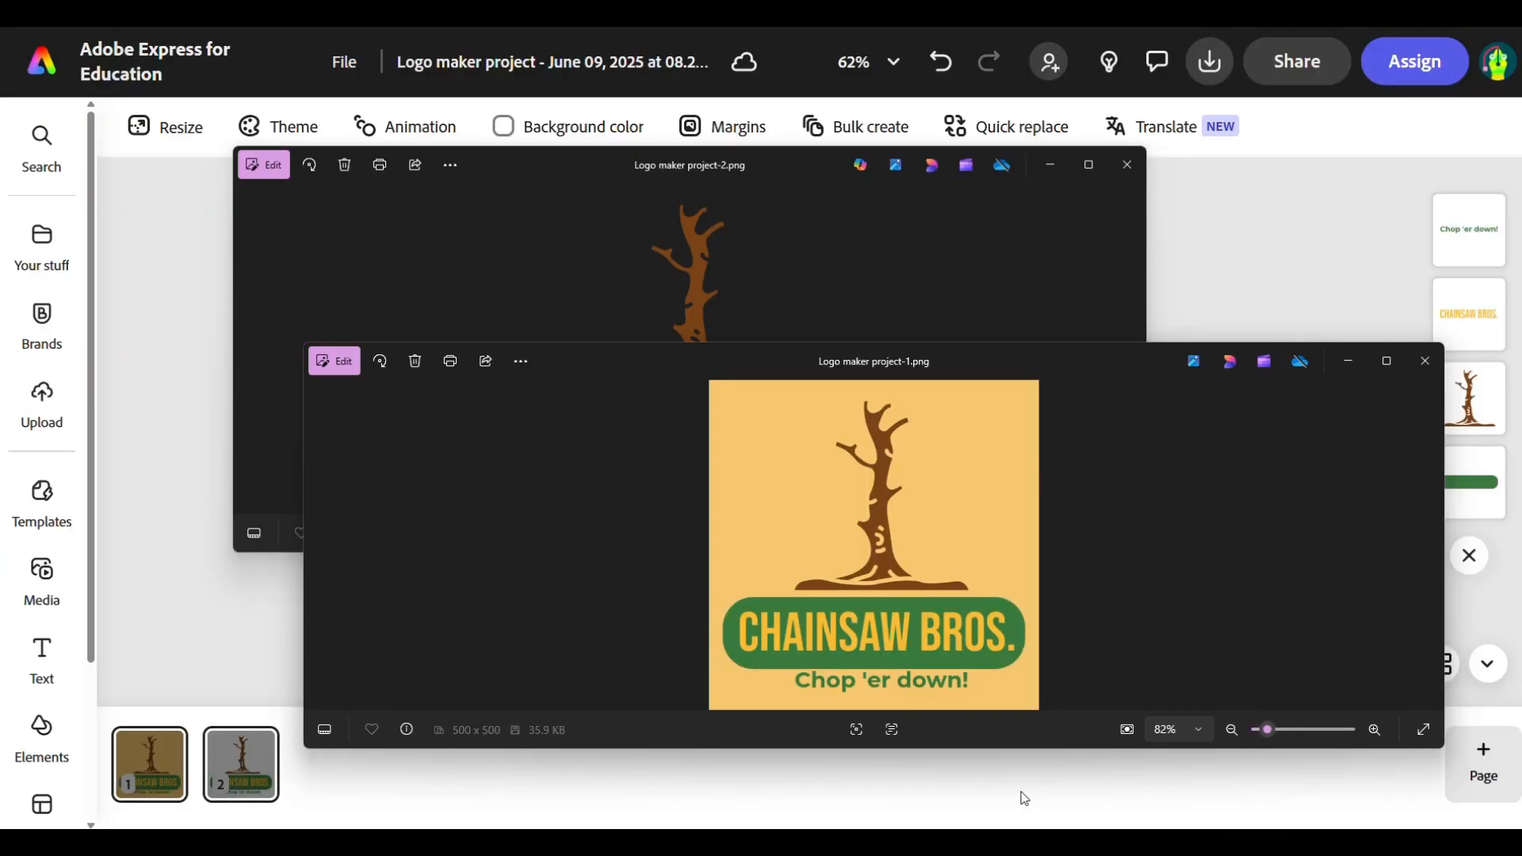
pyautogui.moveTo(1069, 354); pyautogui.dragTo(975, 272)
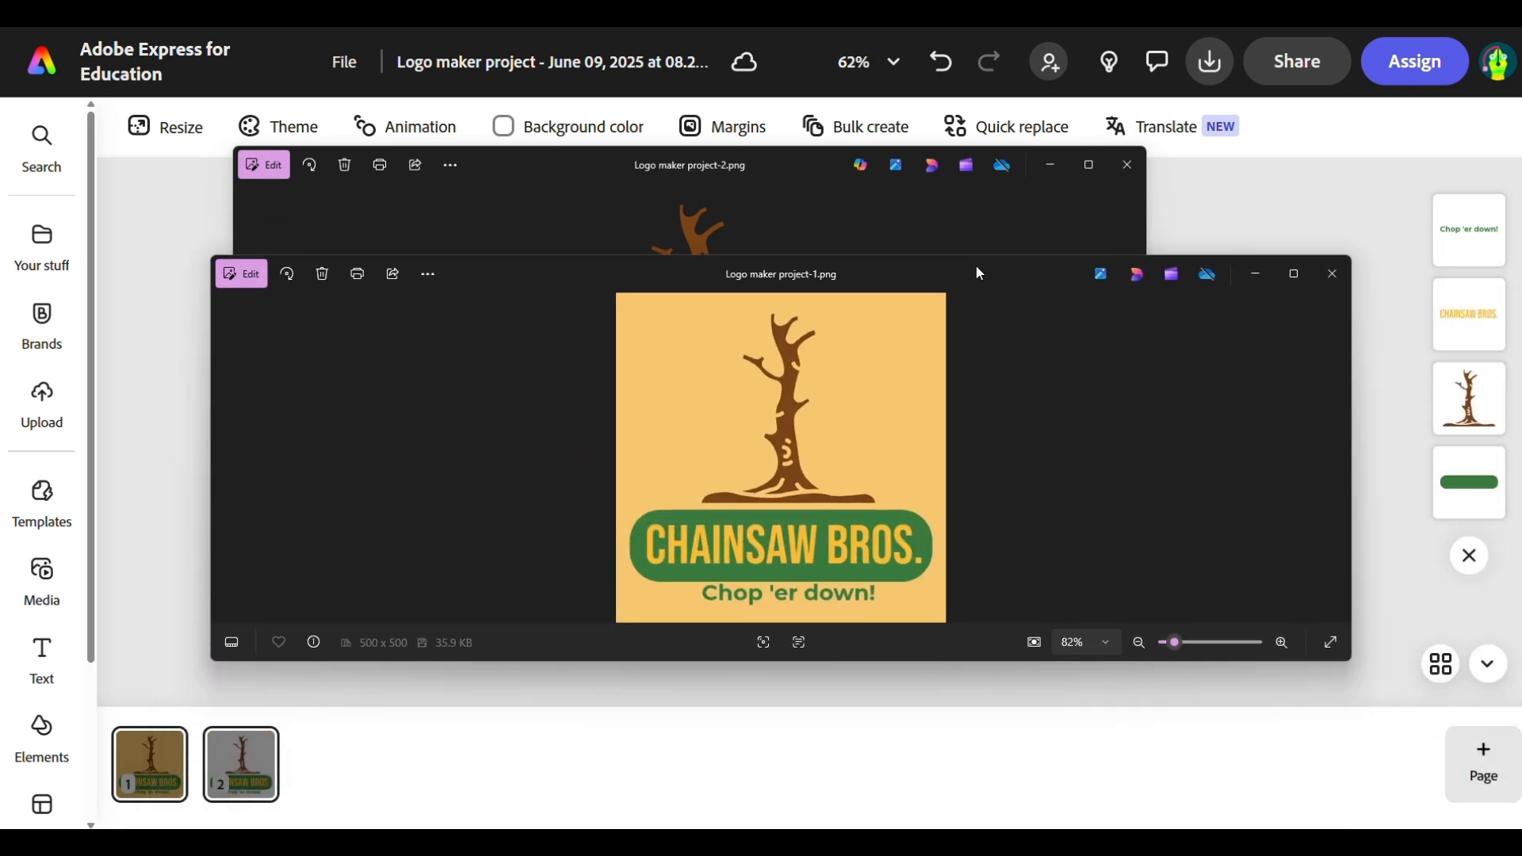